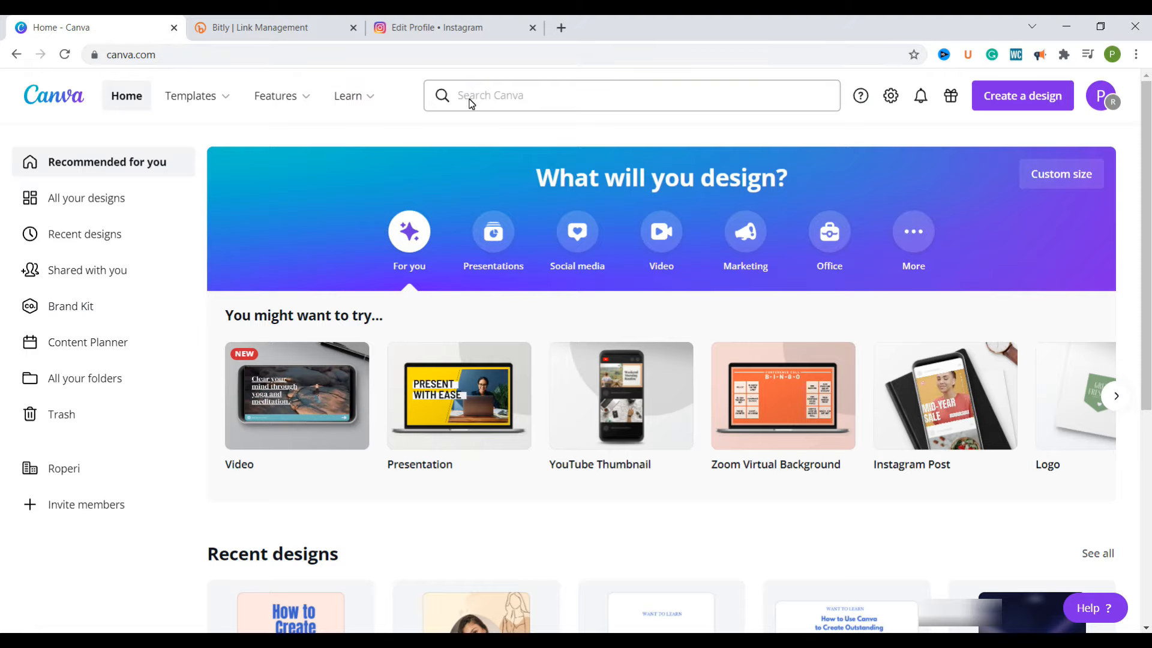
Search Canva for "website" and open the Mobile-First Website template results
click(517, 100)
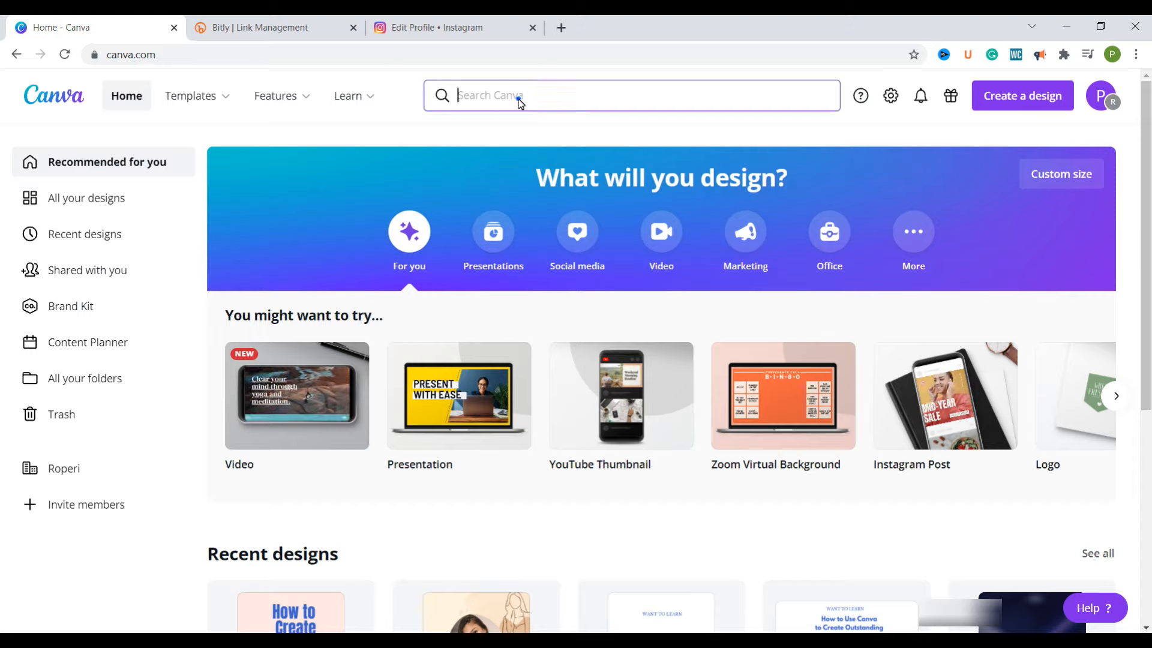
click(476, 204)
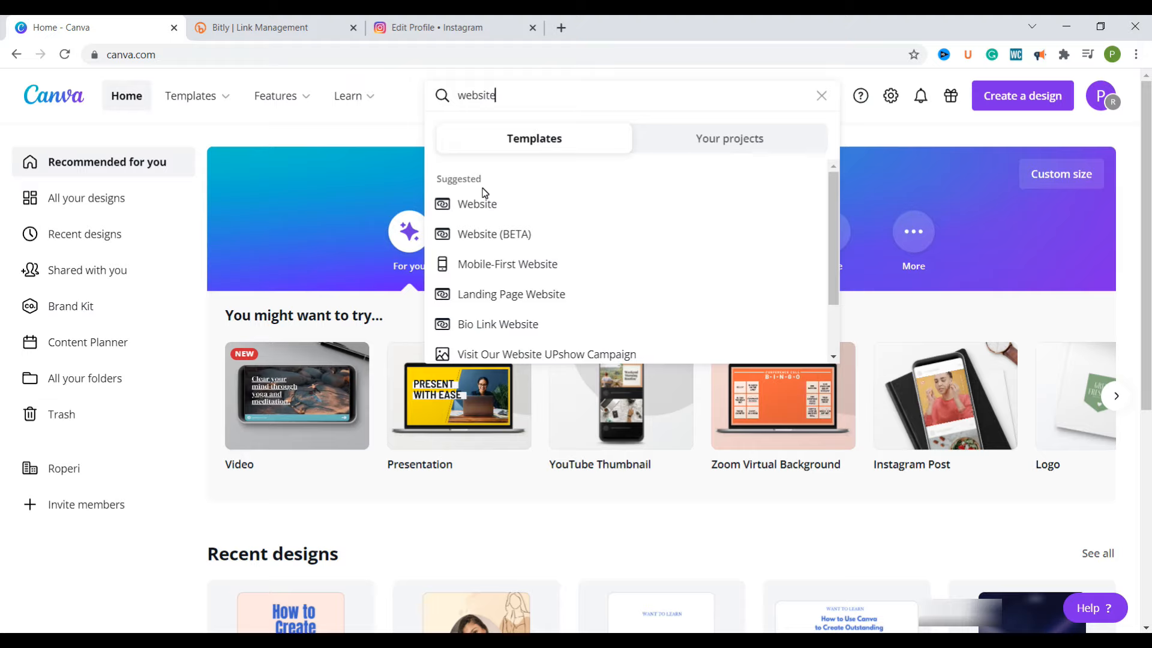
click(476, 268)
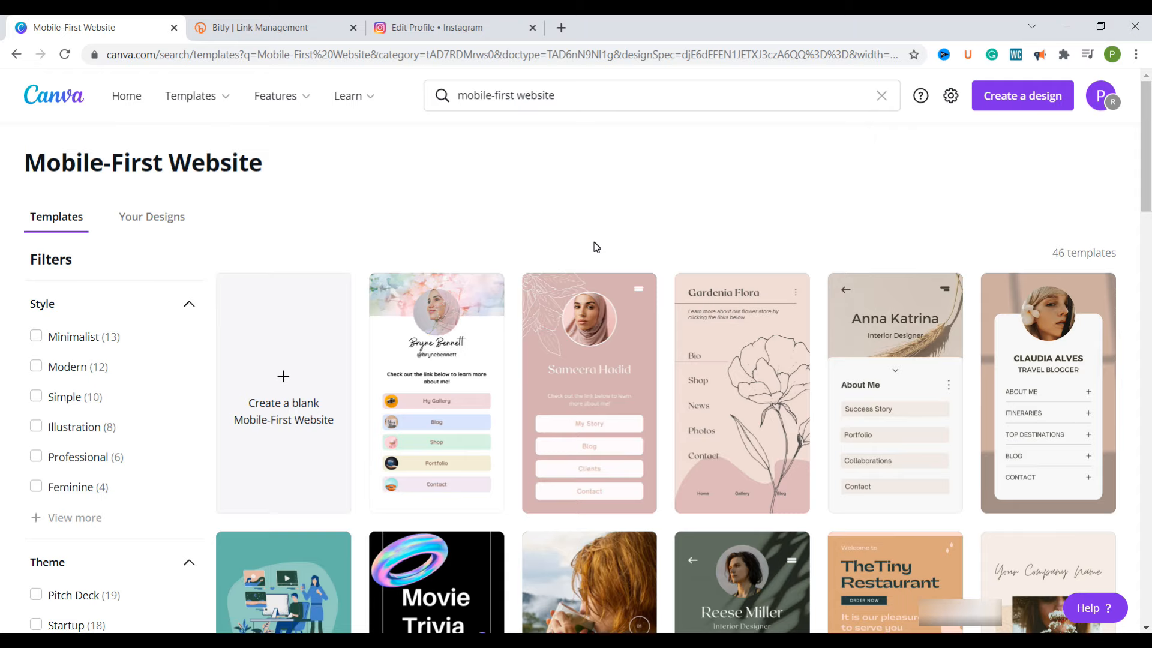
Browse the mobile-first templates and open the Pink Feminine Personal Mobile-First Weblink design
scroll(606, 263, down, 8)
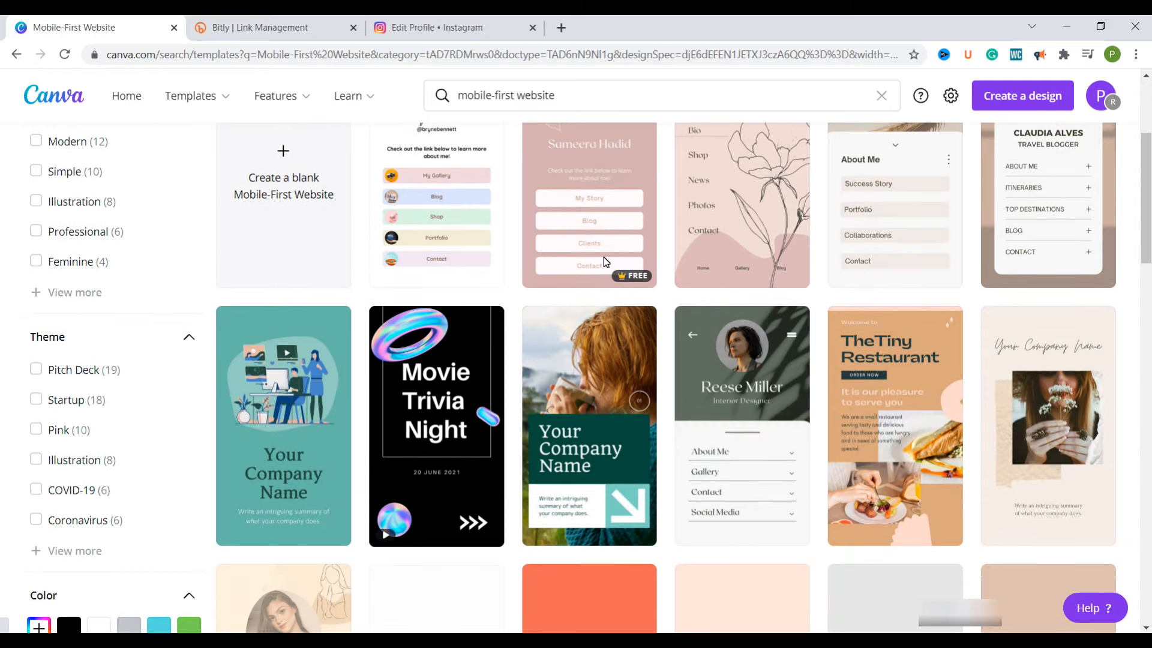
scroll(604, 261, down, 1)
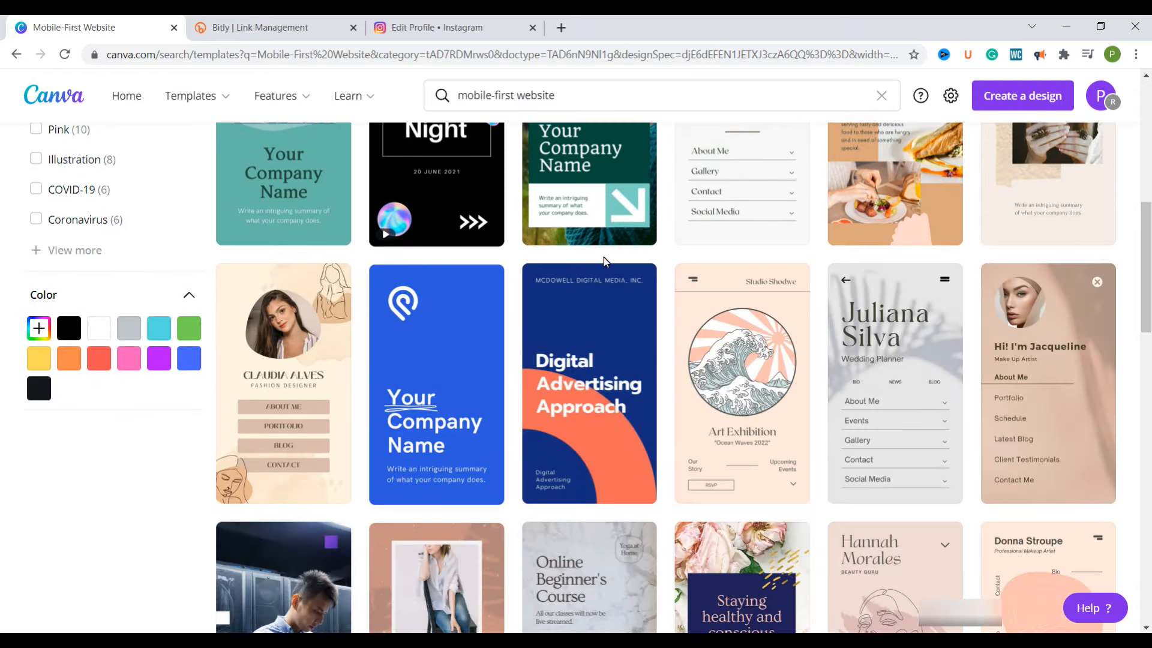
scroll(605, 261, up, 9)
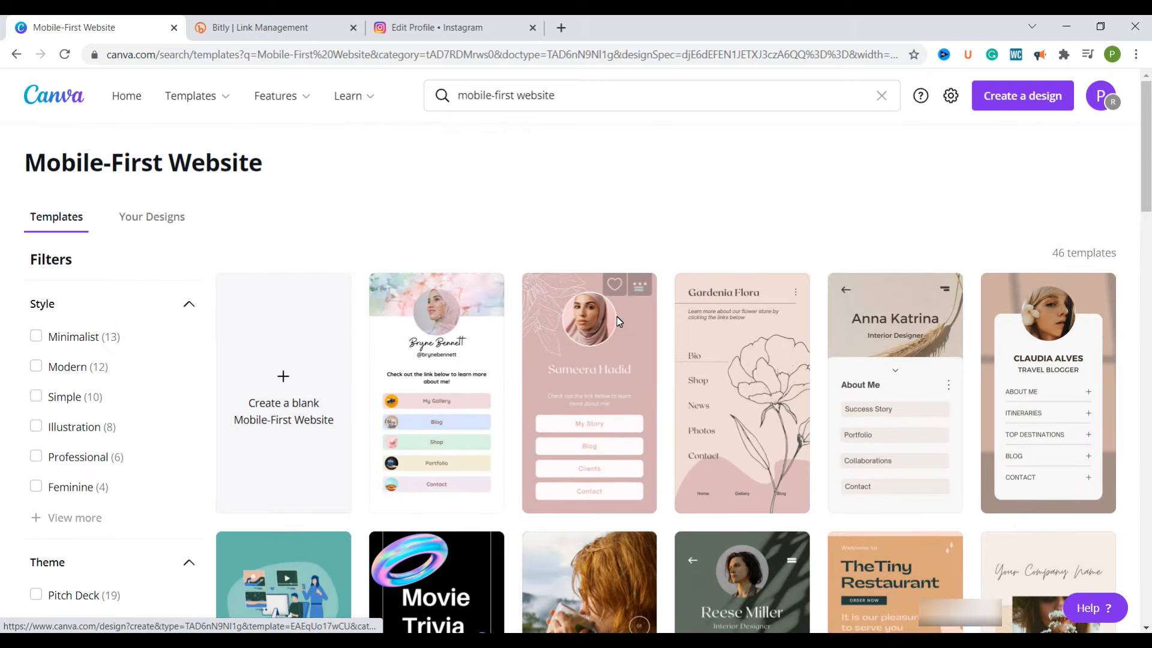
click(628, 338)
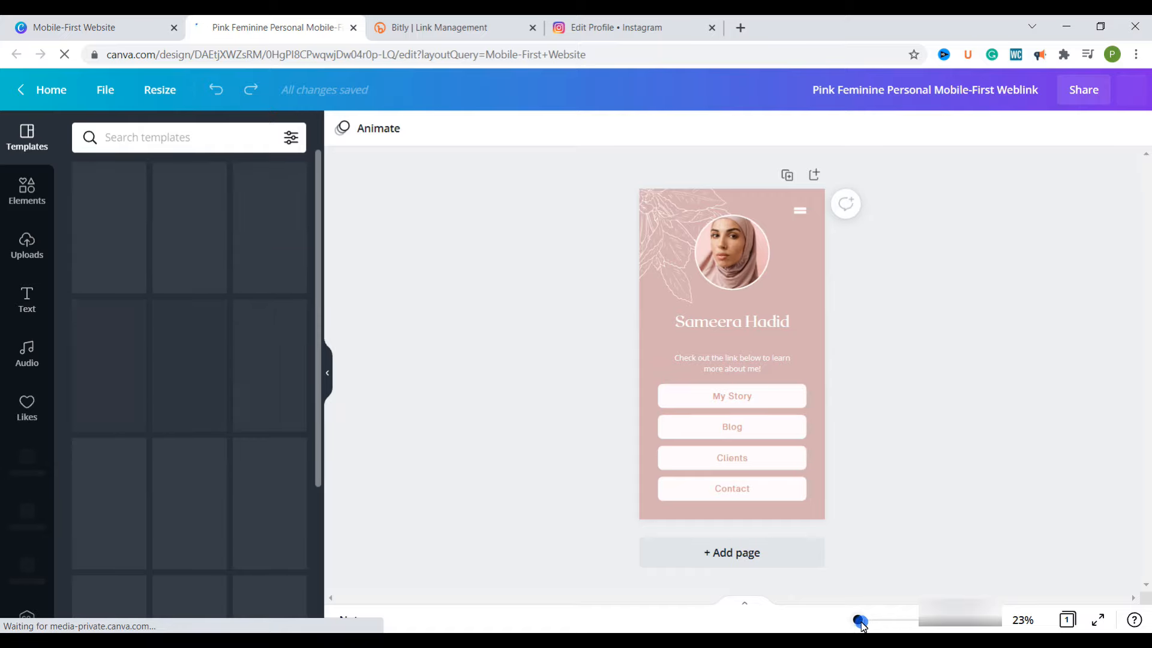
Replace the portrait in the round frame with the uploaded Blue Strap Media logo
drag(858, 620, 860, 621)
scroll(834, 354, down, 1)
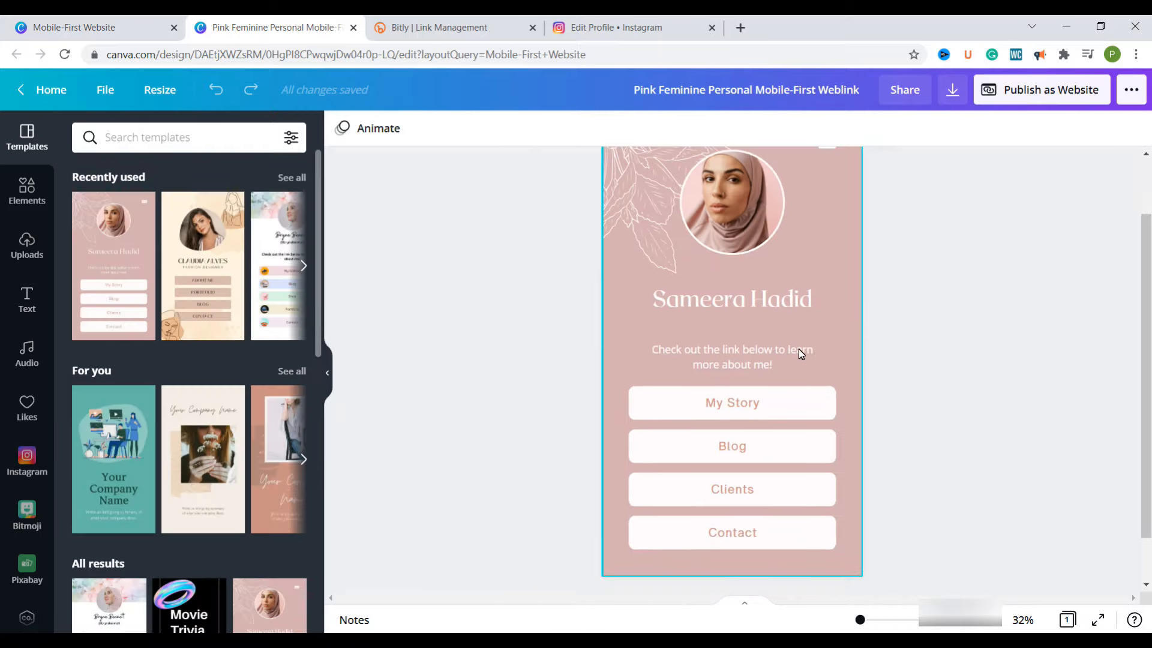
click(741, 221)
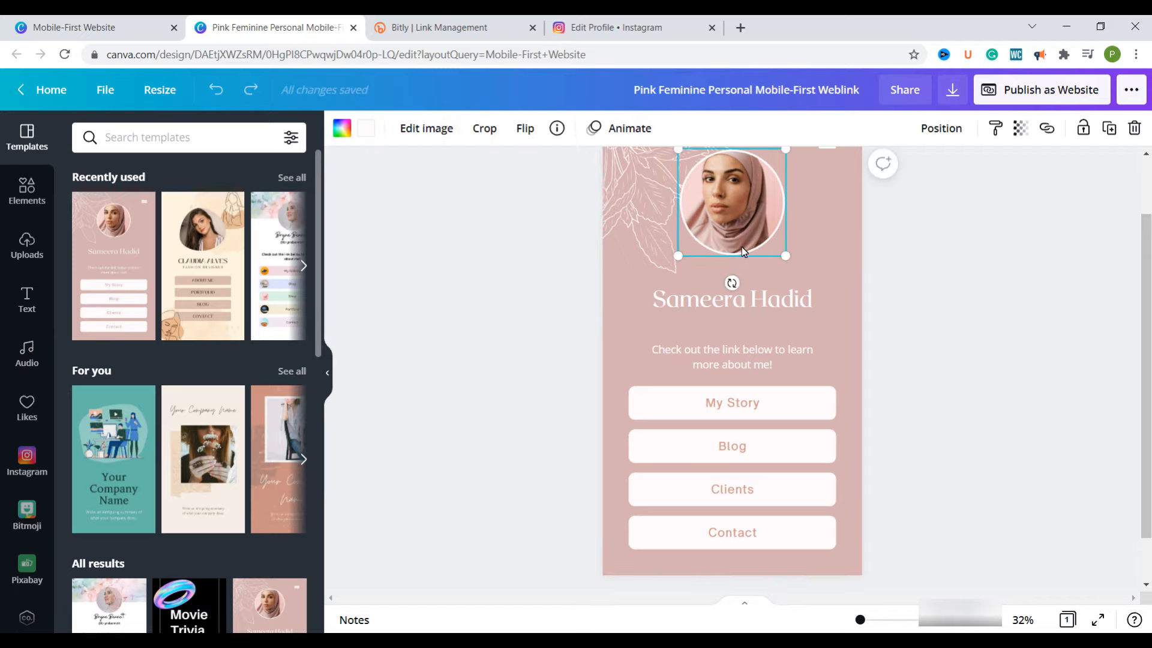
scroll(744, 258, up, 1)
click(30, 260)
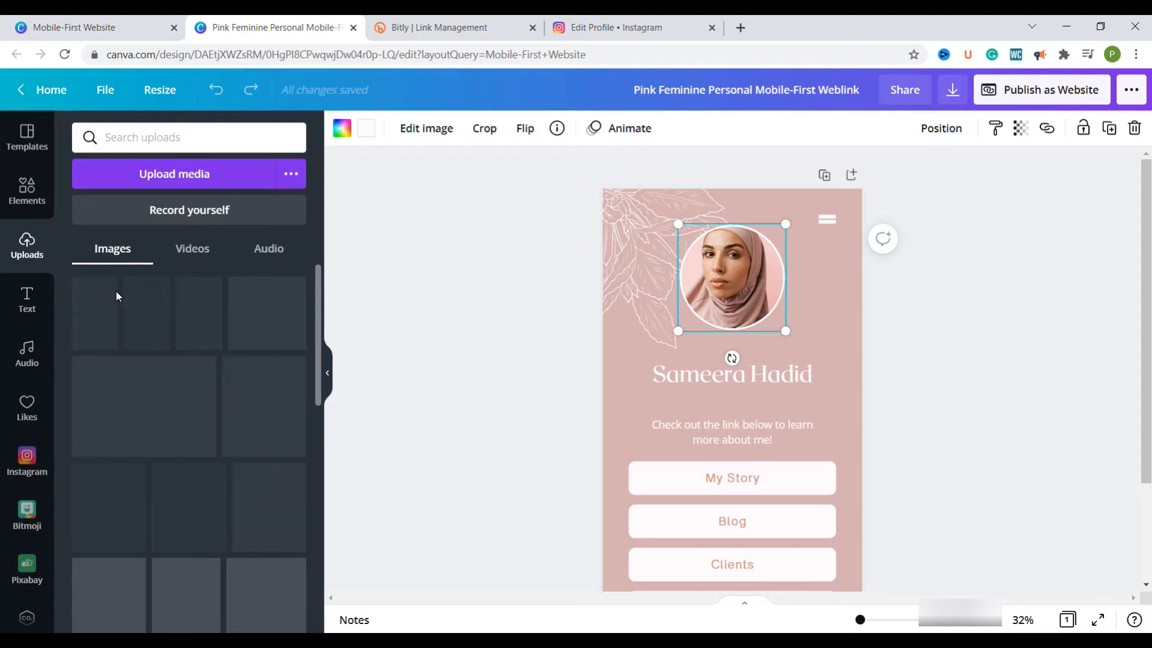
drag(272, 313, 698, 251)
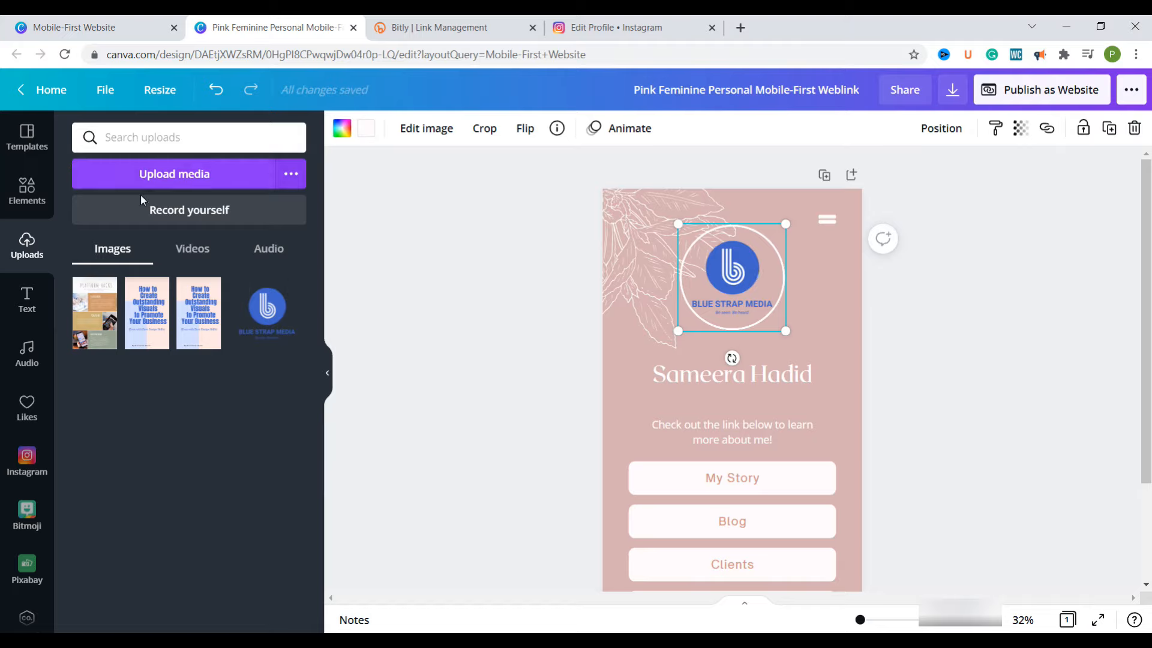
Add a circle shape and fit it centred inside the white ring over the logo
click(31, 189)
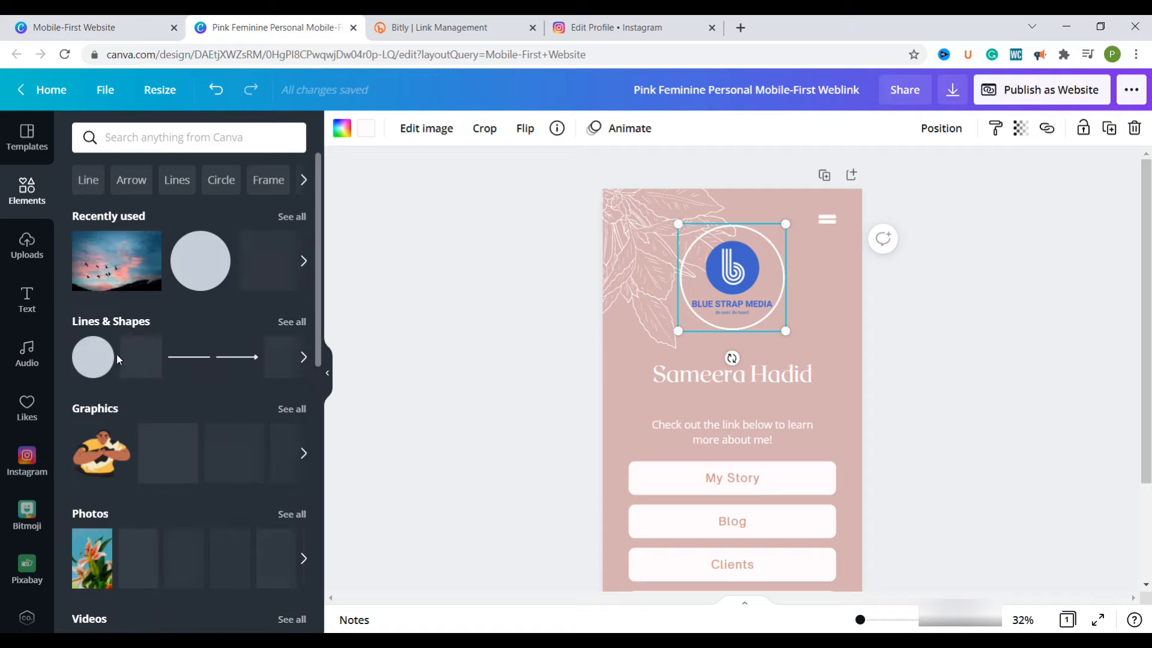
click(87, 347)
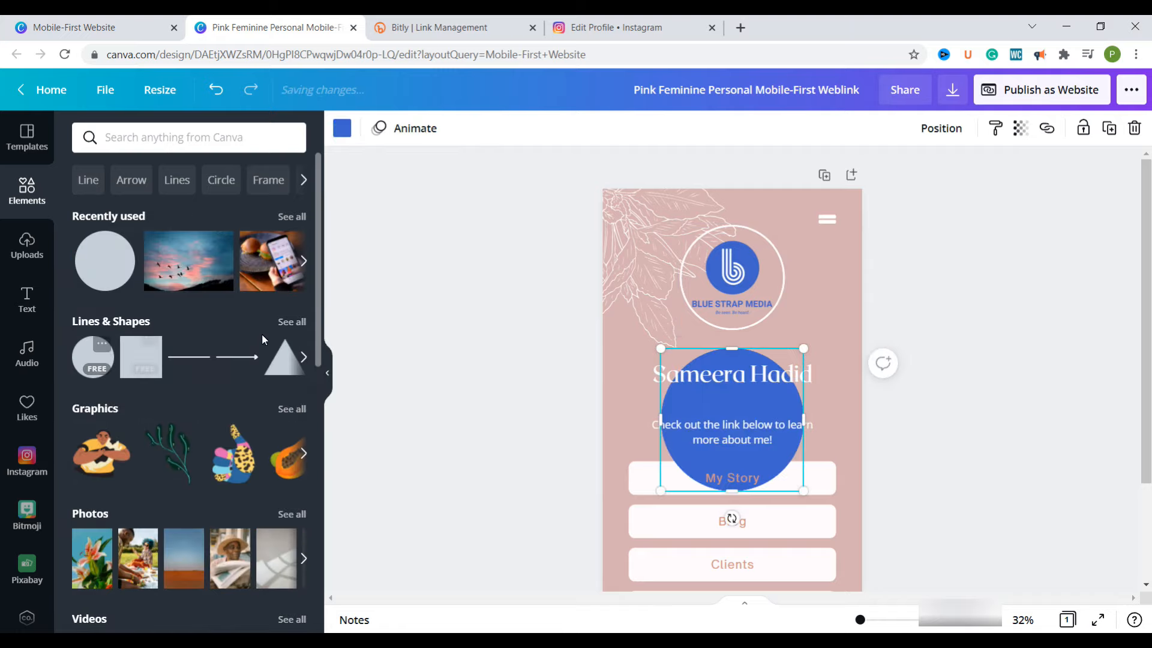
drag(758, 399, 759, 281)
drag(807, 367, 765, 323)
drag(723, 290, 743, 297)
drag(785, 331, 780, 328)
drag(741, 312, 744, 313)
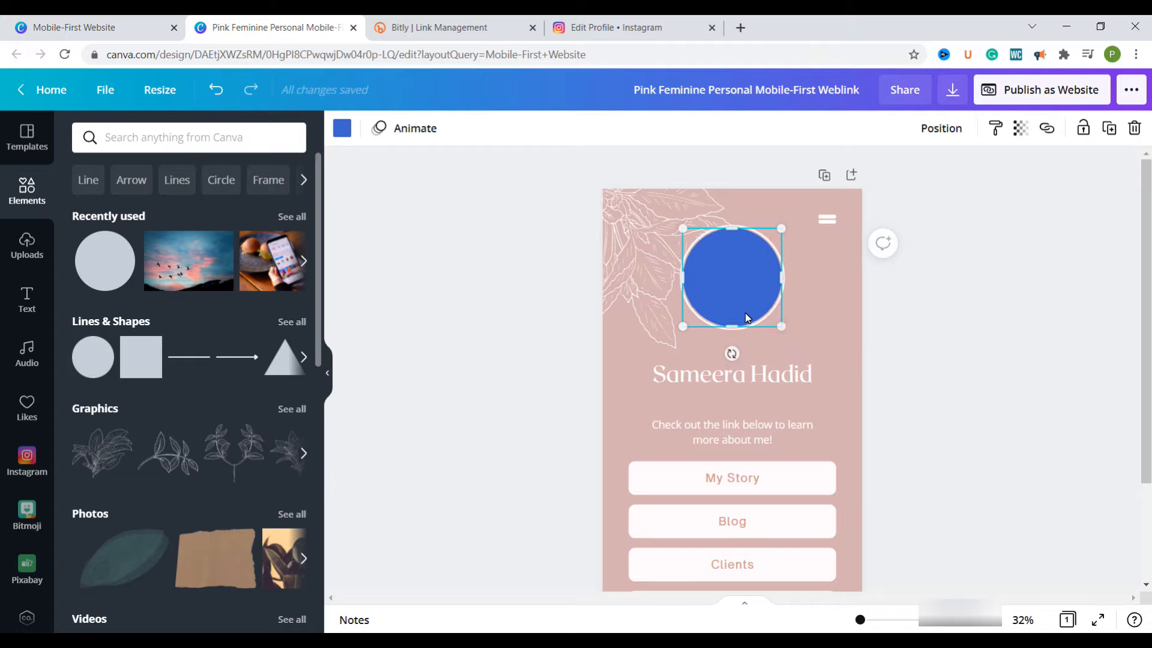
click(807, 344)
Fill the circle with white and send it backward behind the logo
click(752, 302)
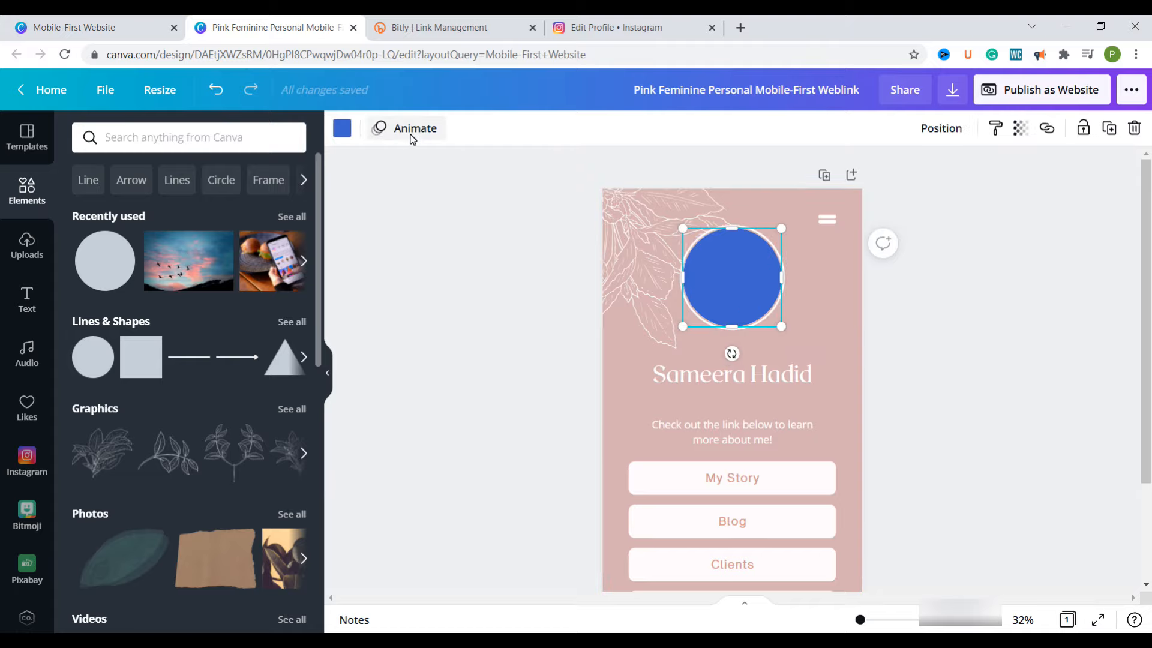
click(348, 130)
click(289, 206)
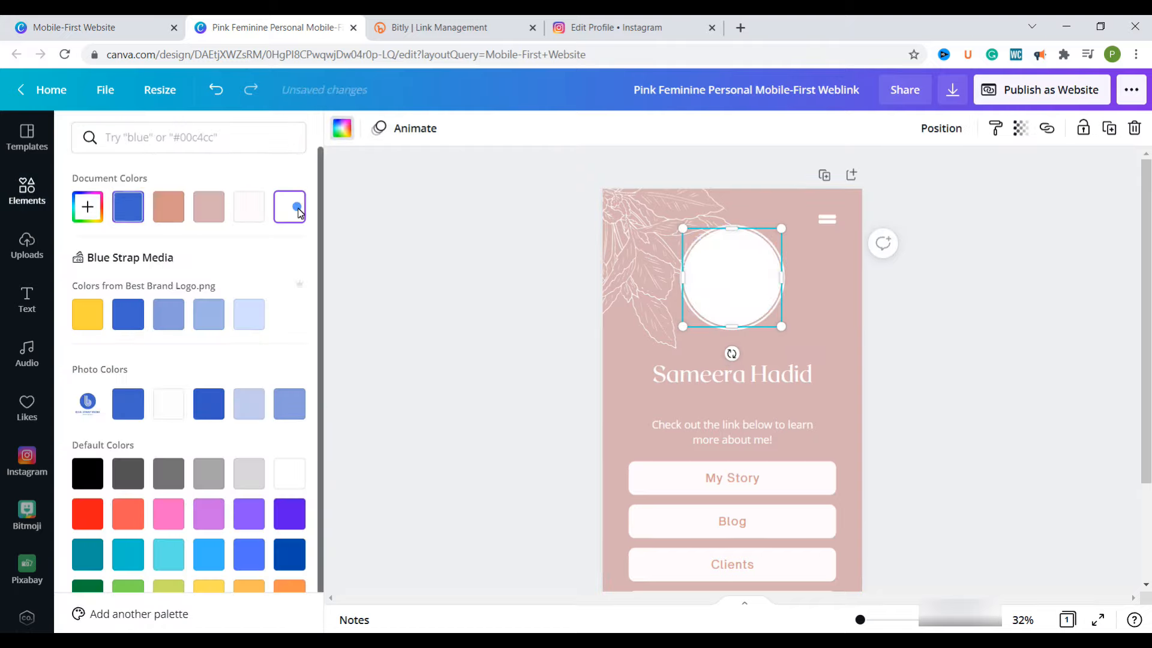
right_click(712, 268)
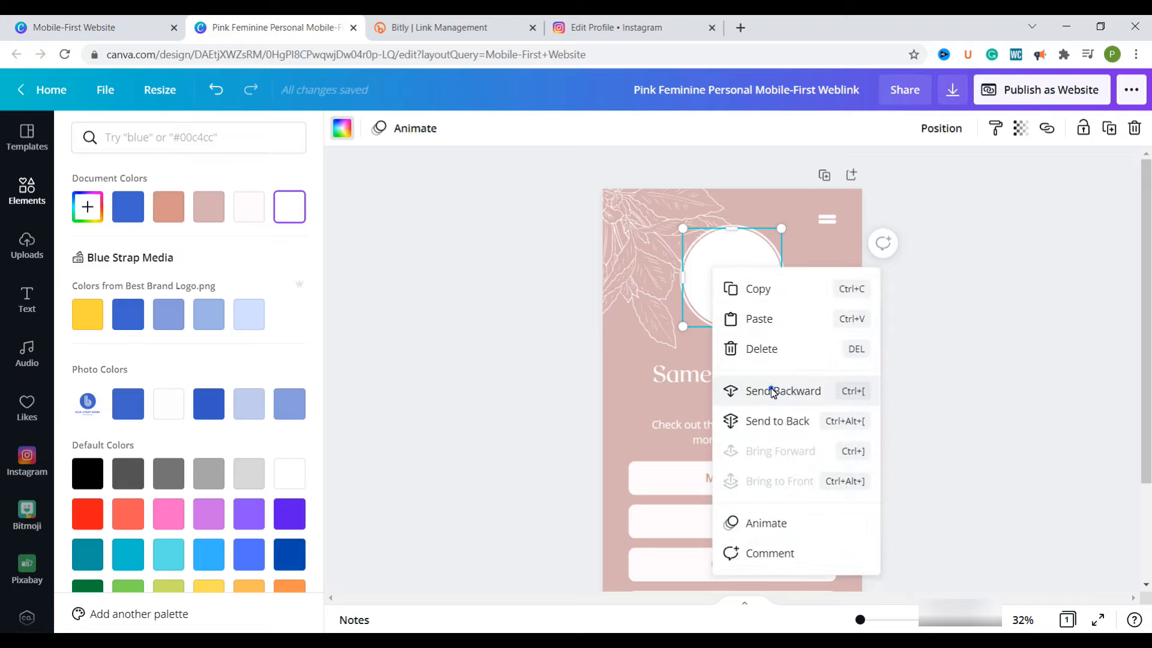
click(773, 391)
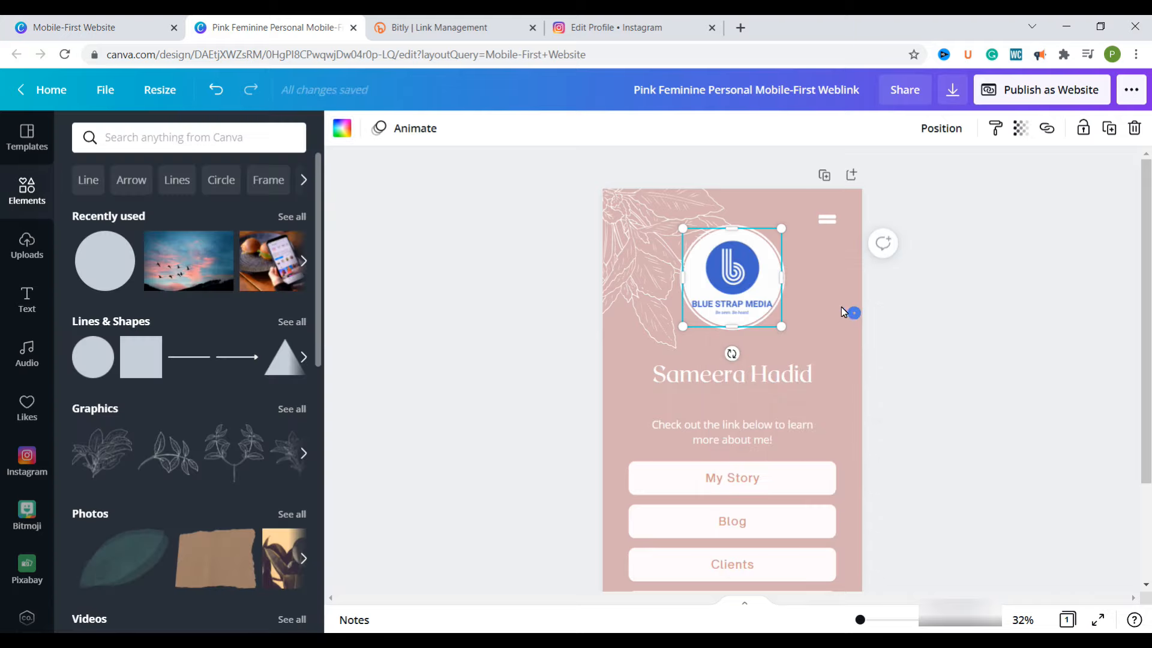
click(772, 388)
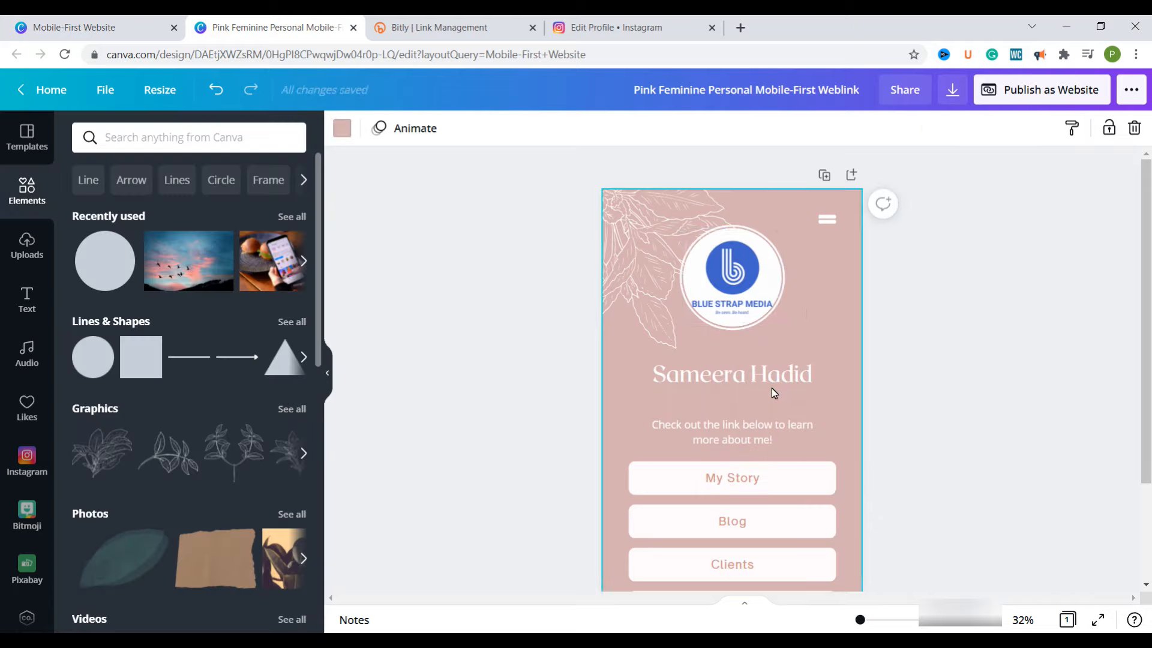
Switch to the Link in bio file in Notepad and copy "Tips and Tools to Grow Your Business with Online Marketing"
click(733, 383)
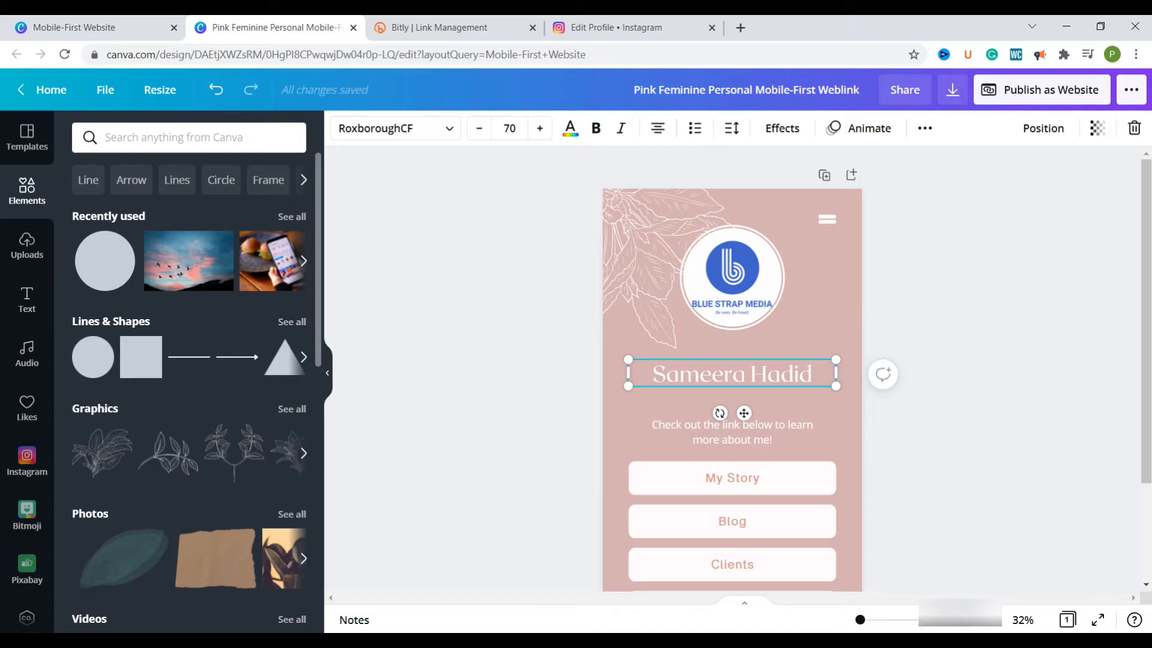
key(alt+Tab)
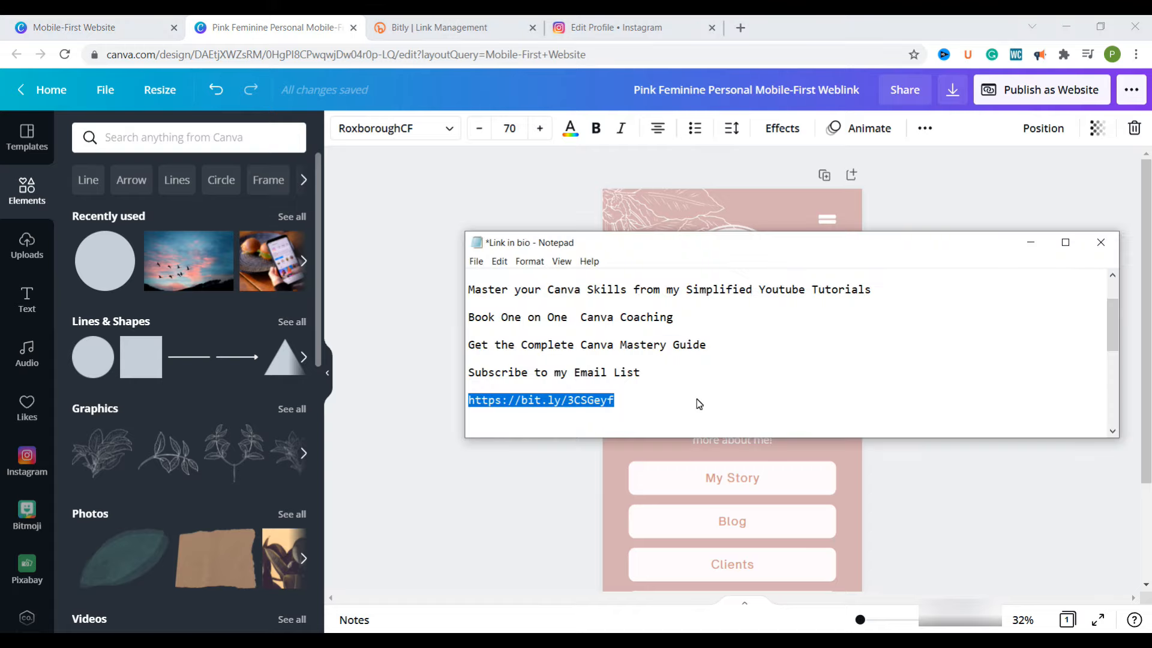
scroll(708, 393, up, 2)
drag(883, 291, 462, 293)
key(ctrl+c)
right_click(515, 292)
click(363, 332)
Switch back to Canva, replace the name heading with the copied line, and reduce its font size to three lines of text
click(772, 456)
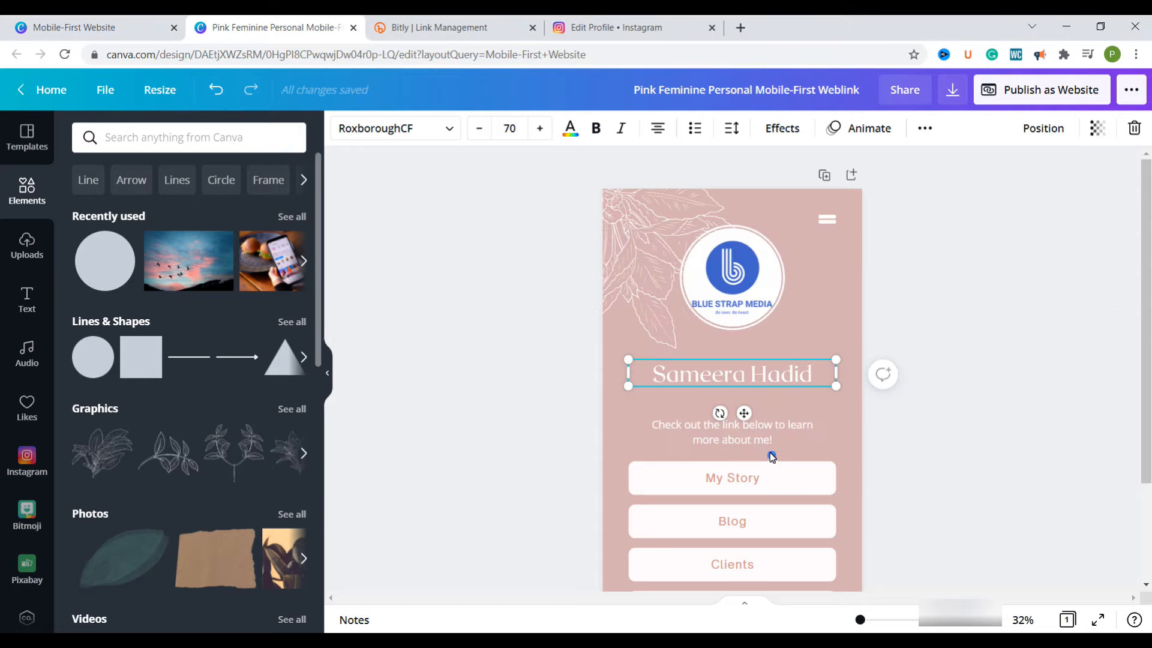
double_click(723, 375)
key(ctrl+v)
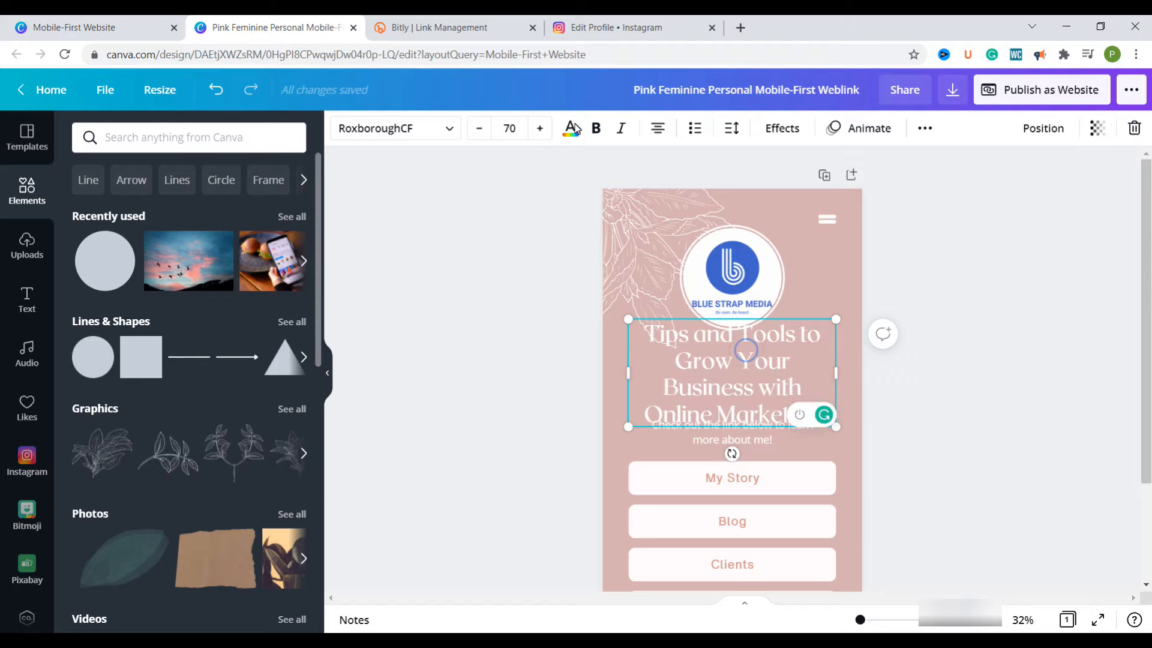
click(518, 131)
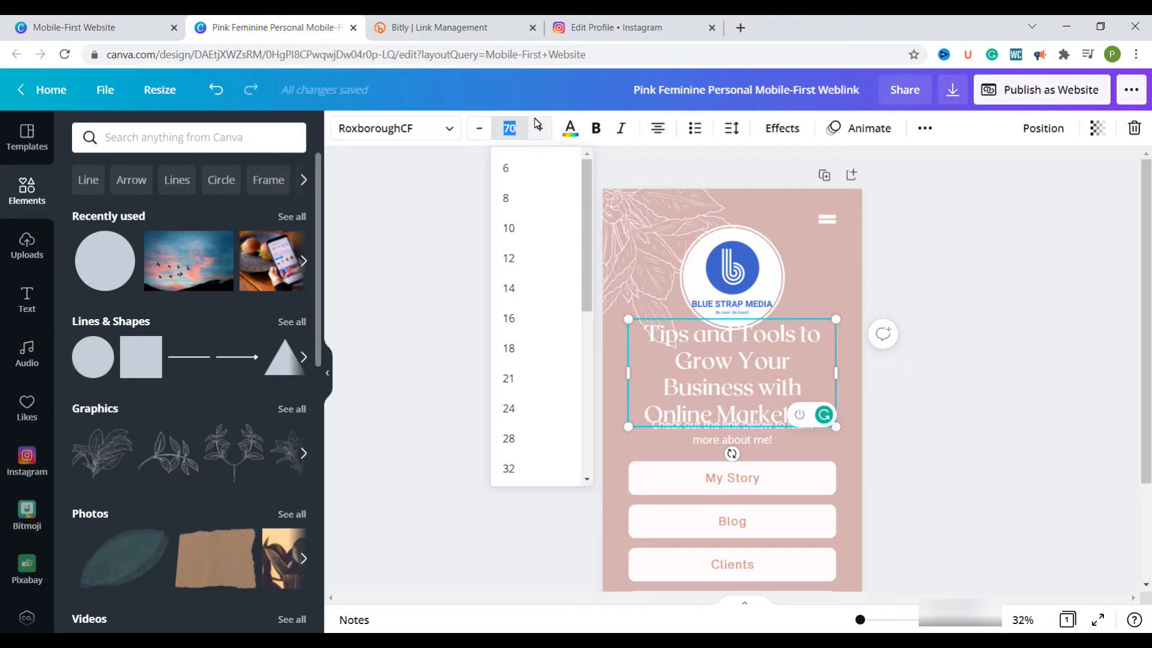
text(5)
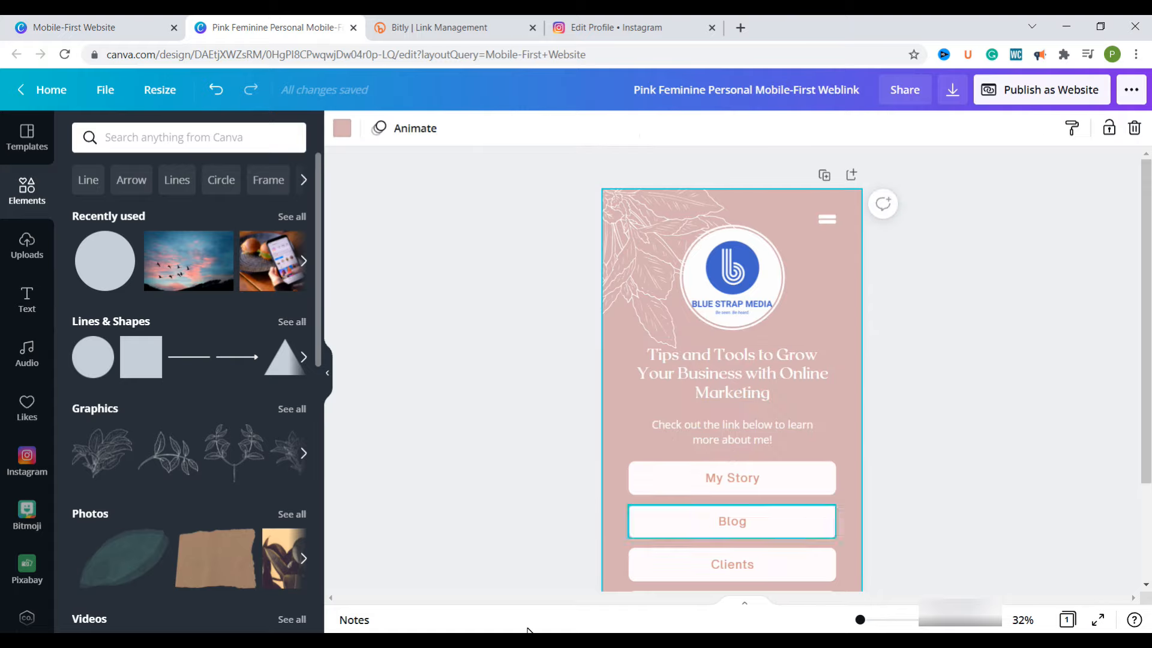
Switch to Notepad and copy "Check out the link below to access some awesome Canva Resources"
key(alt+Tab)
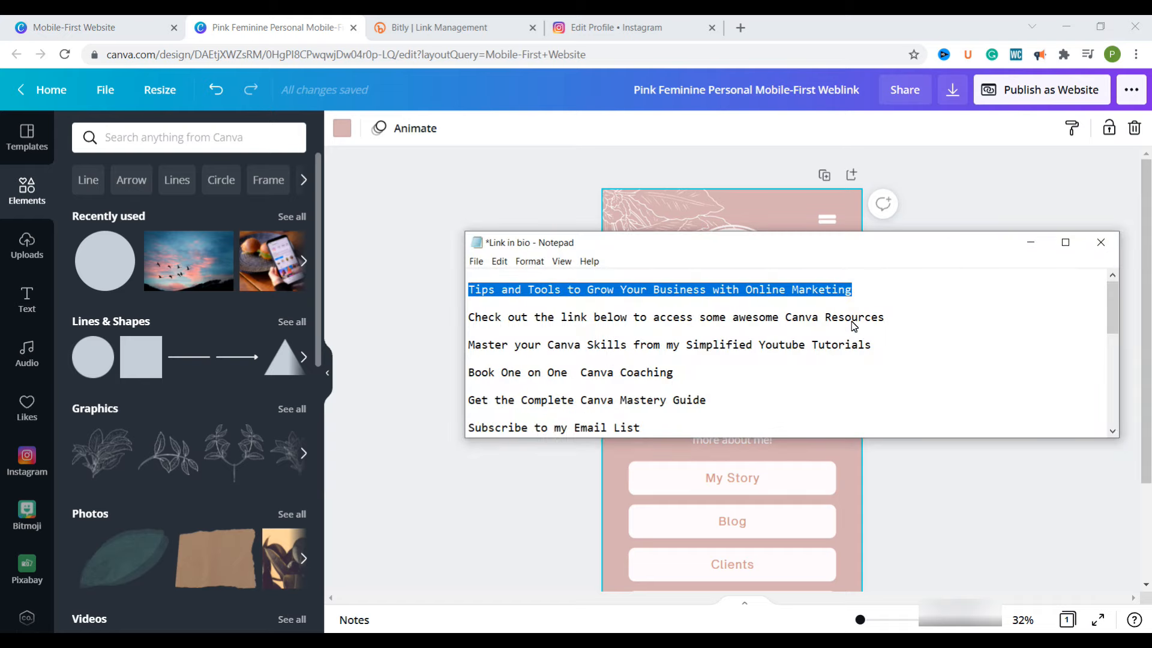
click(898, 317)
key(shift+Home)
right_click(641, 317)
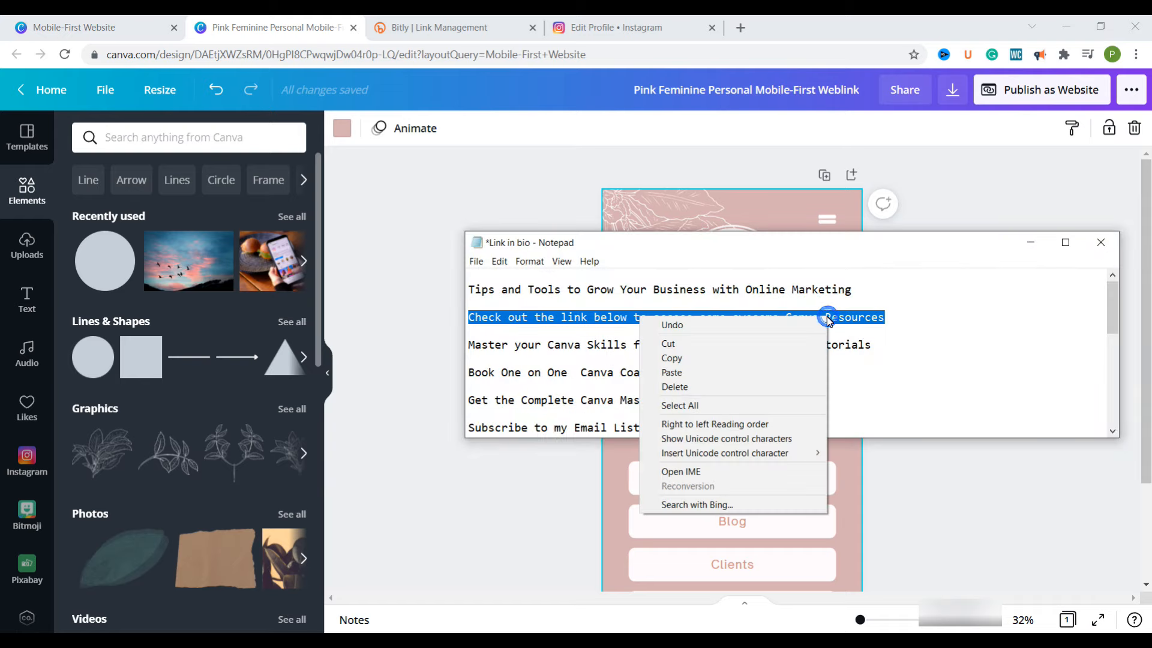
click(750, 359)
Switch back to Canva, replace the description under the heading with the copied sentence, and nudge it slightly upward
click(847, 452)
click(758, 432)
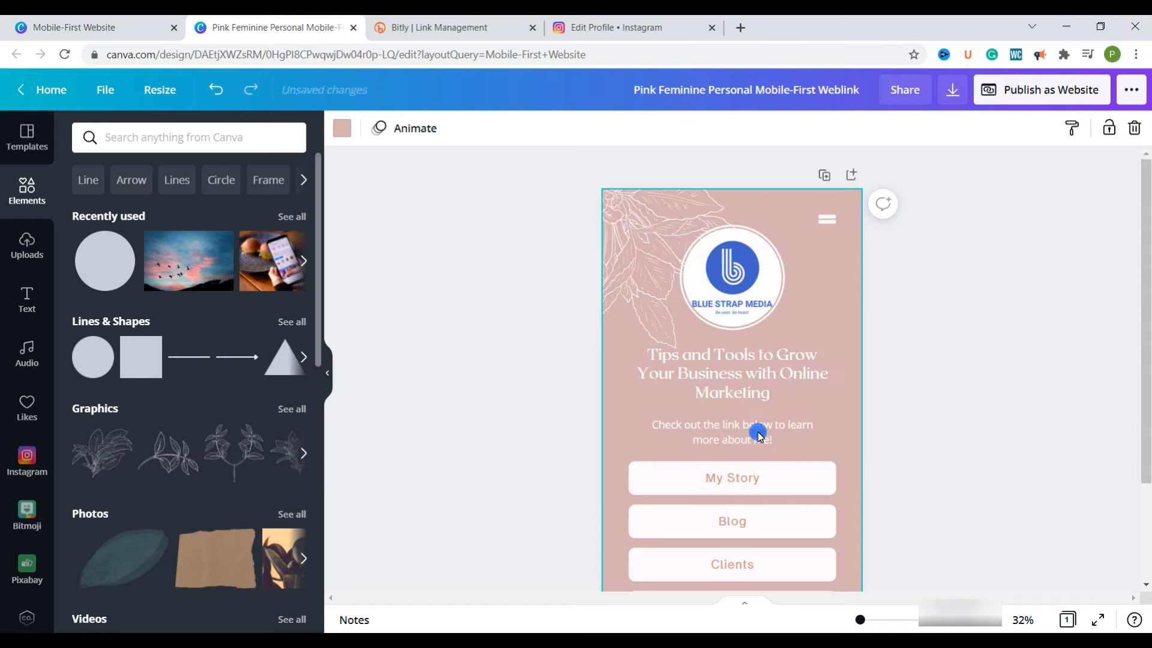
double_click(719, 432)
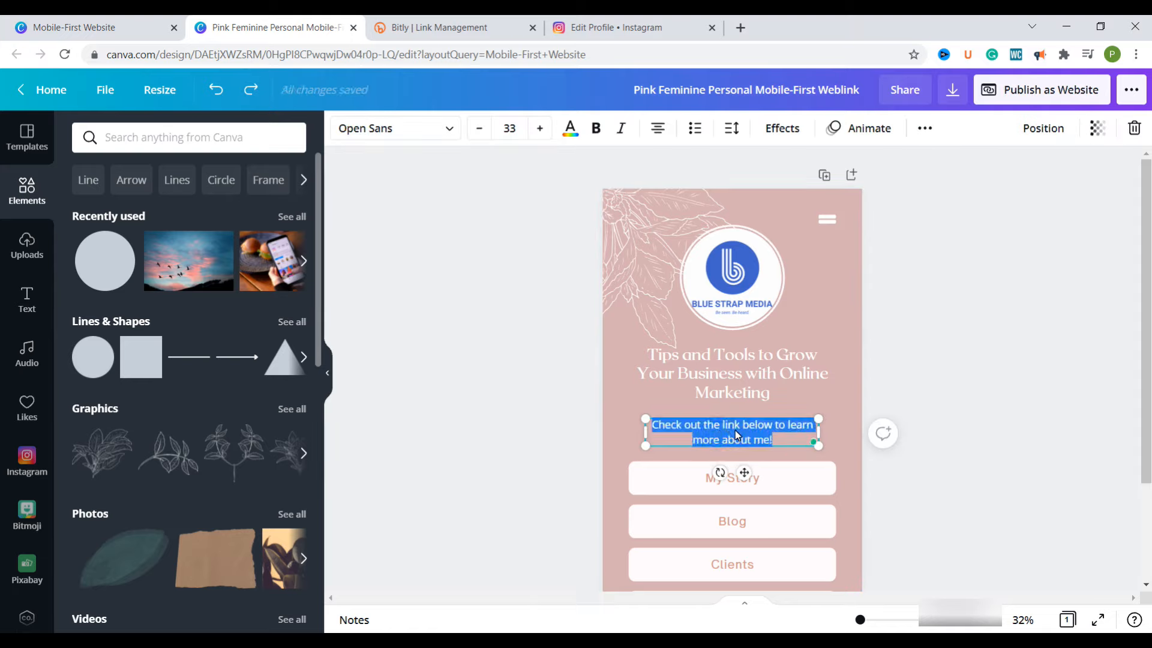
key(ctrl+v)
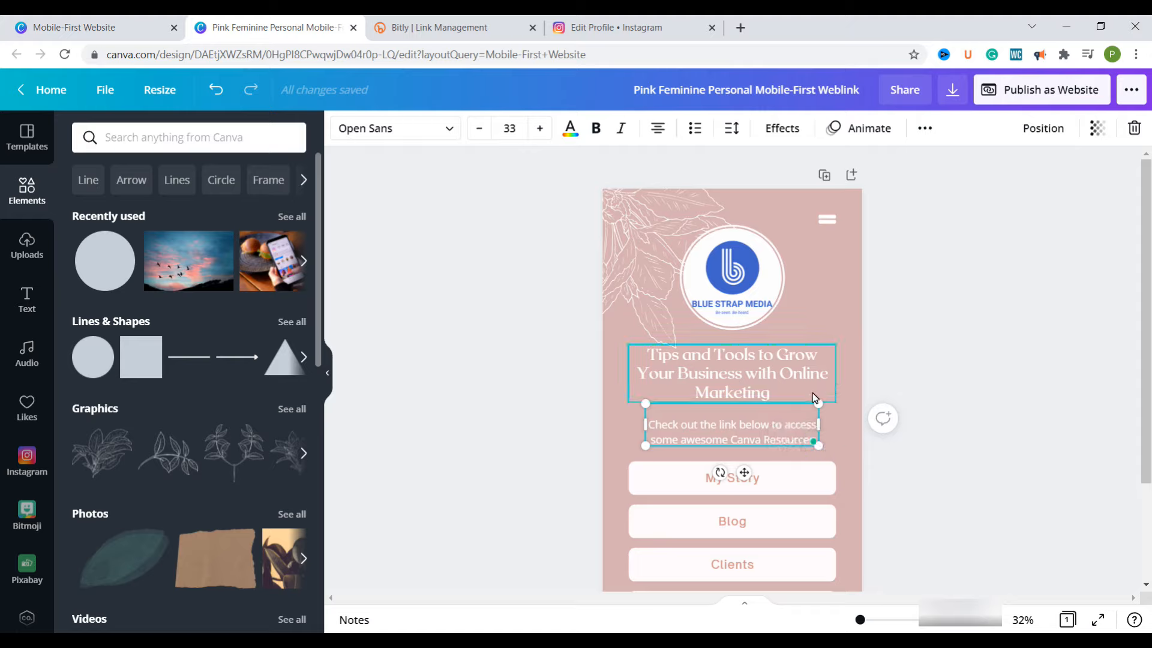
click(847, 425)
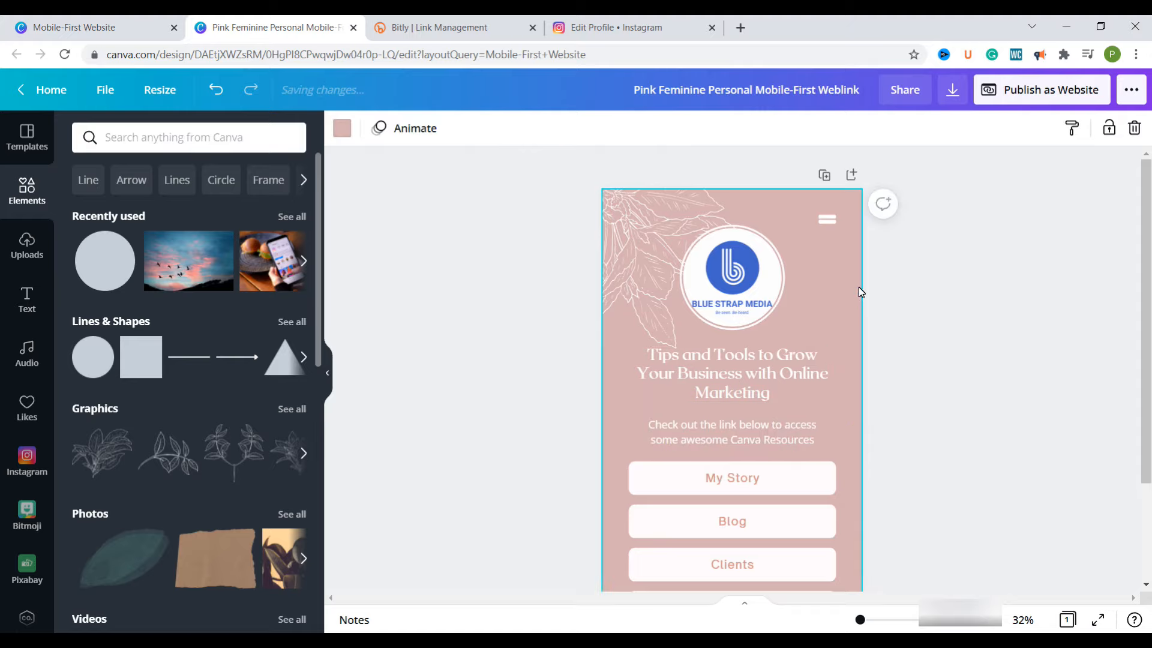
drag(746, 428, 744, 431)
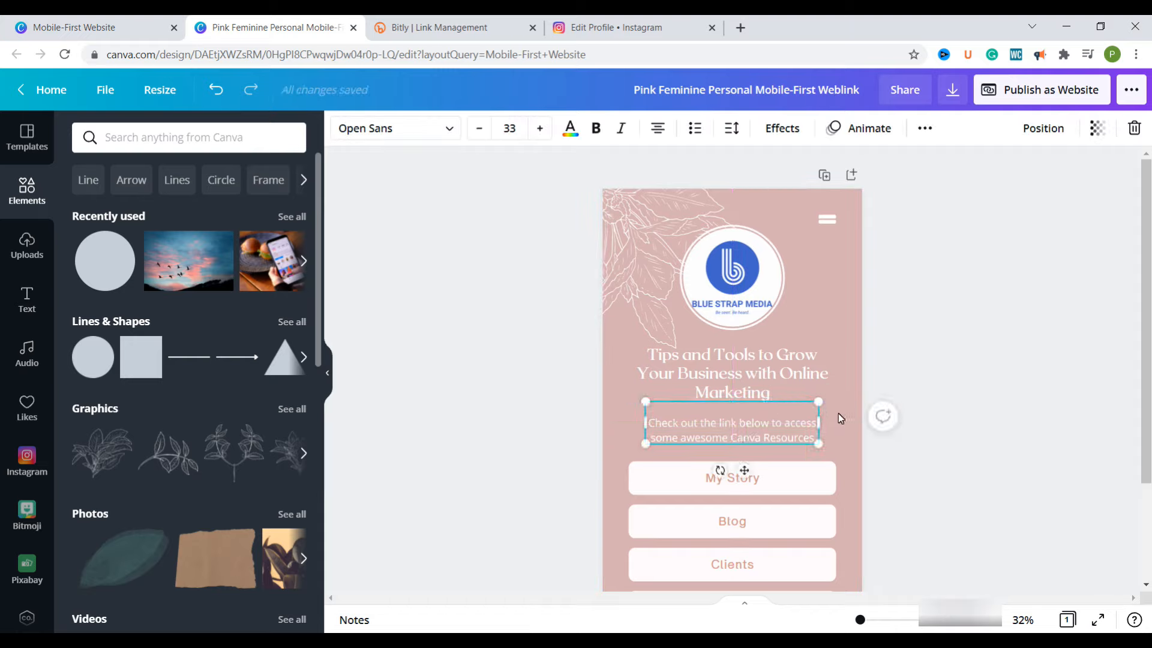
Make the description text brand blue and bold, and scale it down to about size 29.7
click(722, 431)
click(570, 128)
click(126, 329)
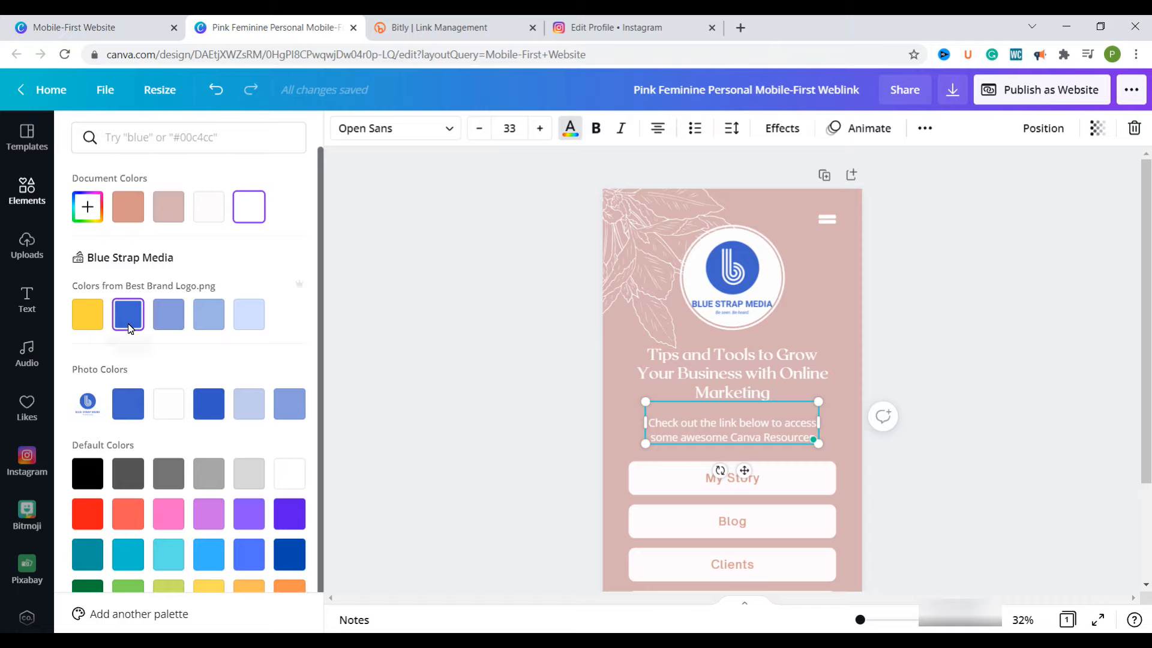
click(595, 132)
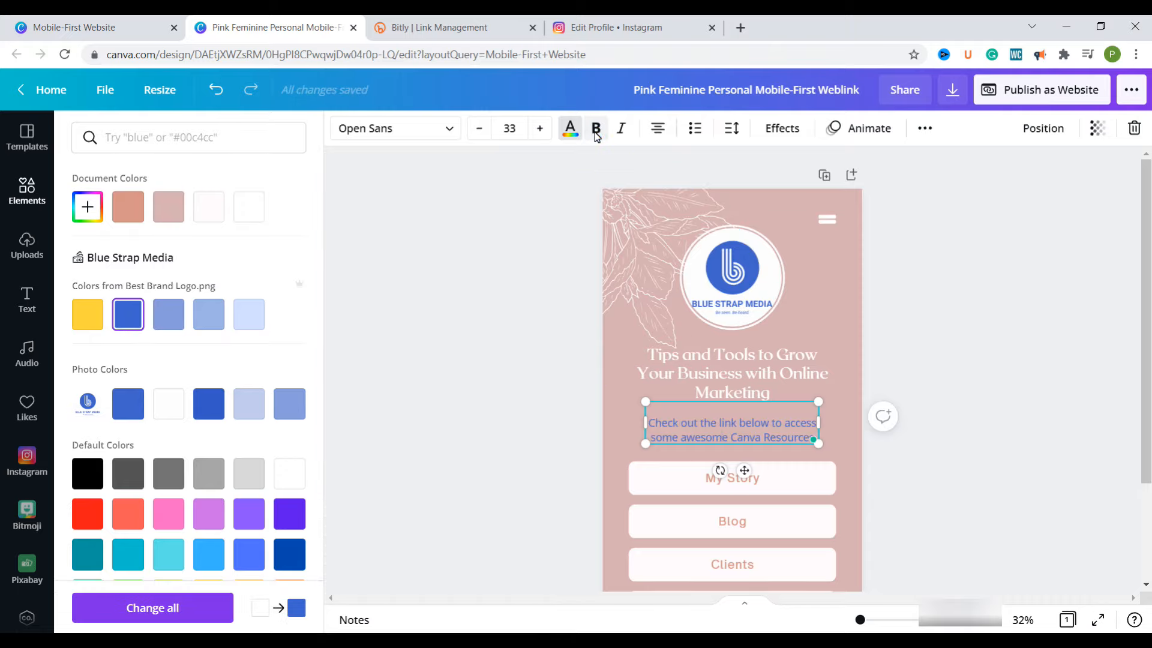
drag(818, 443, 779, 433)
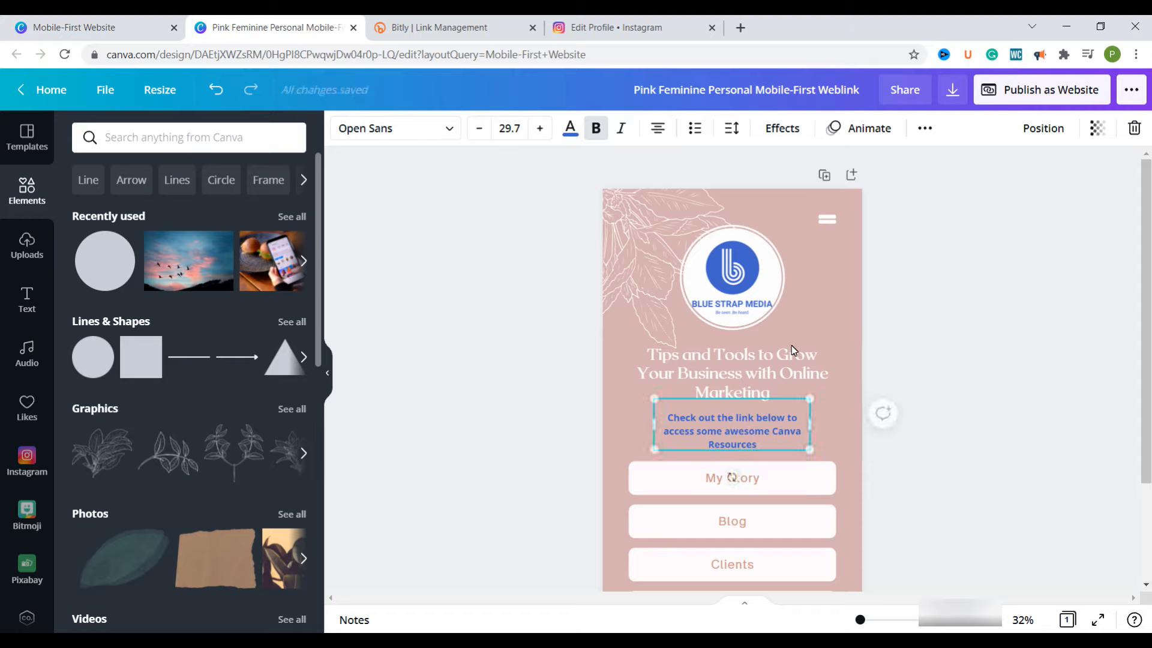
Switch to Notepad and copy the line "Master your Canva Skills from my Simplified Youtube Tutorials"
click(806, 300)
scroll(803, 445, down, 3)
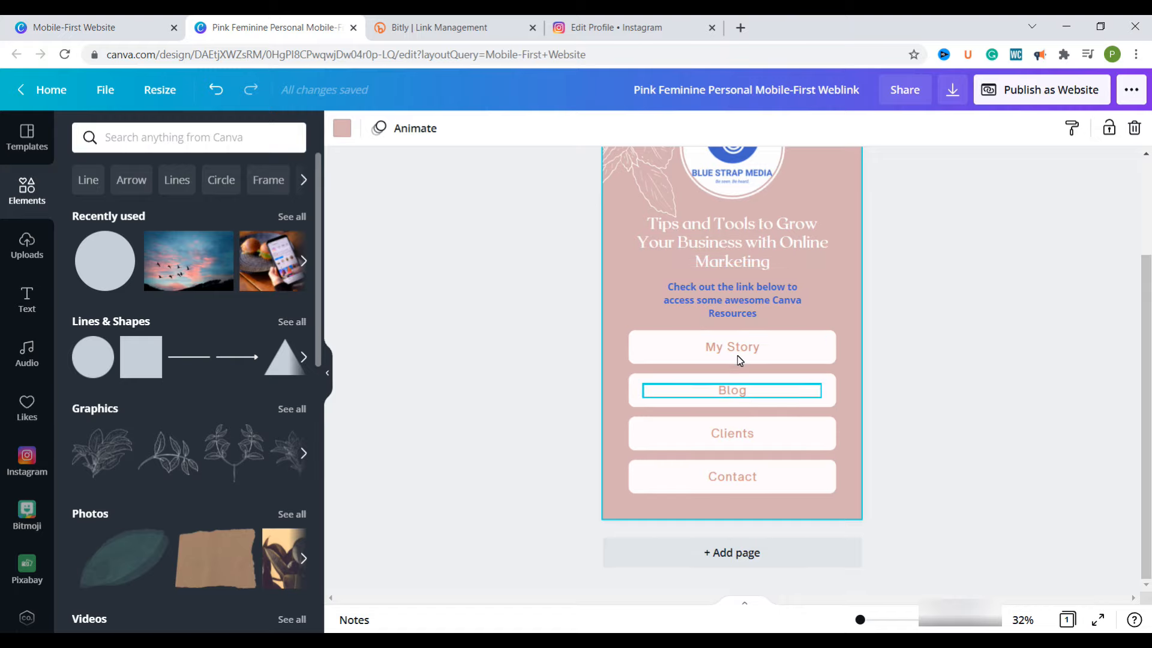
key(alt+Tab)
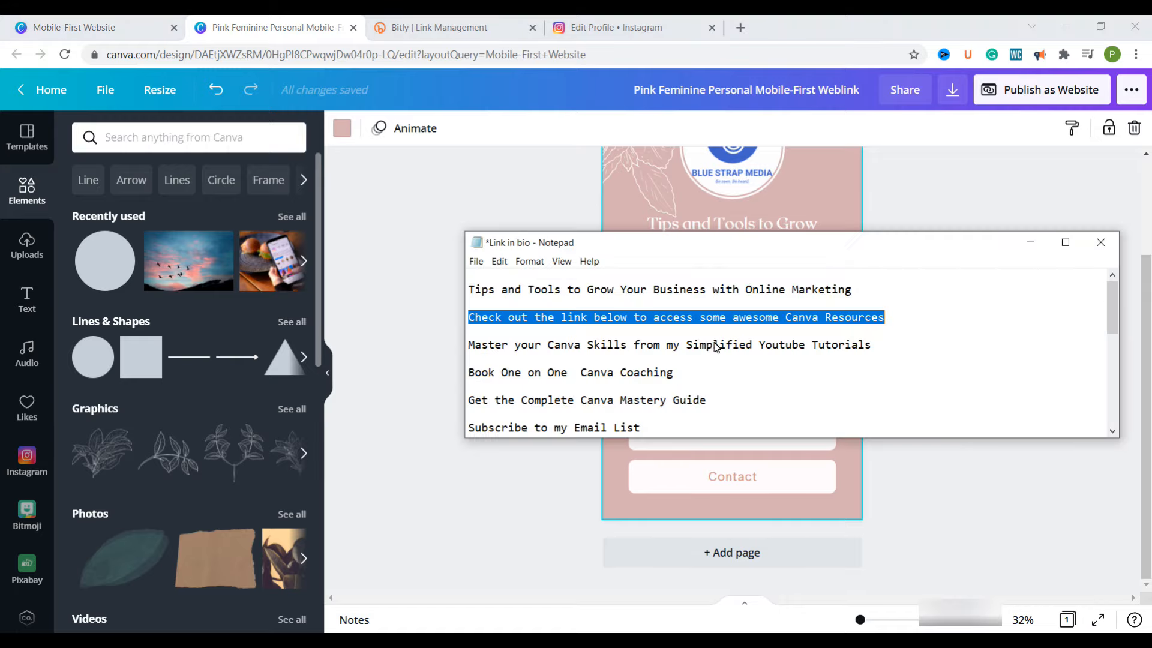
drag(872, 347, 472, 350)
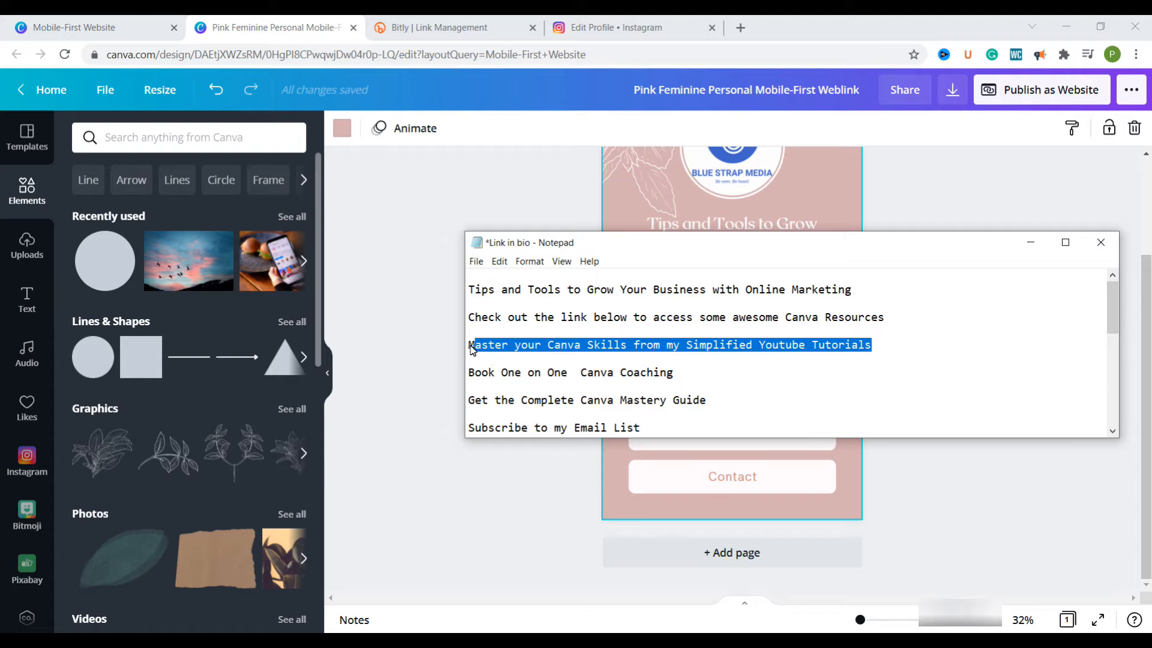
right_click(495, 331)
click(411, 365)
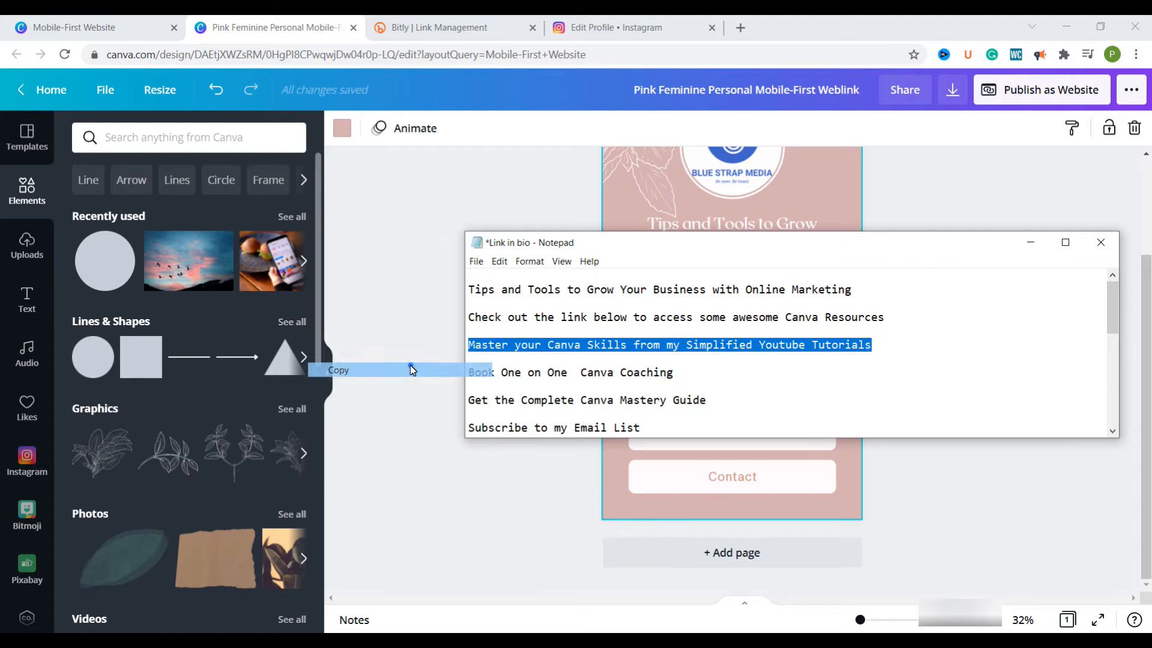
Switch back to Canva, replace the "My Story" button label with the copied line, and delete the word "Youtube" from it
click(848, 460)
click(744, 348)
double_click(744, 348)
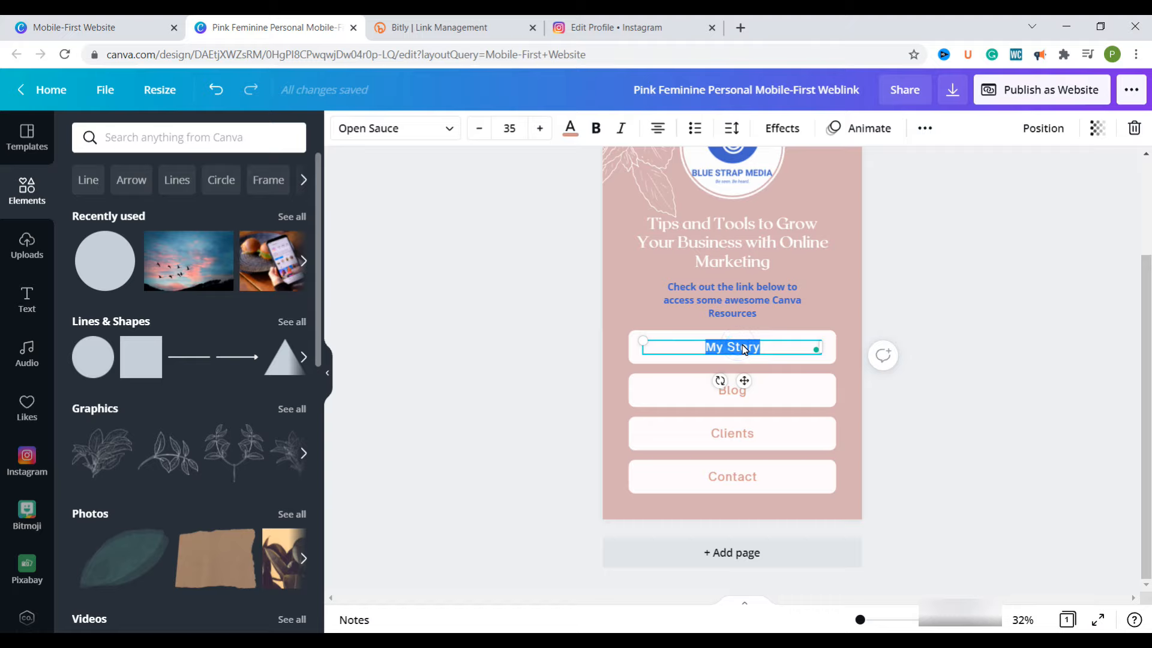
key(ctrl+v)
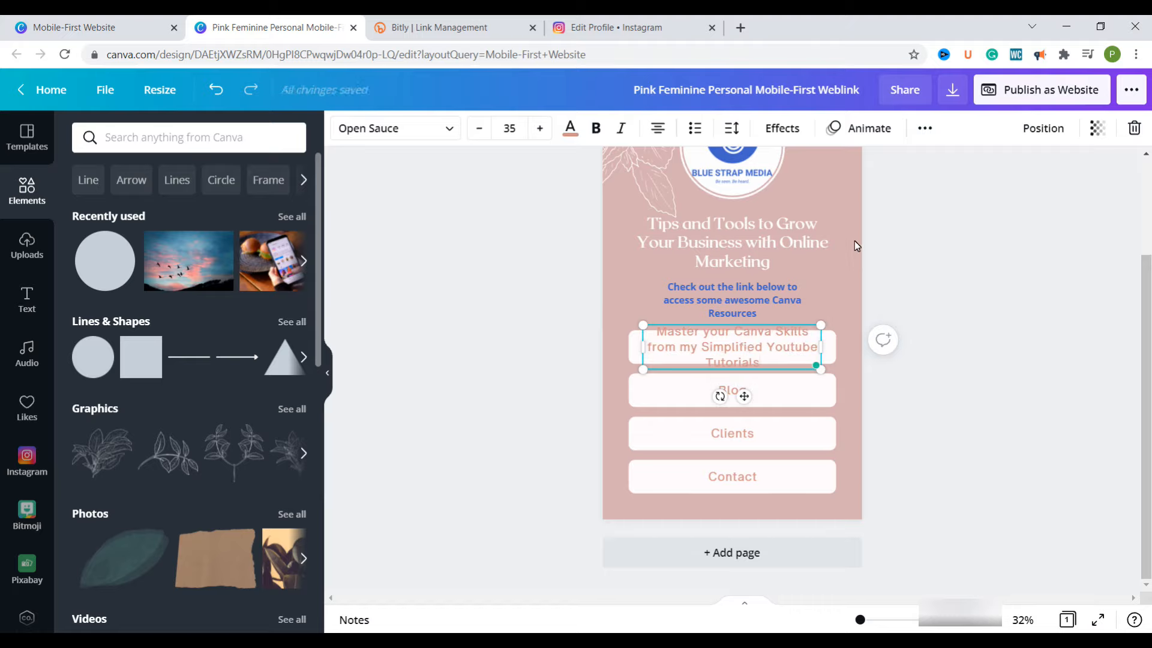
drag(767, 353, 817, 353)
key(BackSpace)
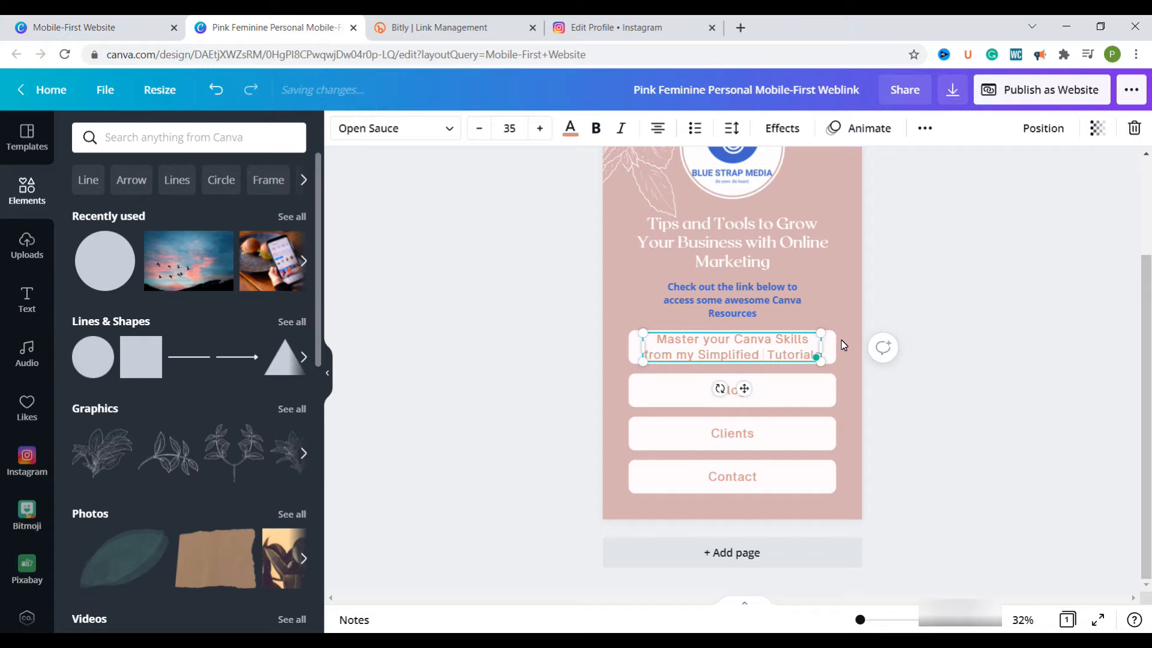
click(855, 367)
Copy "Book One on One Canva Coaching" from Notepad and use it in Canva to replace the "Blog" button label
key(alt+Tab)
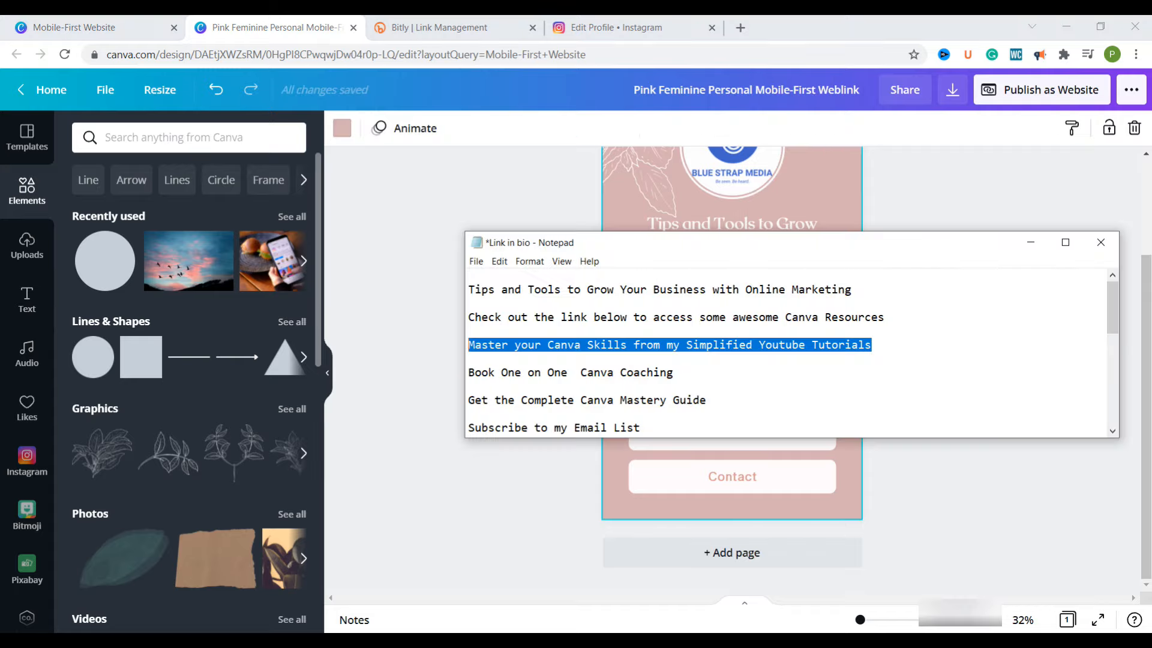
drag(679, 378, 467, 377)
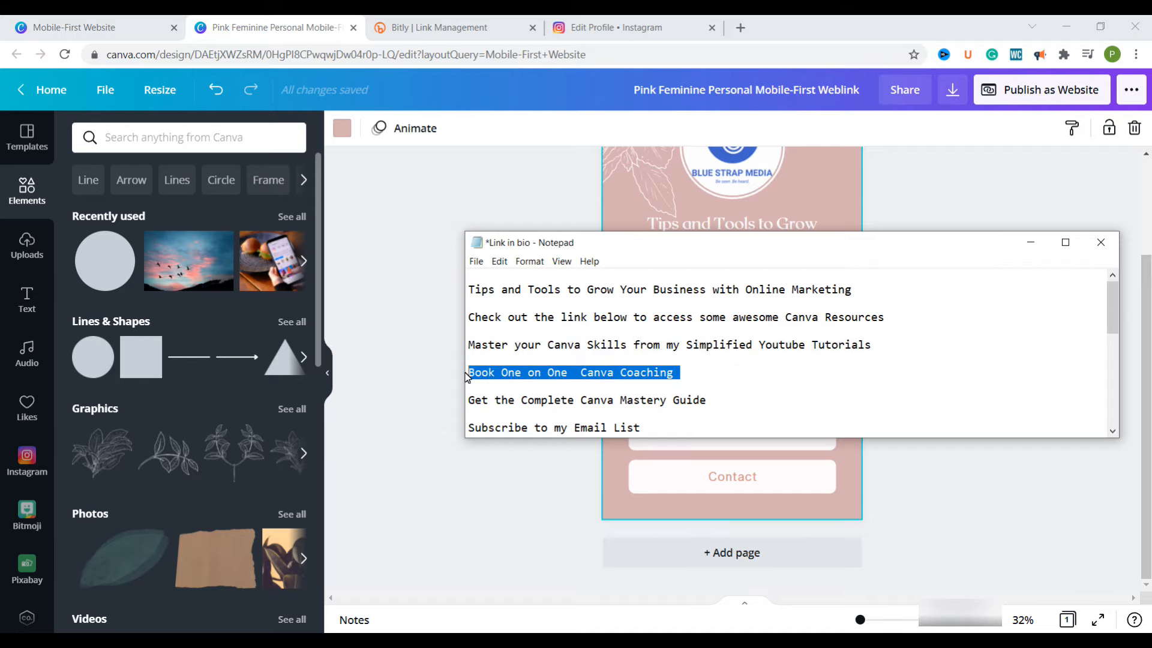
right_click(489, 378)
click(336, 418)
key(alt+Tab)
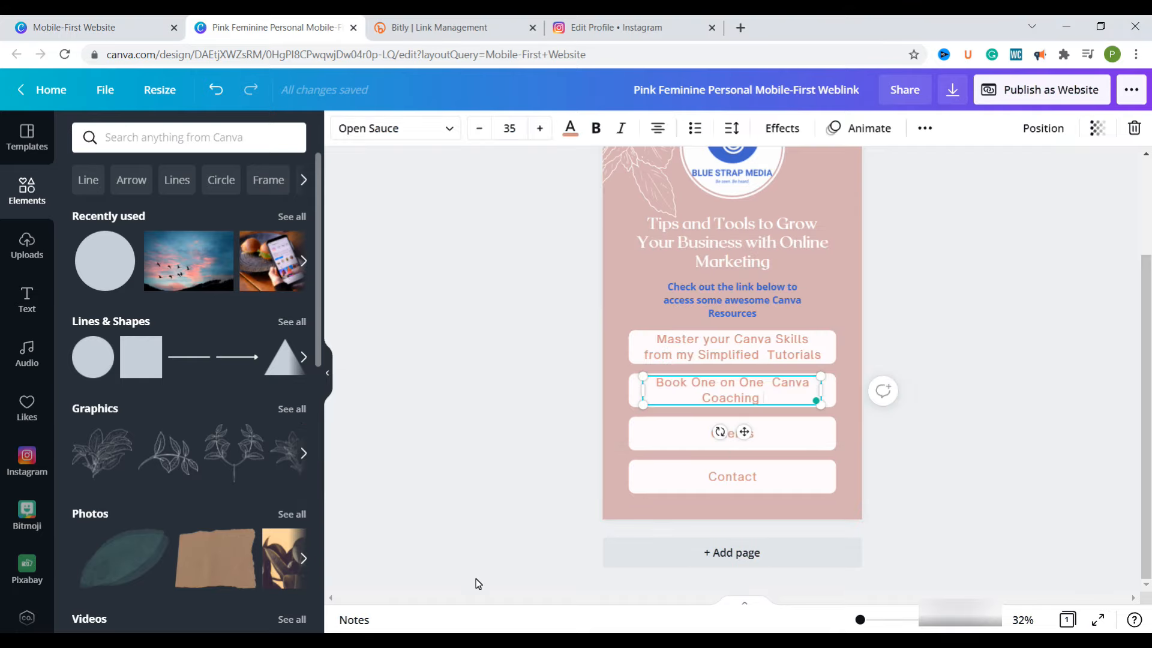
Switch to Notepad and copy the line "Get the Complete Canva Mastery Guide"
key(alt+Tab)
drag(719, 401, 467, 401)
right_click(485, 402)
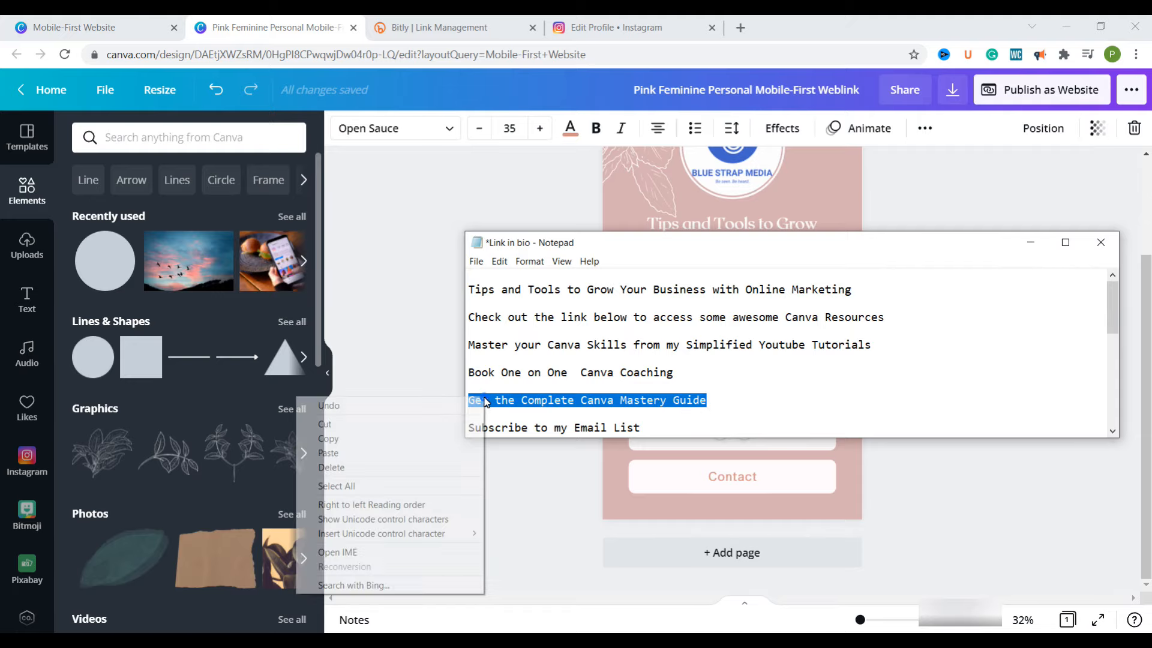
click(405, 438)
Switch back to Canva and replace the "Clients" button label with the copied line
key(alt+Tab)
click(784, 461)
click(742, 440)
double_click(742, 434)
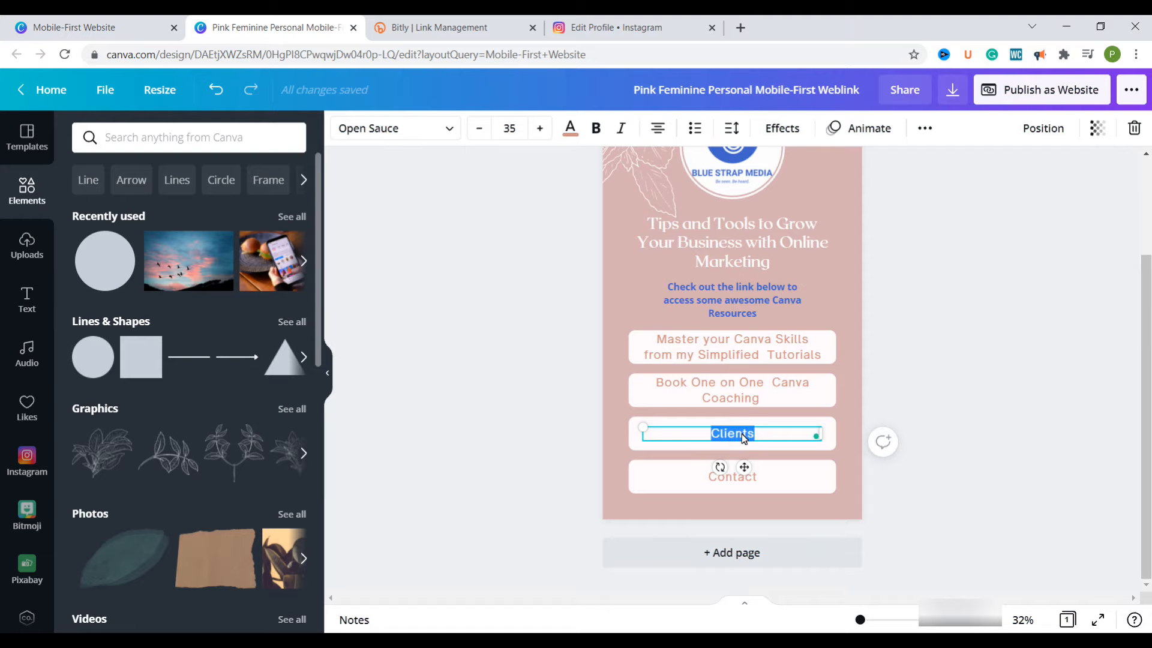
key(ctrl+v)
Switch to Notepad and copy the line "Subscribe to my Email List"
key(alt+Tab)
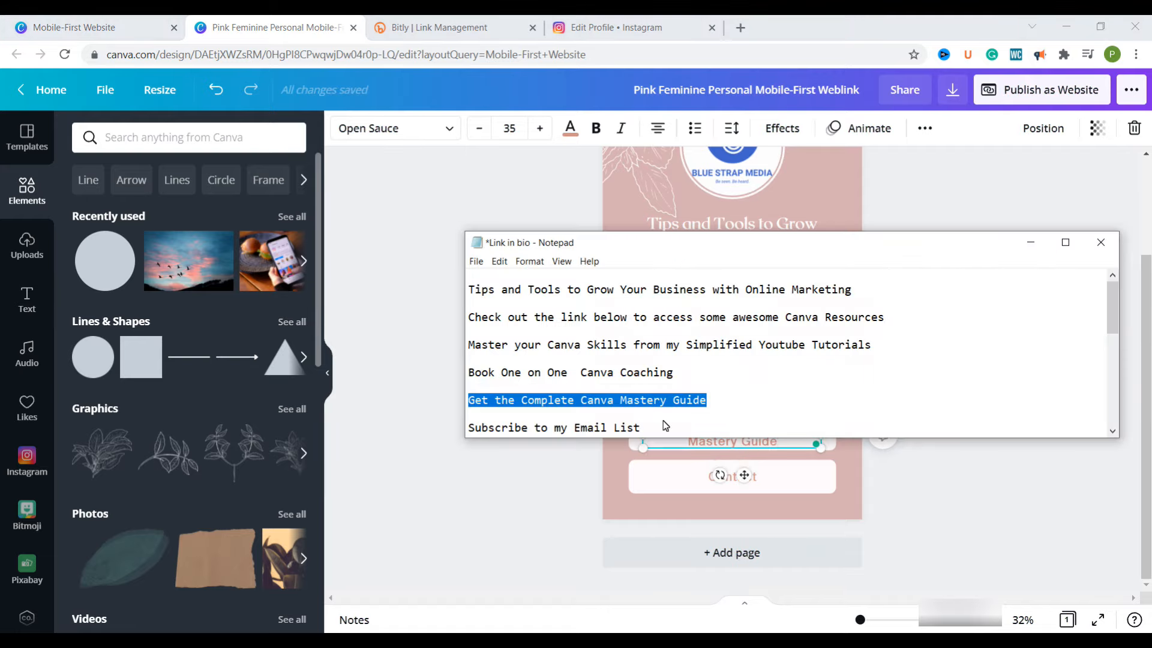
drag(647, 427, 467, 428)
right_click(492, 430)
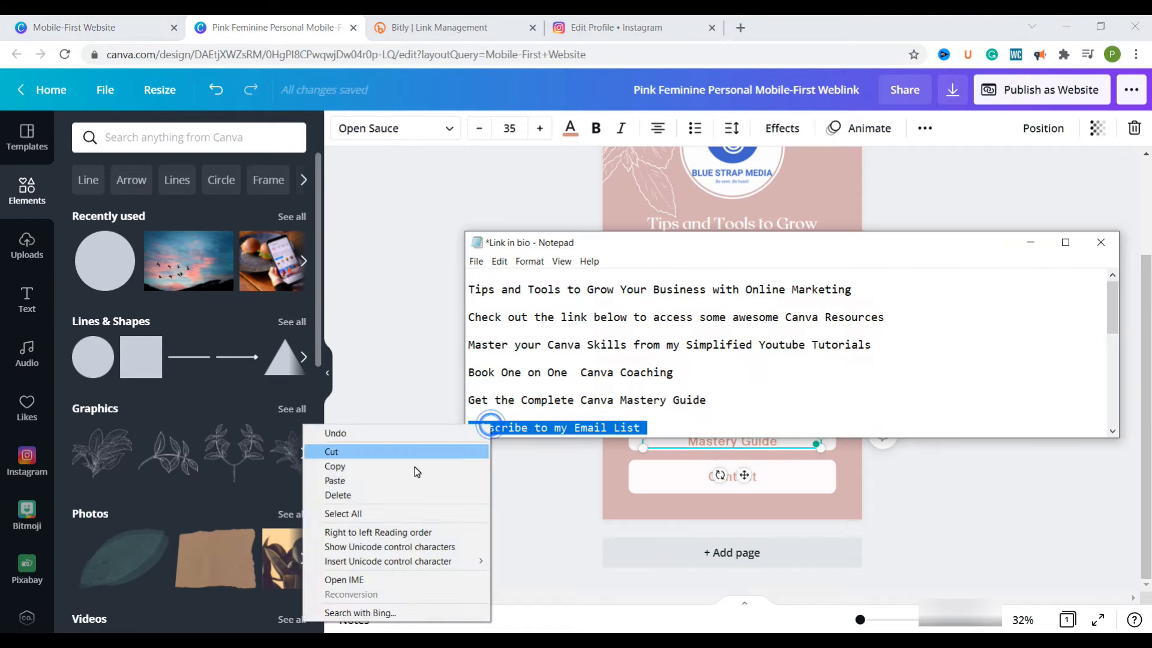
click(408, 472)
Switch back to Canva and replace the "Contact" button label with the copied line
click(799, 484)
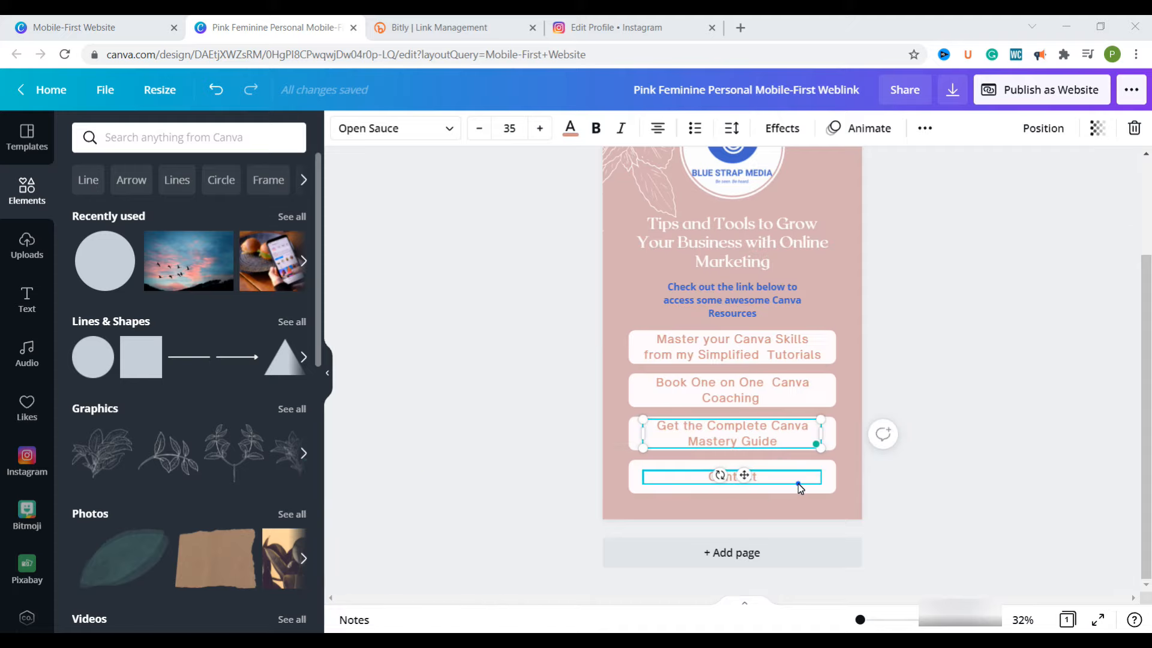
double_click(765, 481)
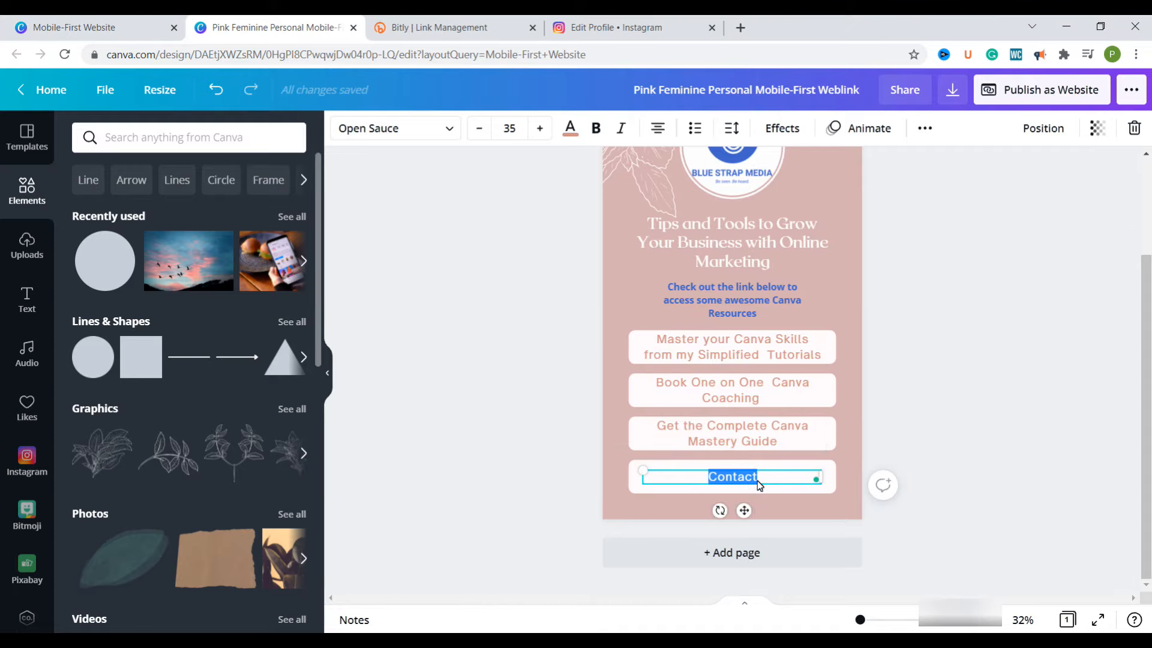
key(ctrl+v)
click(841, 459)
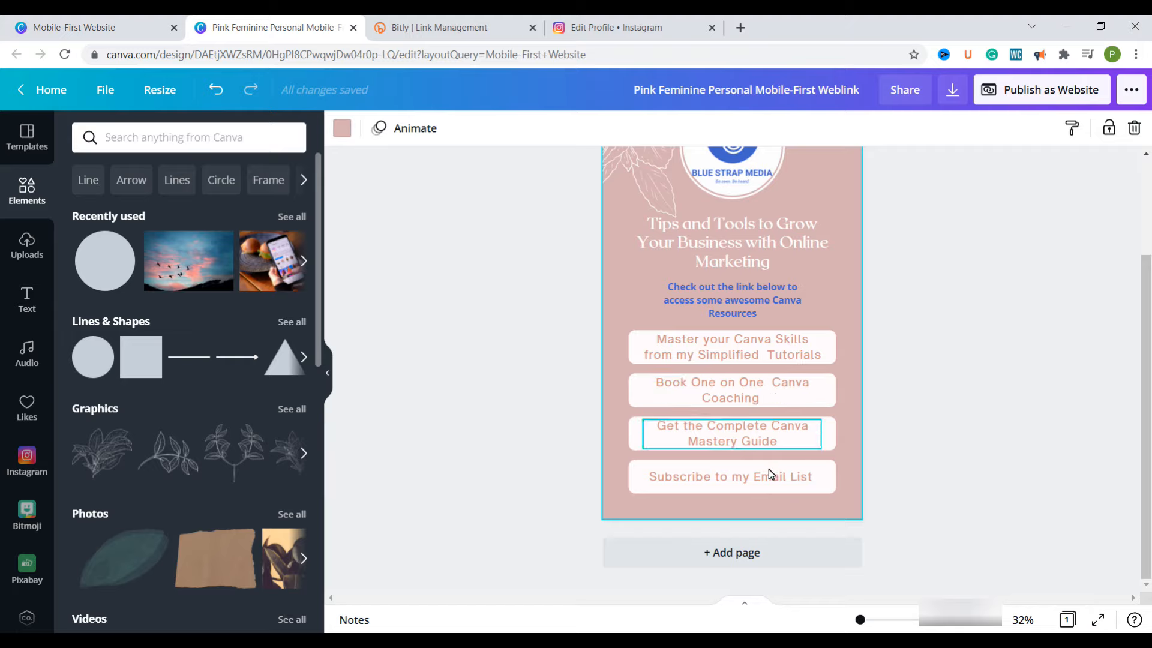
Change the text color of the first two button labels, Canva Skills tutorials and One on One coaching, to brand blue
click(752, 353)
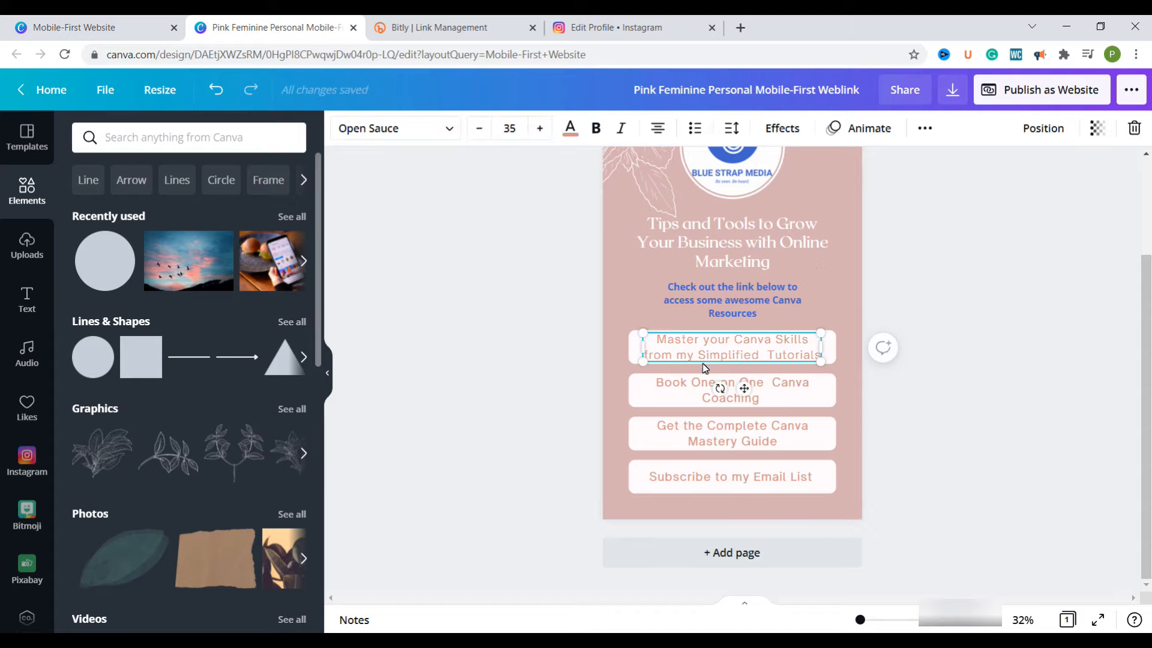
click(572, 129)
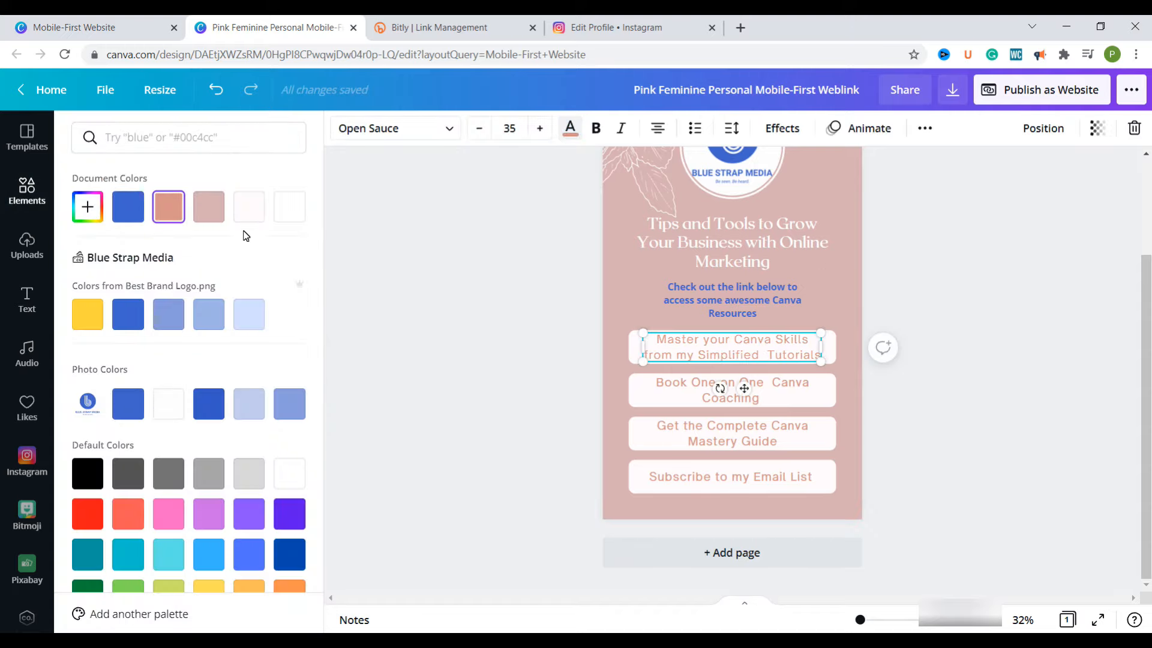
click(127, 314)
click(716, 394)
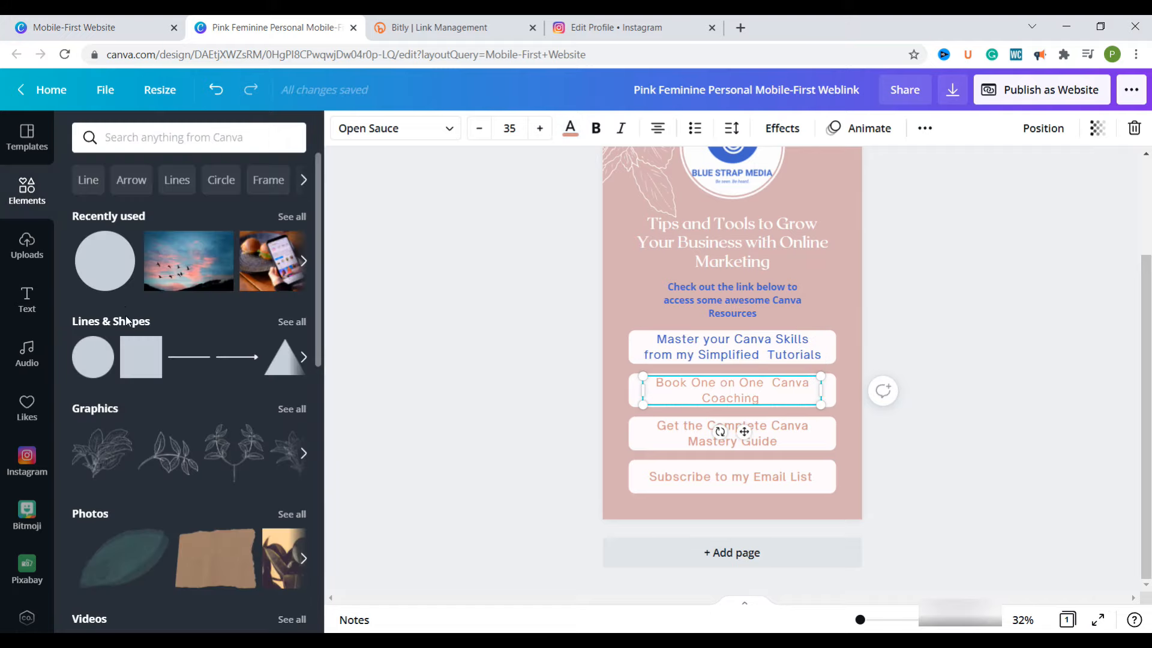
click(570, 131)
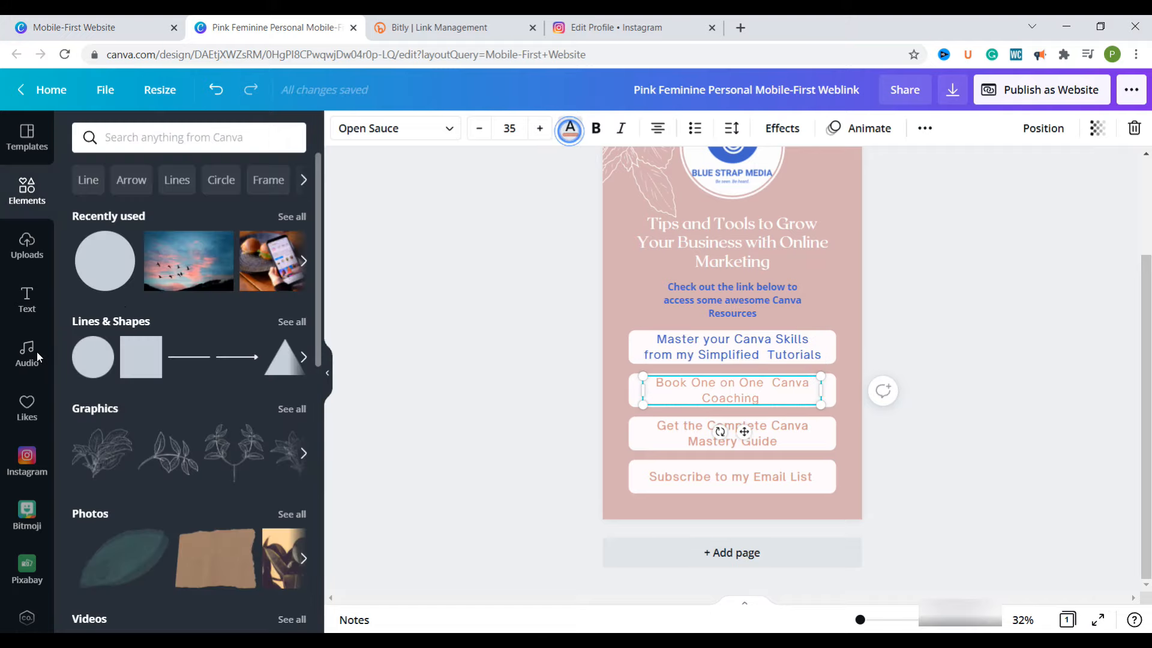
click(128, 206)
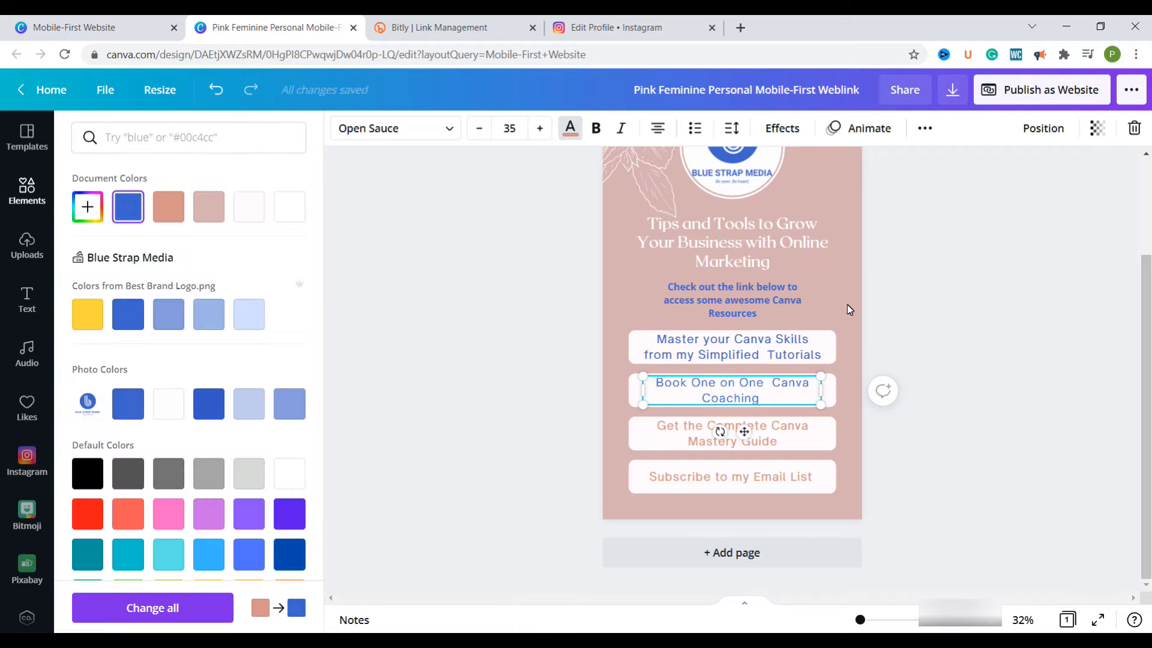
click(847, 304)
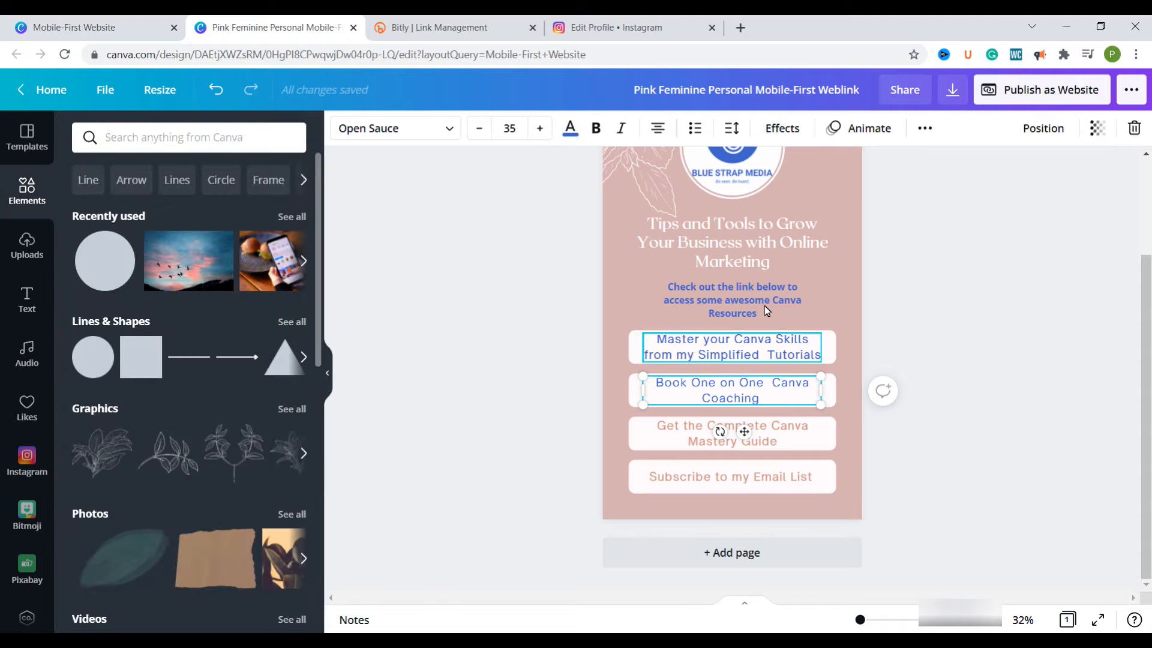
Copy the first button label's text style onto the coaching label, and that label's style onto "Get the Complete Canva Mastery Guide"
click(754, 341)
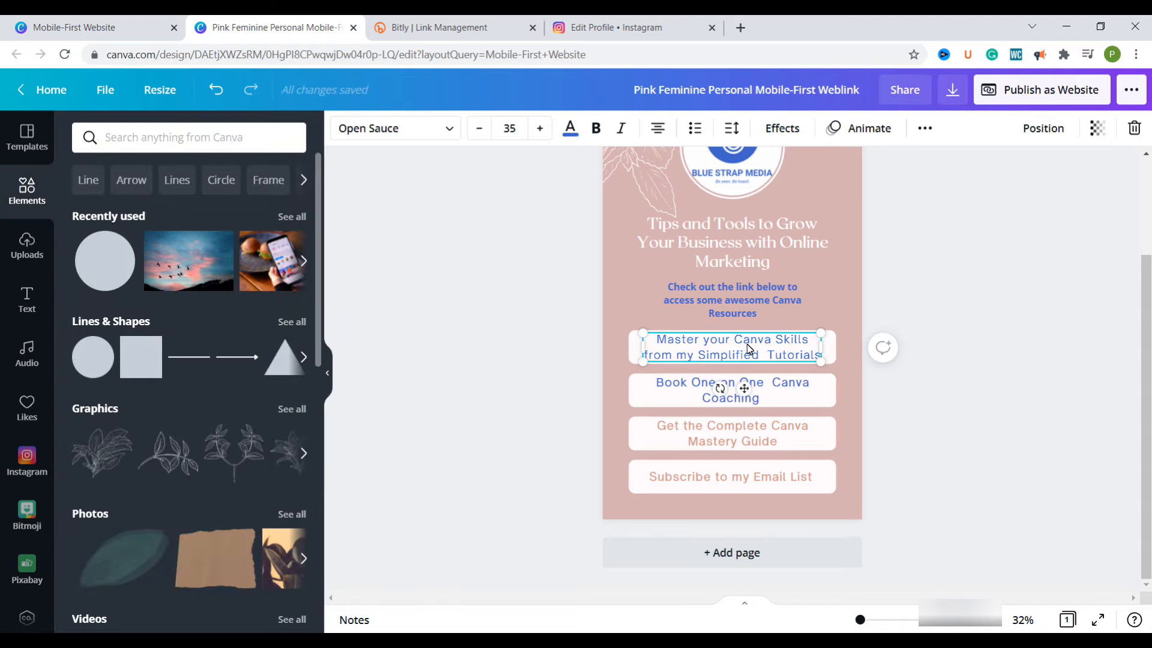
click(926, 129)
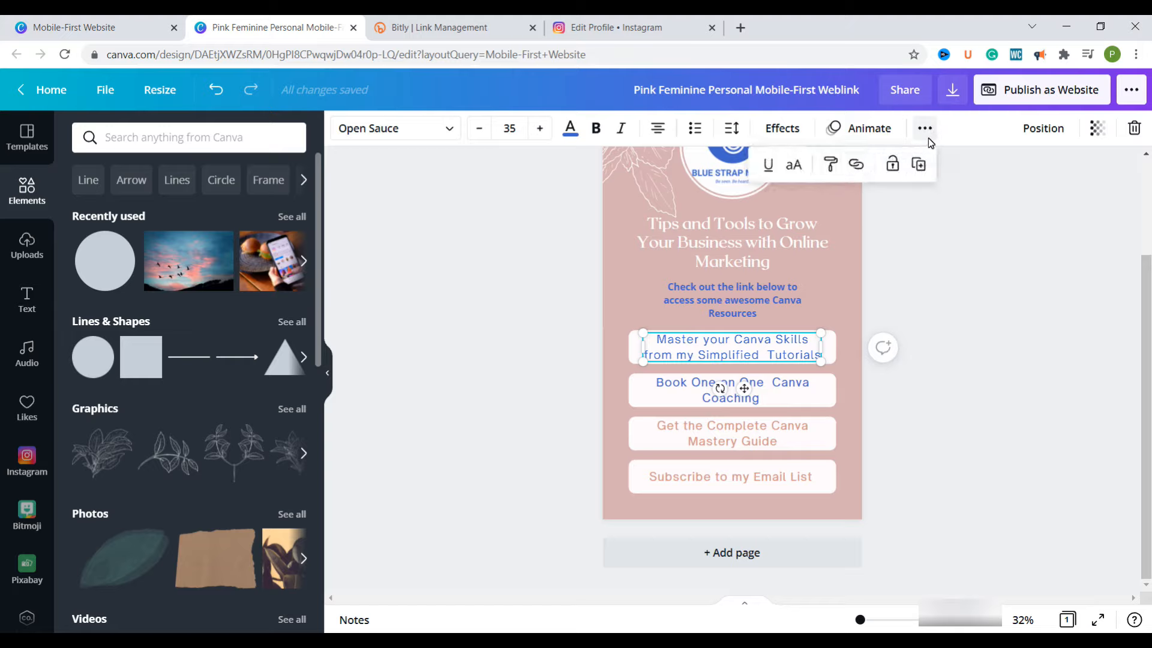
click(834, 169)
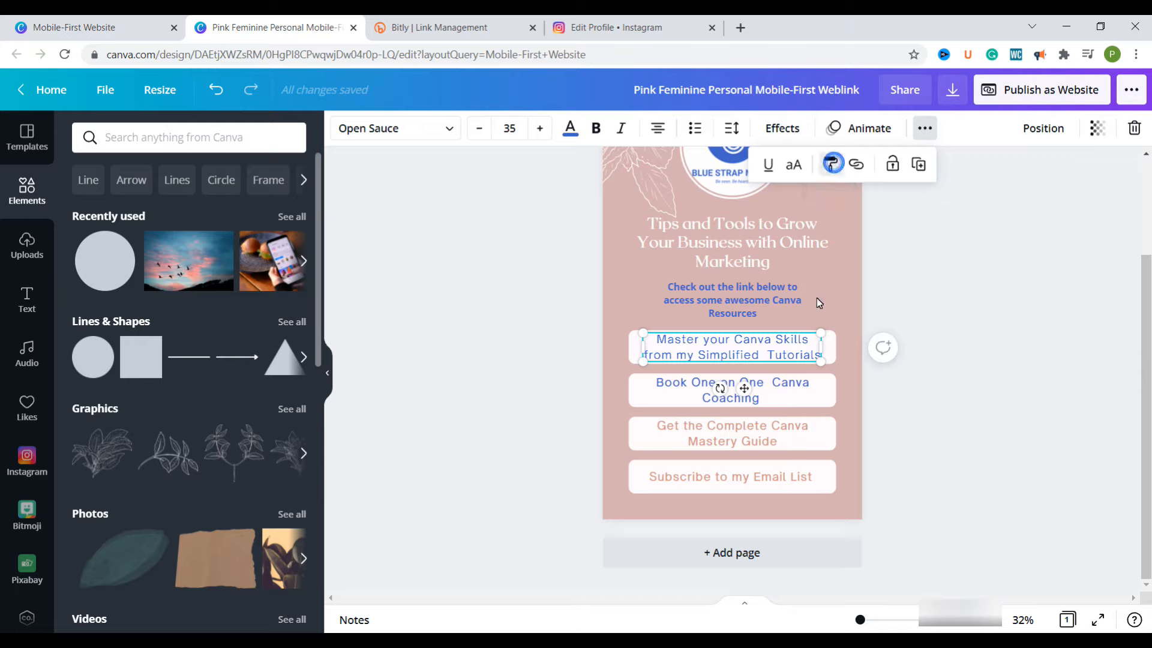
click(773, 395)
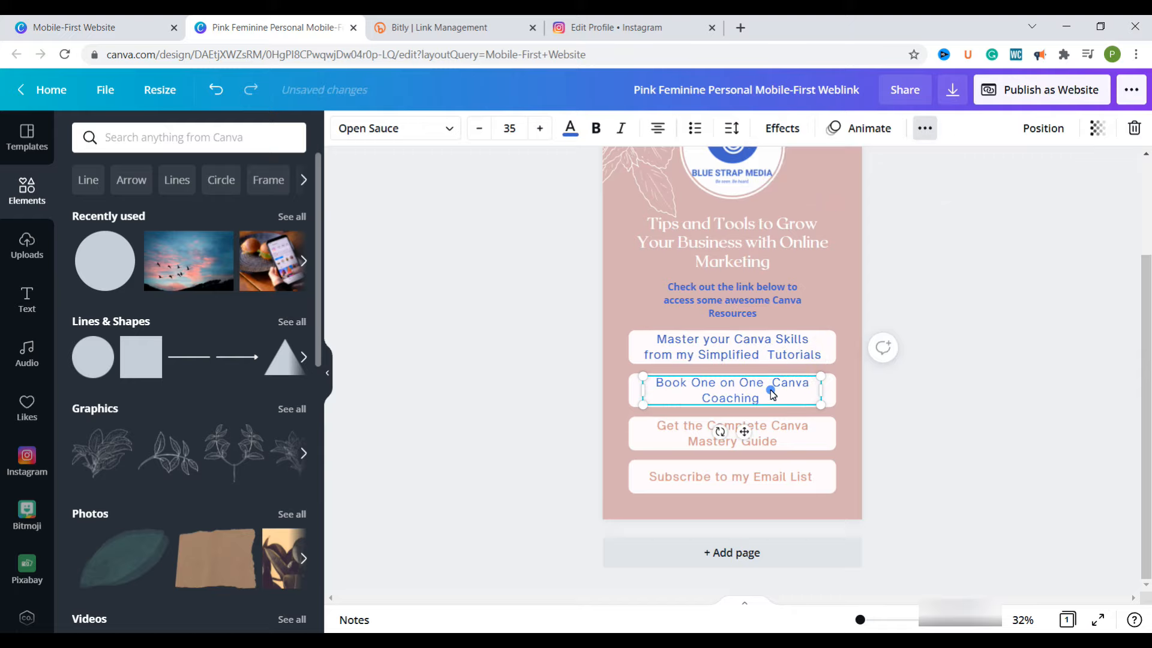
click(925, 128)
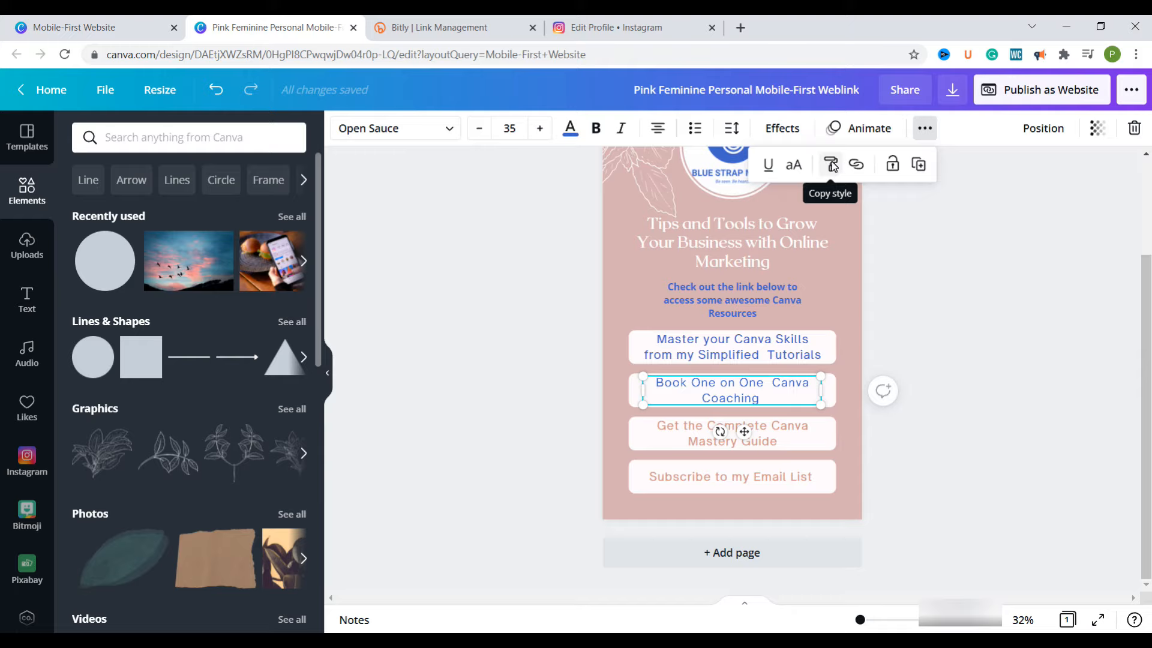
click(833, 167)
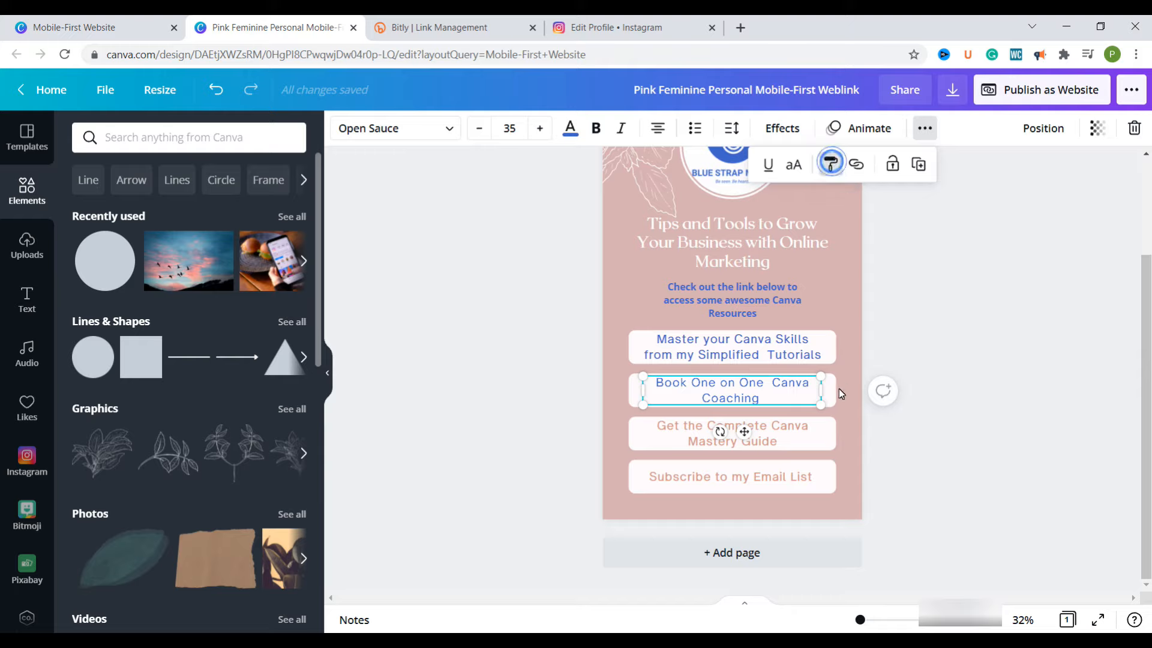
click(774, 430)
Copy the text style of the "Get the Complete Canva Mastery Guide" label onto the "Subscribe to my Email List" label
click(925, 128)
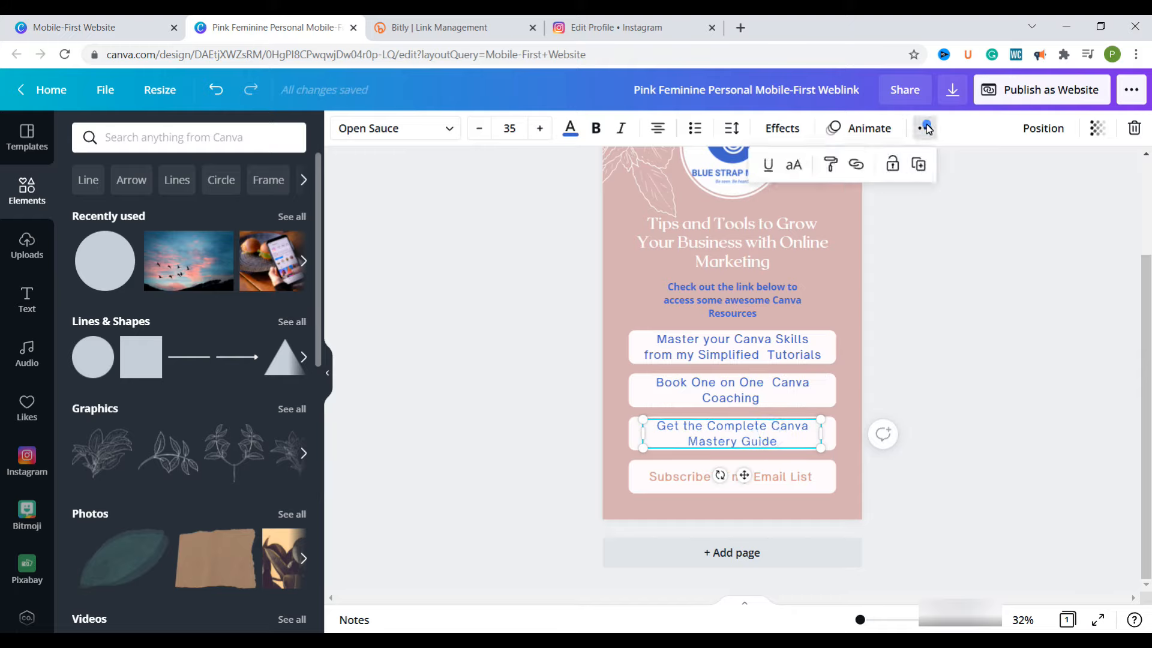
click(832, 166)
click(780, 491)
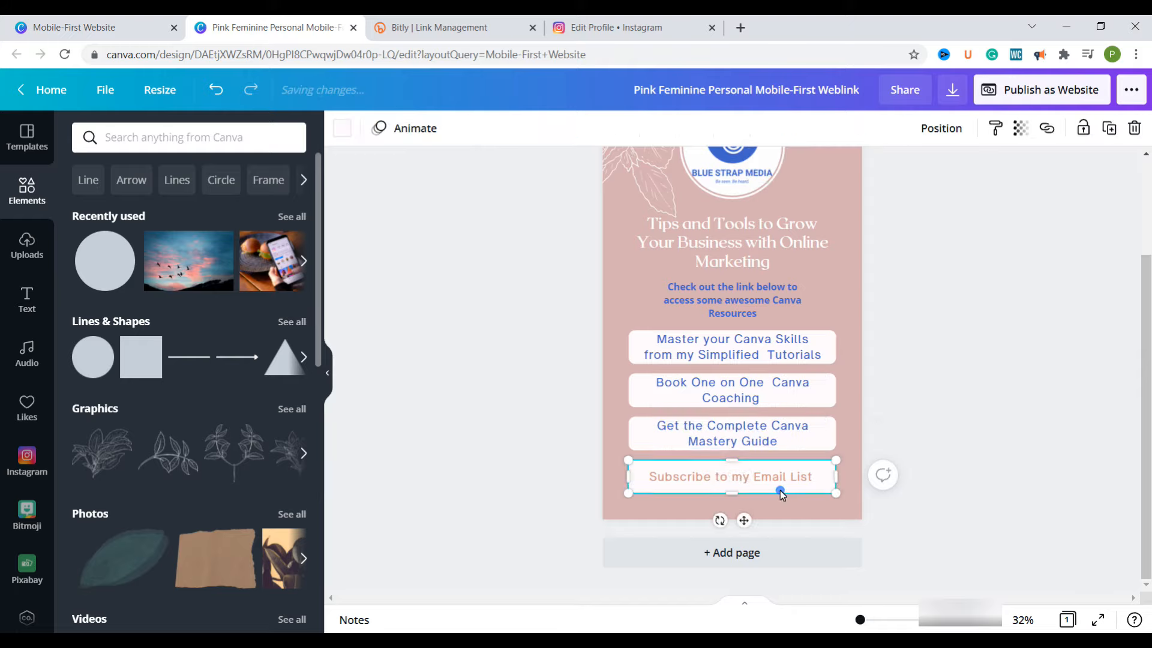
click(733, 447)
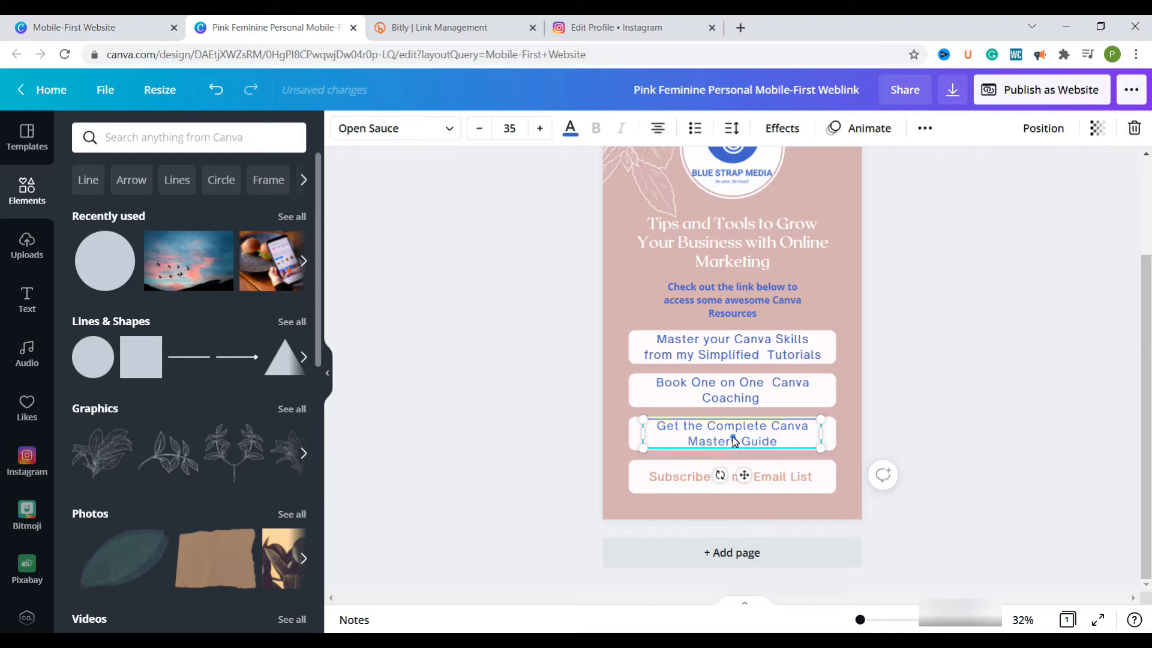
click(925, 127)
click(833, 165)
click(754, 484)
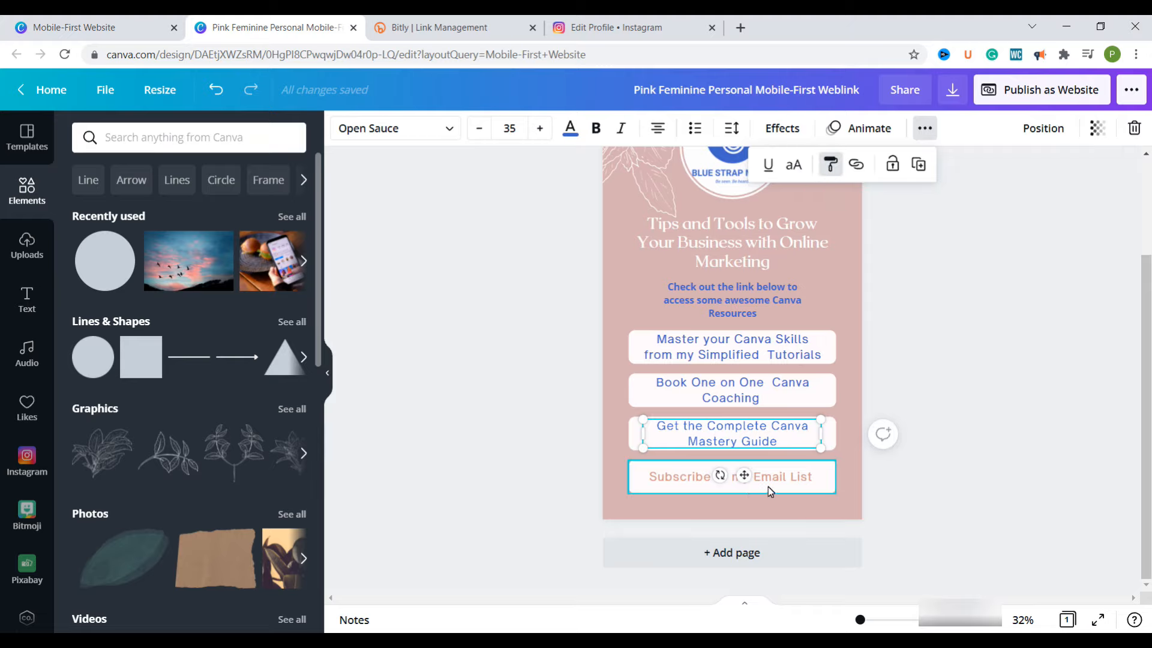
click(848, 460)
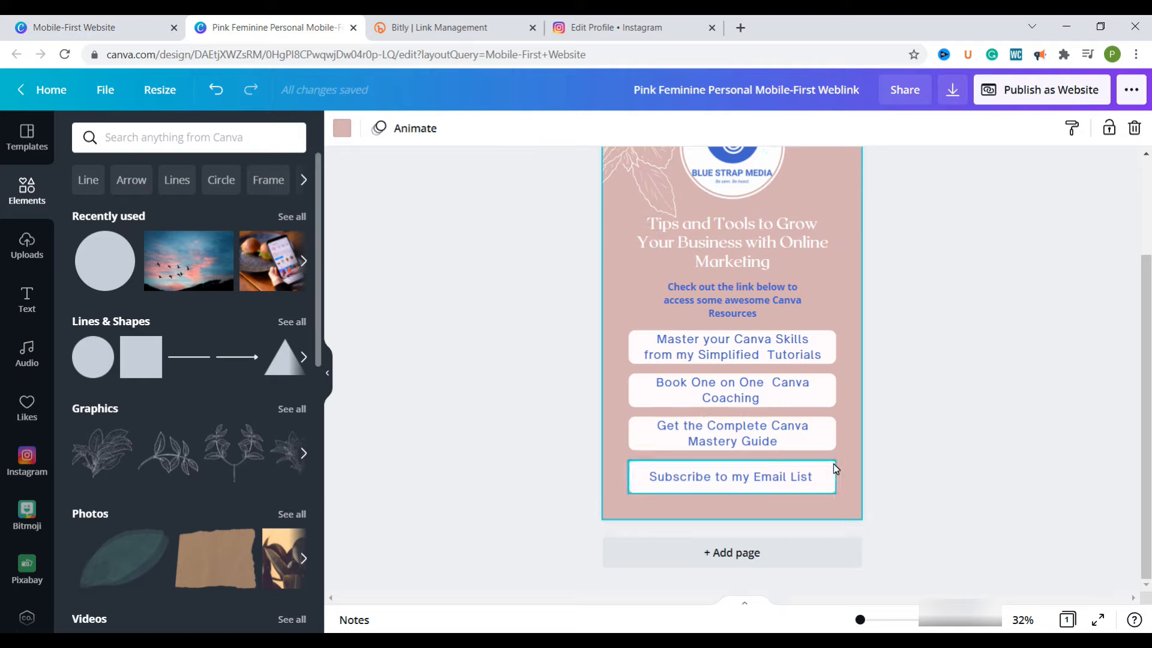
scroll(836, 468, up, 2)
scroll(834, 461, down, 1)
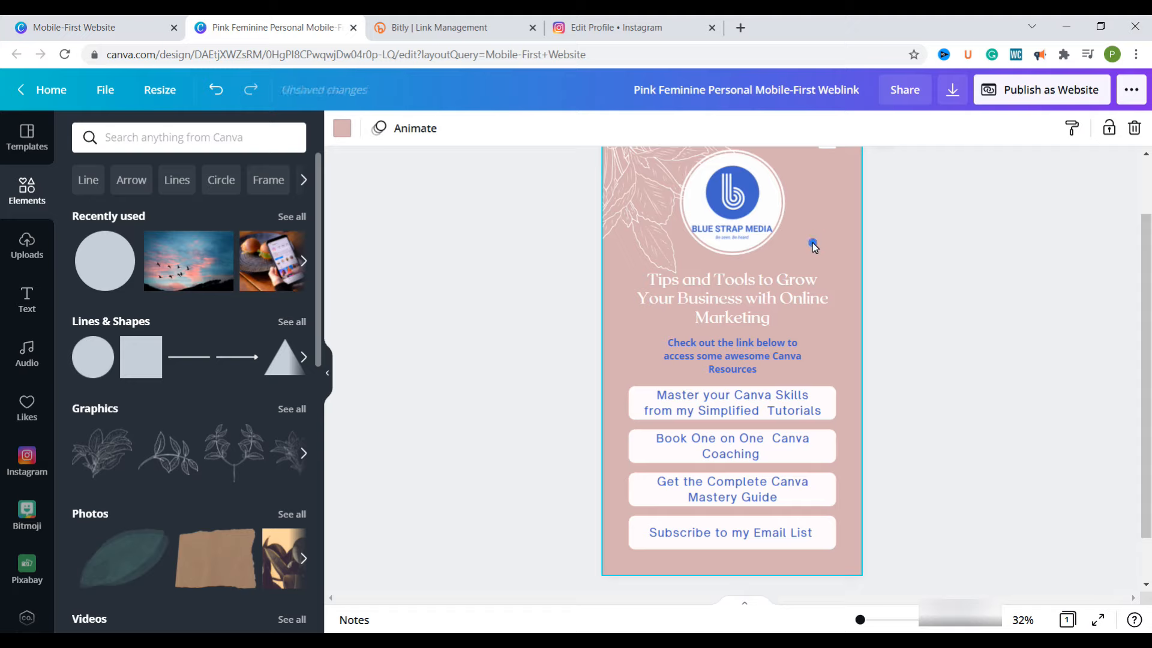
Change the page background color to the light blue #859bdb from the brand logo colors
click(342, 128)
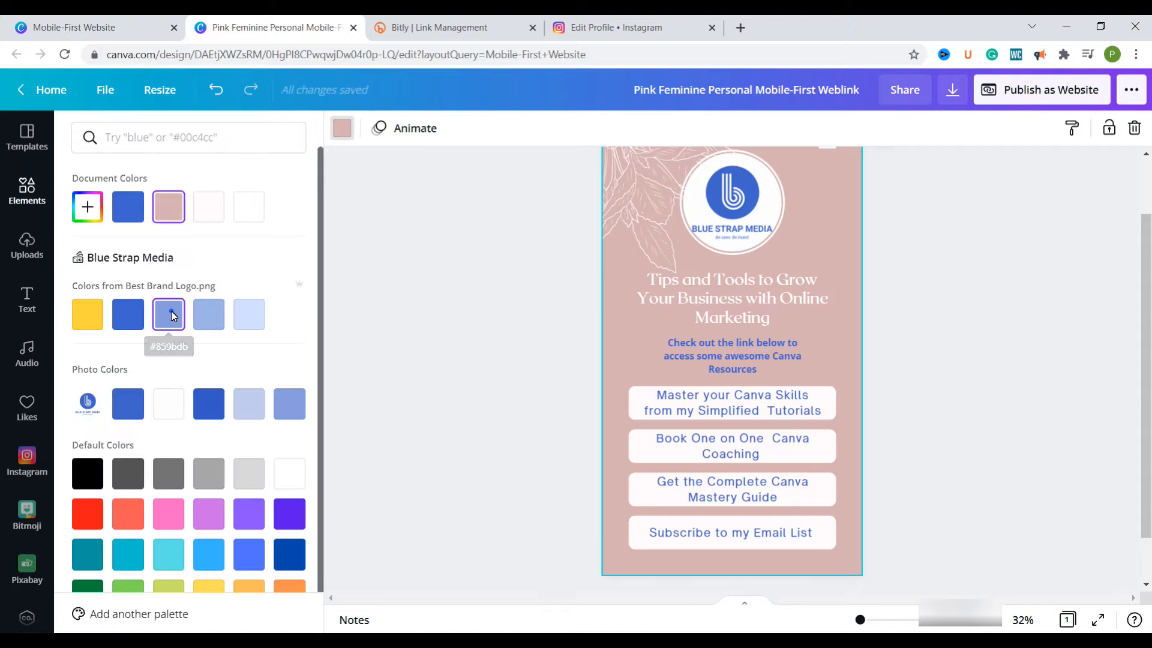
click(168, 314)
scroll(832, 254, up, 1)
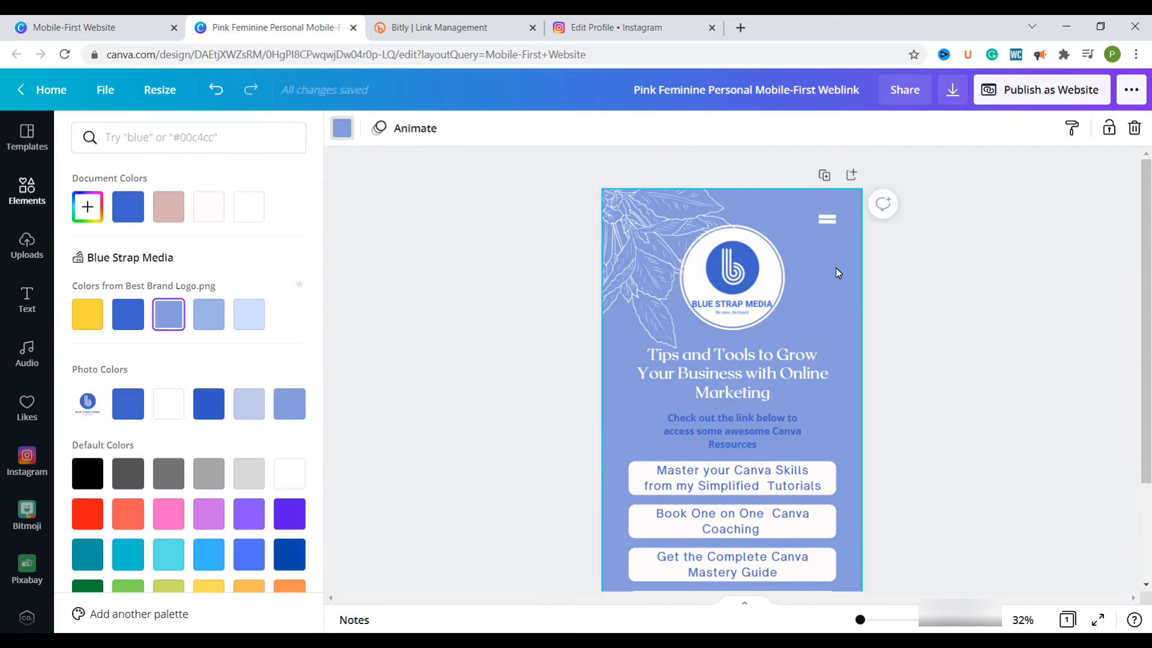
scroll(836, 267, down, 2)
scroll(810, 230, up, 3)
scroll(822, 281, down, 2)
scroll(822, 283, up, 2)
Add the recently used sunset sky photo with flying birds and make it the page background
click(24, 191)
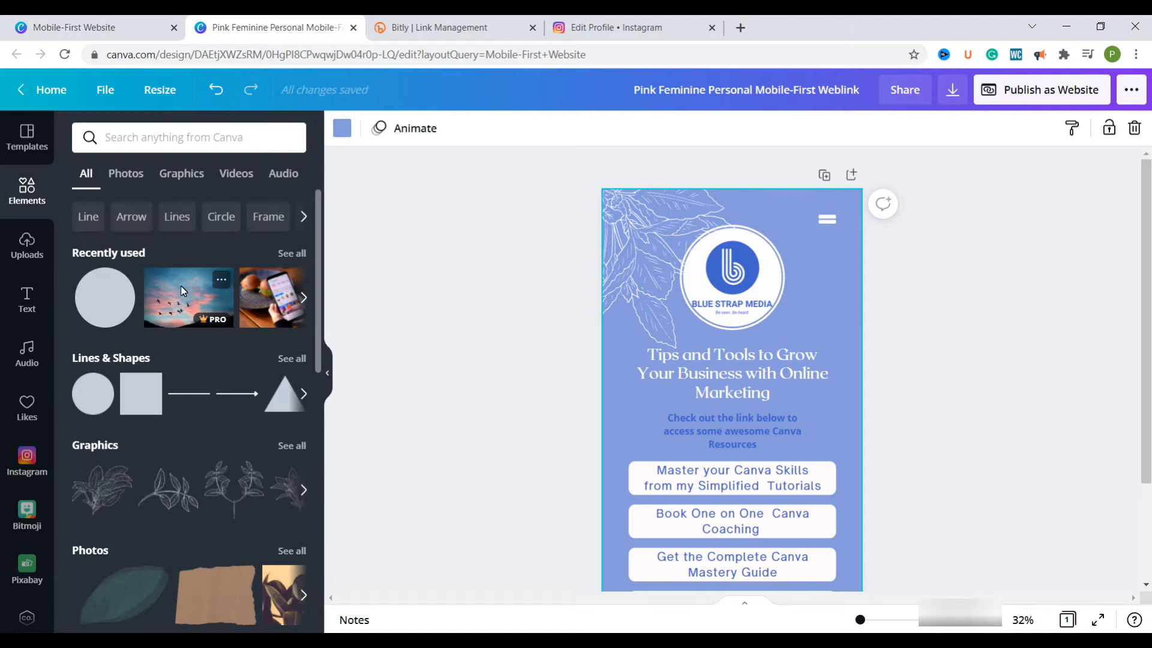
click(178, 290)
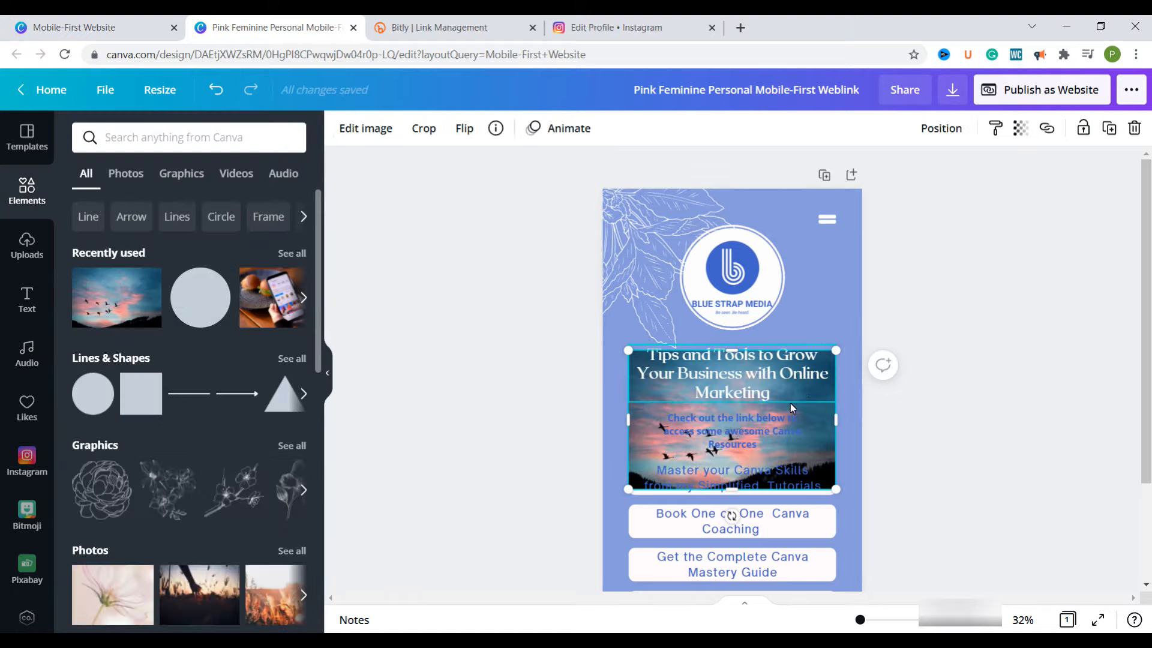
right_click(815, 423)
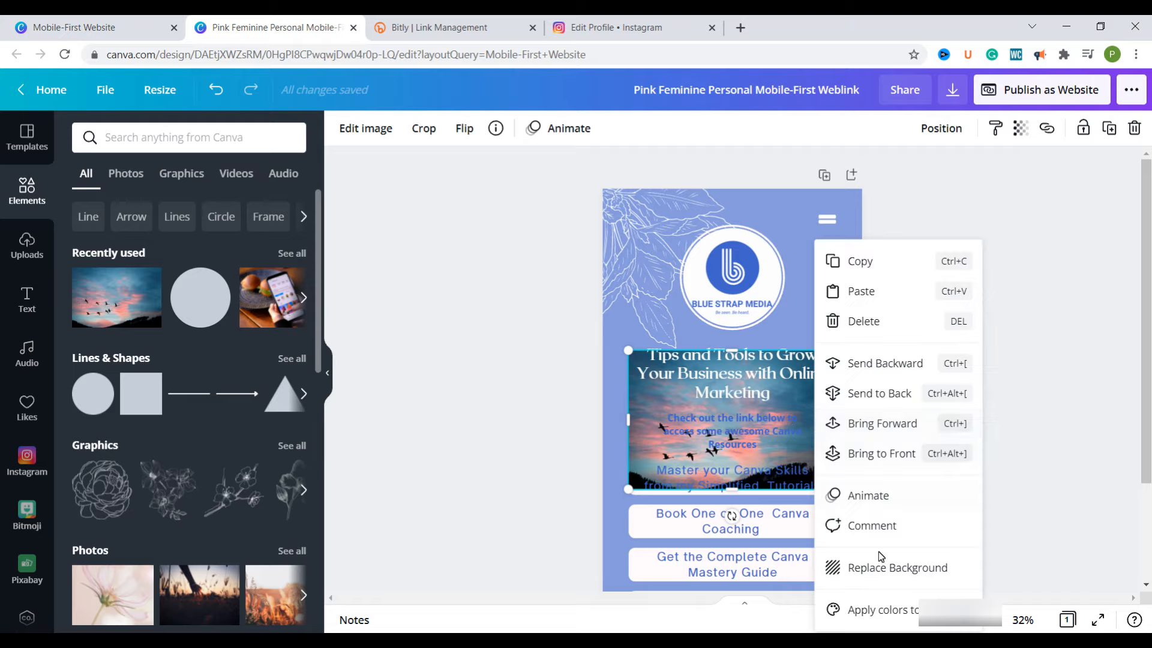
click(883, 569)
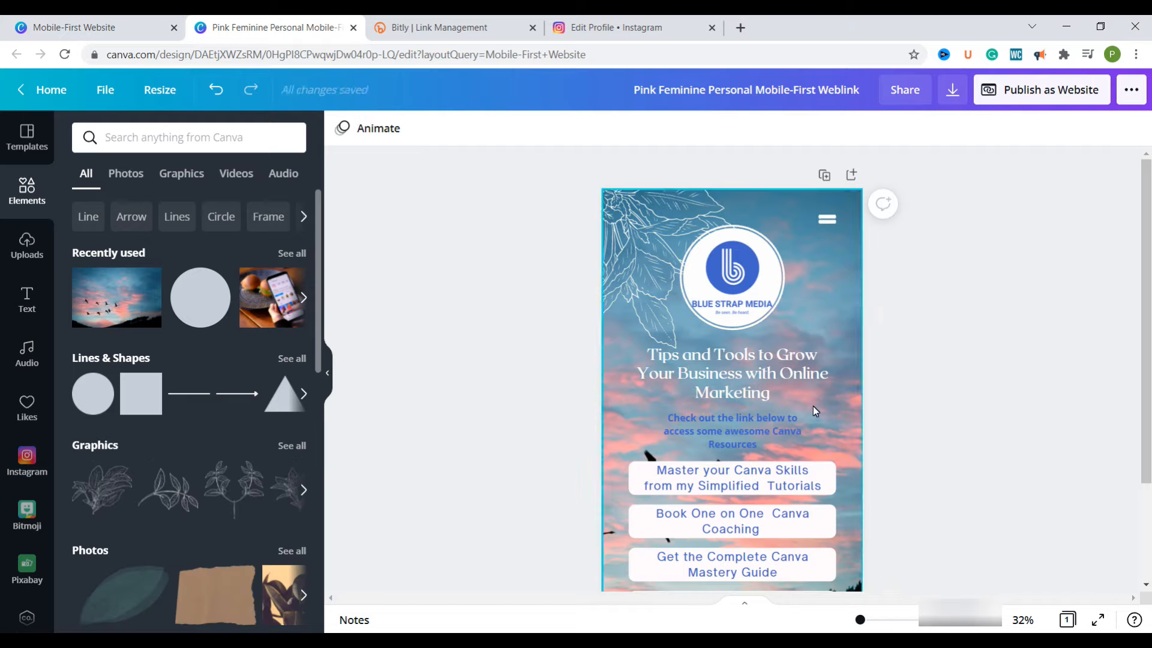
scroll(814, 408, down, 2)
scroll(849, 506, up, 2)
scroll(818, 386, down, 1)
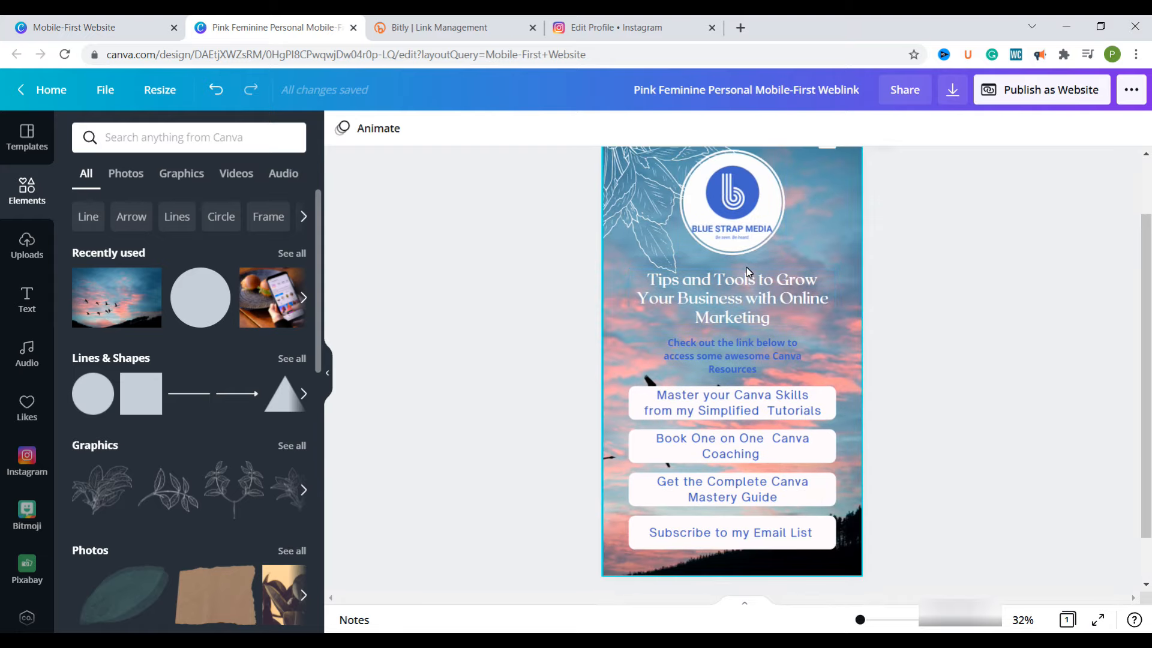
scroll(828, 215, up, 1)
Delete the white two-line menu icon from the upper-right corner of the page design
click(828, 215)
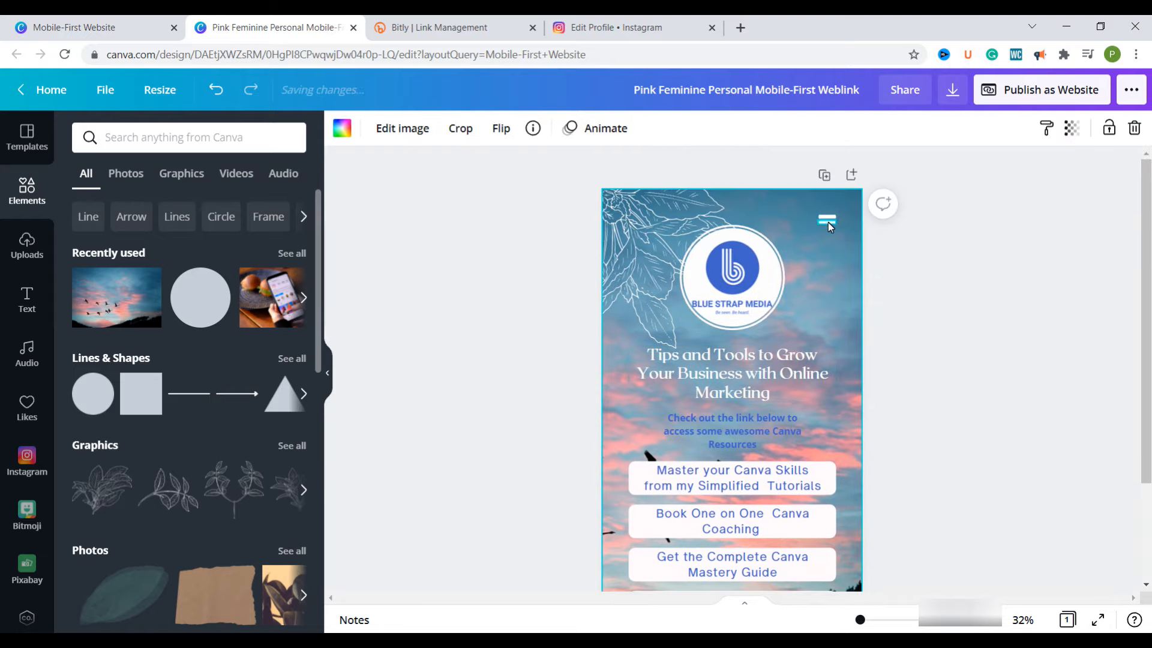
click(830, 216)
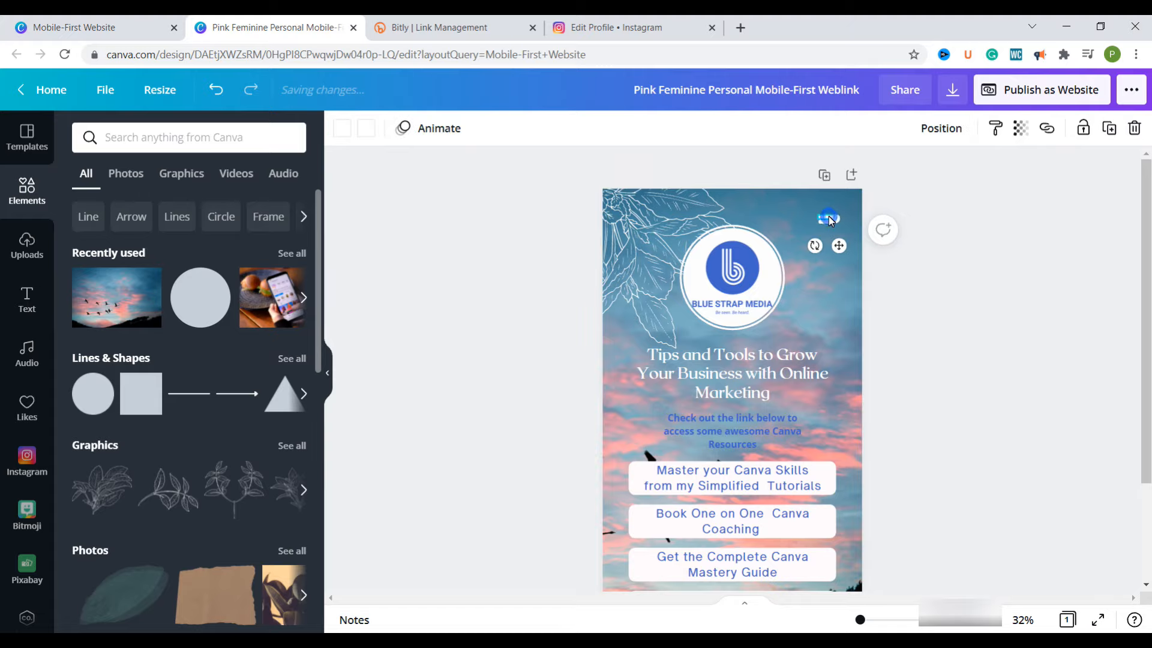
key(Delete)
click(828, 222)
key(Delete)
click(775, 300)
Group each of the four white button shapes with its text label
scroll(821, 349, down, 1)
scroll(824, 348, up, 1)
scroll(824, 348, down, 1)
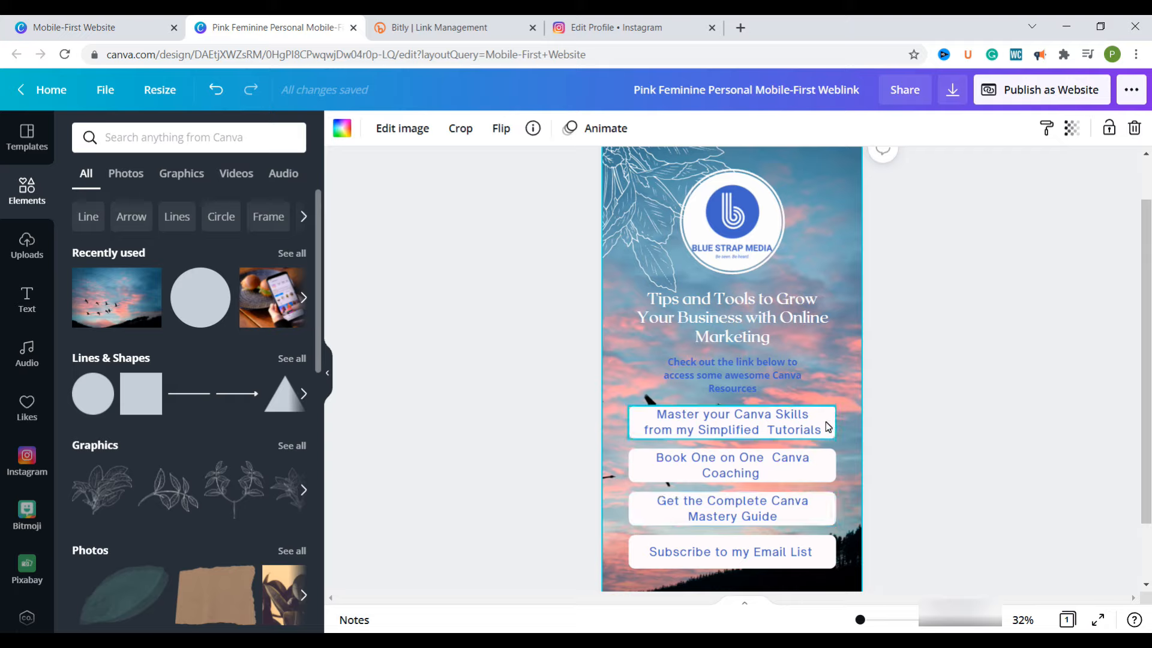
click(838, 442)
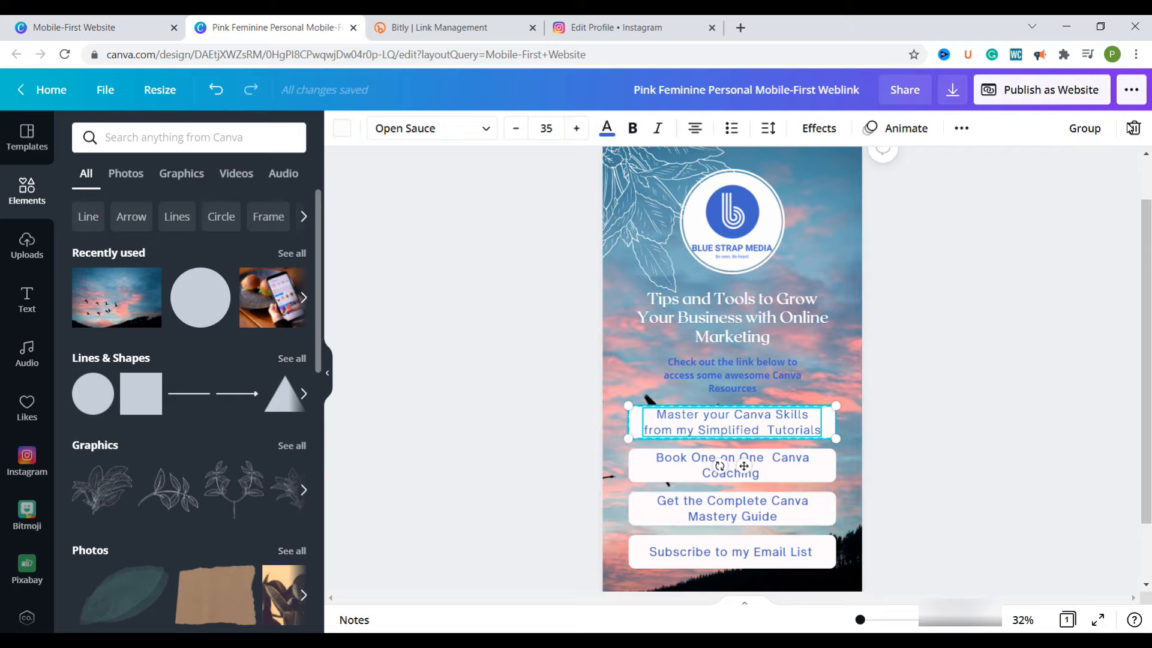
click(1083, 127)
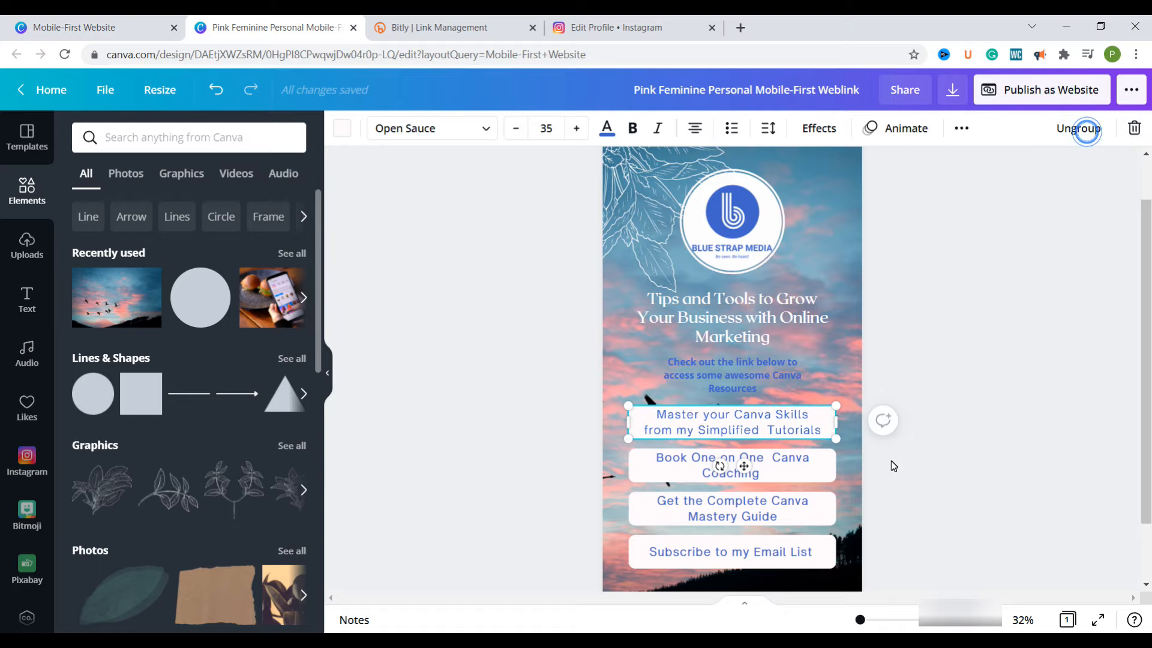
click(821, 452)
drag(814, 489, 836, 507)
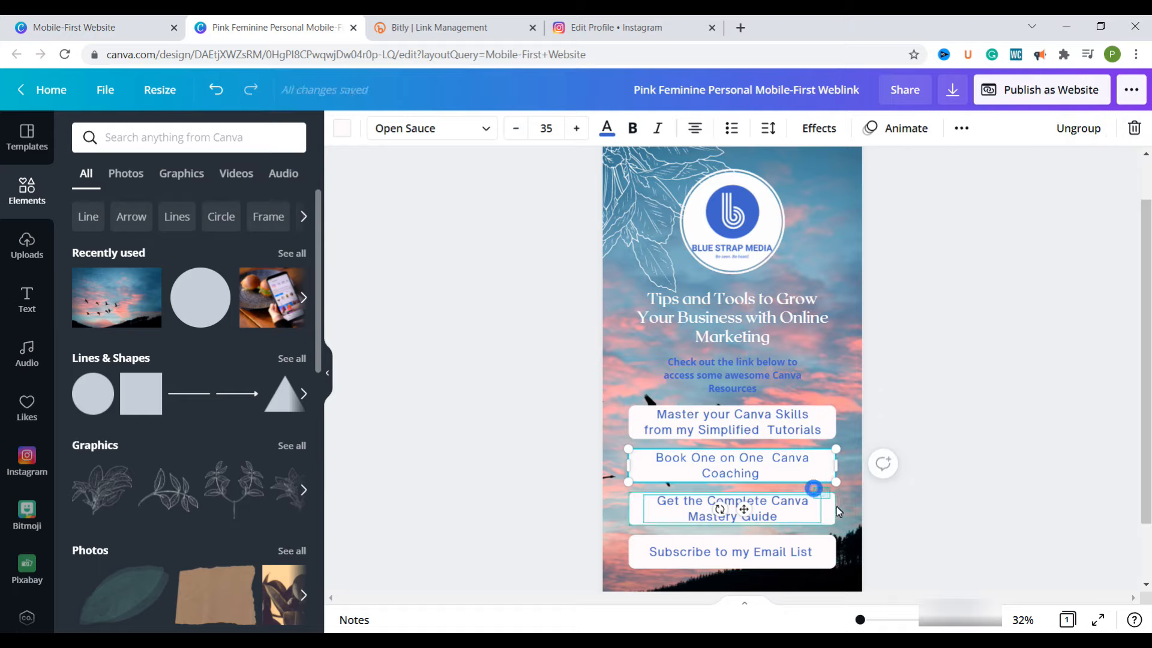
click(1077, 129)
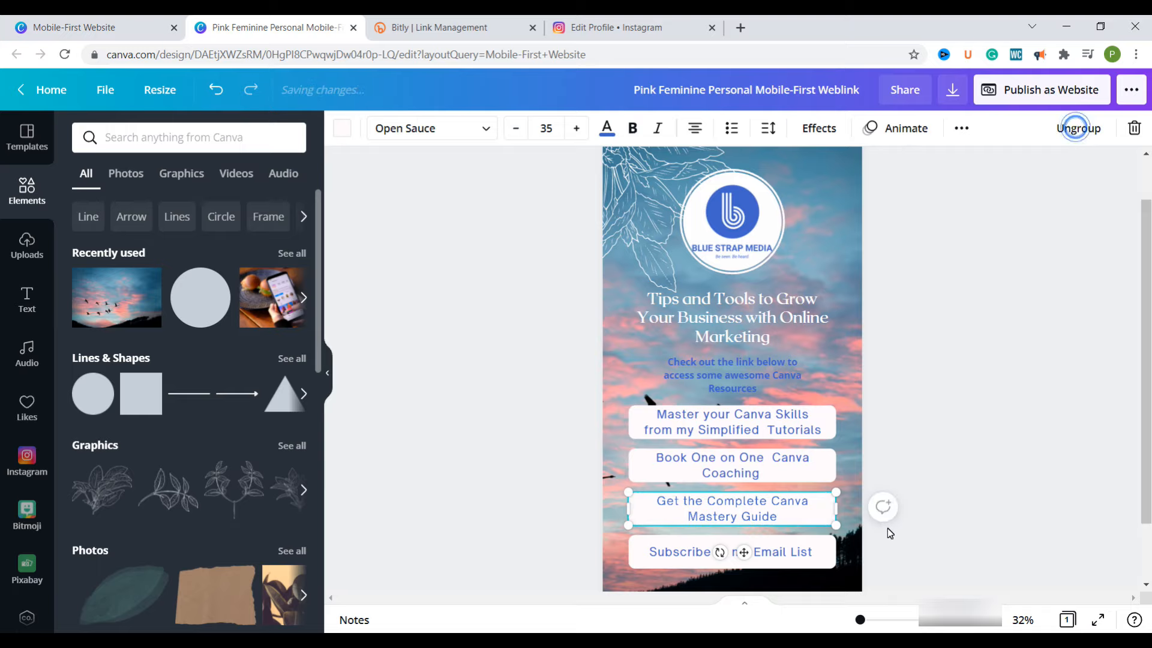
drag(833, 544, 845, 546)
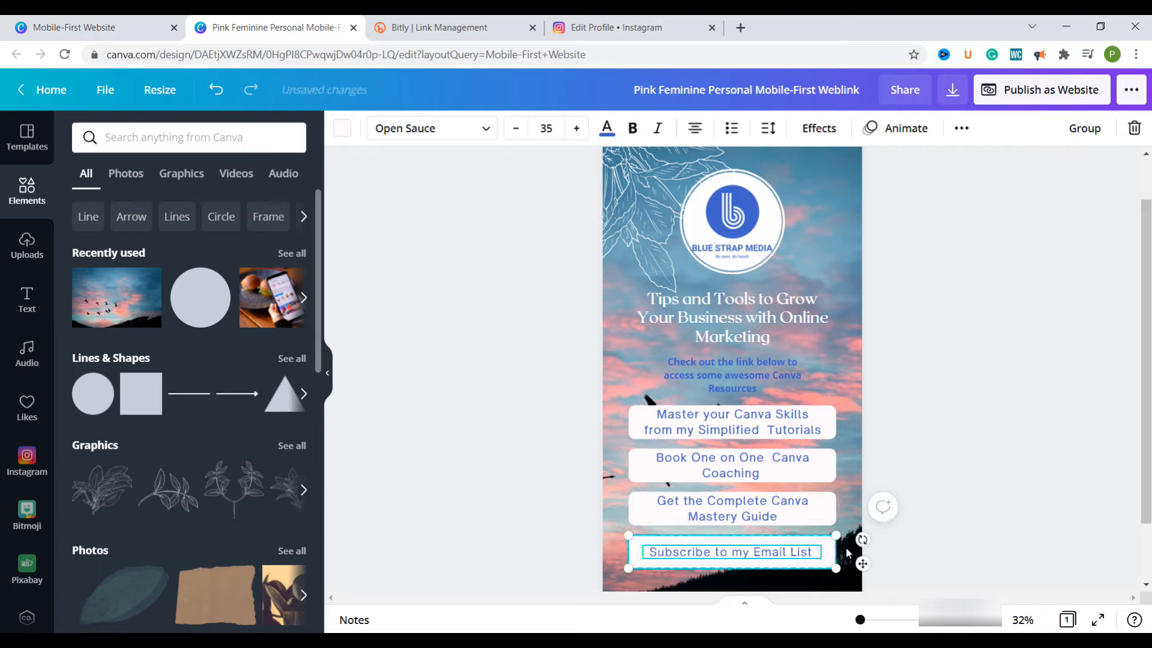
click(1093, 129)
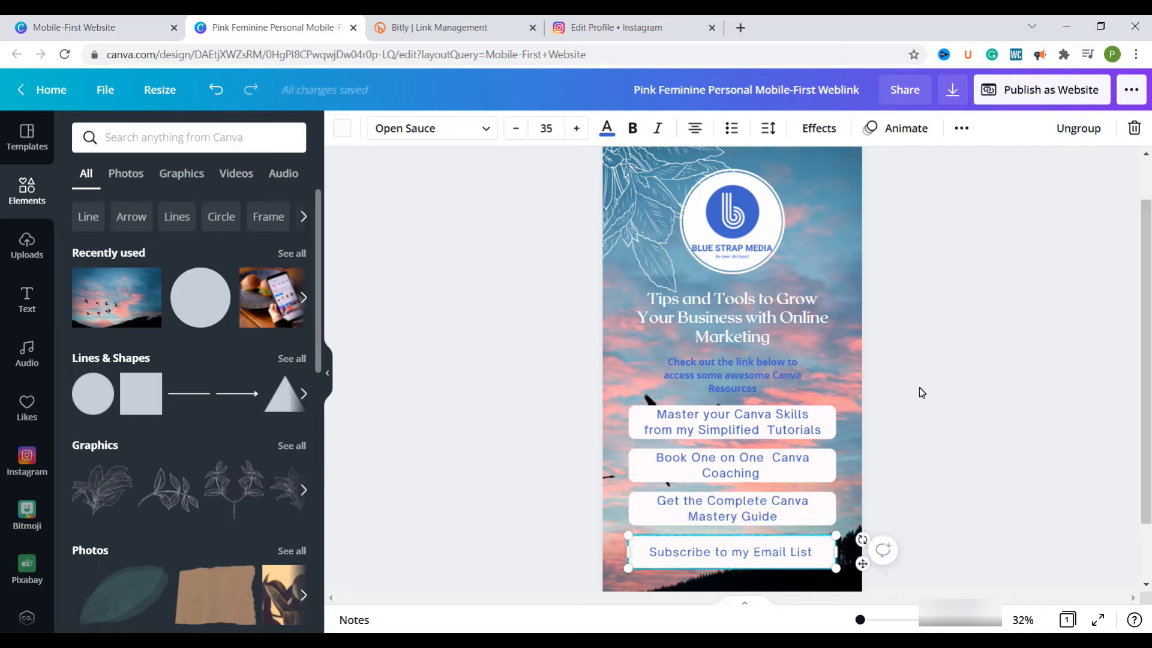
click(849, 384)
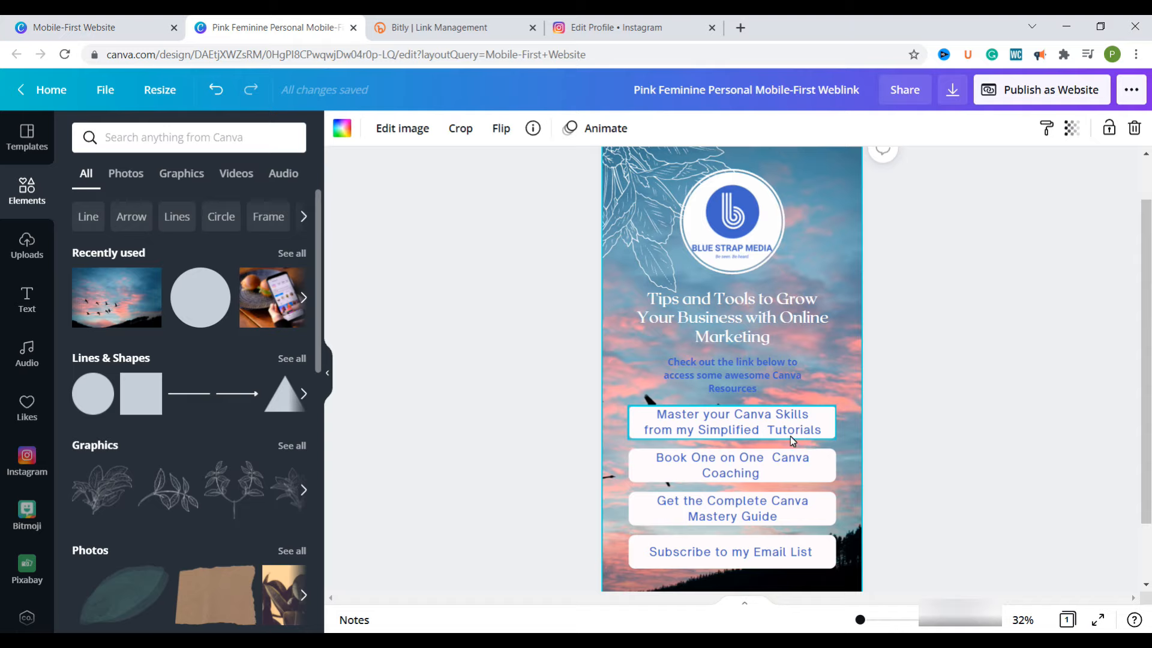
click(720, 427)
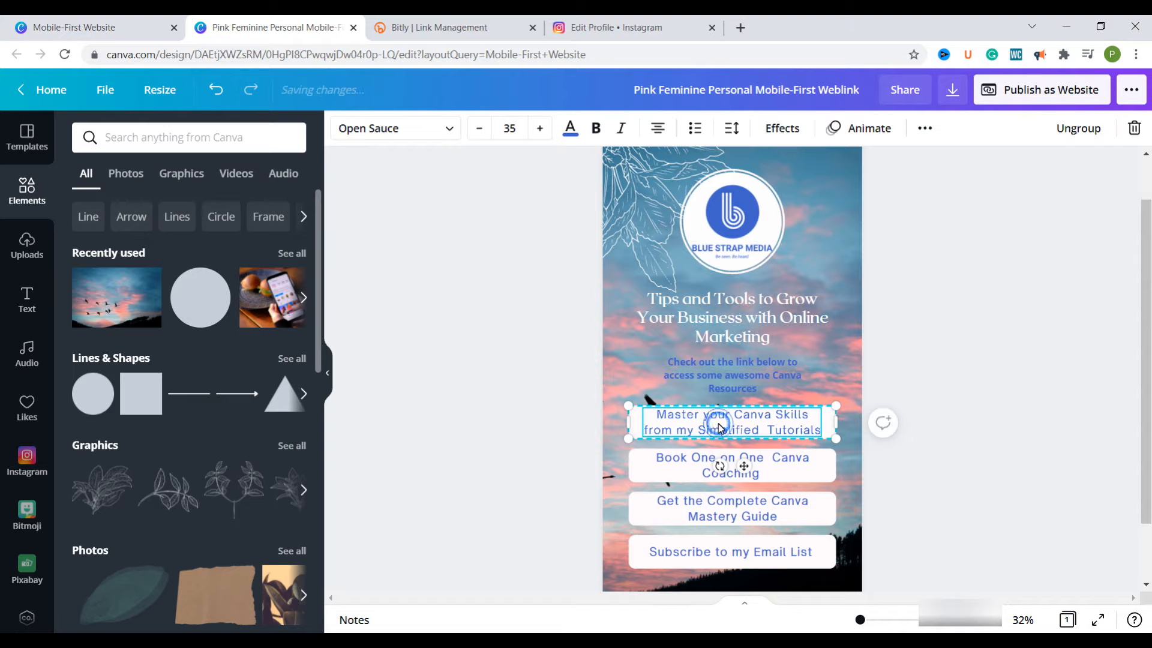
click(925, 130)
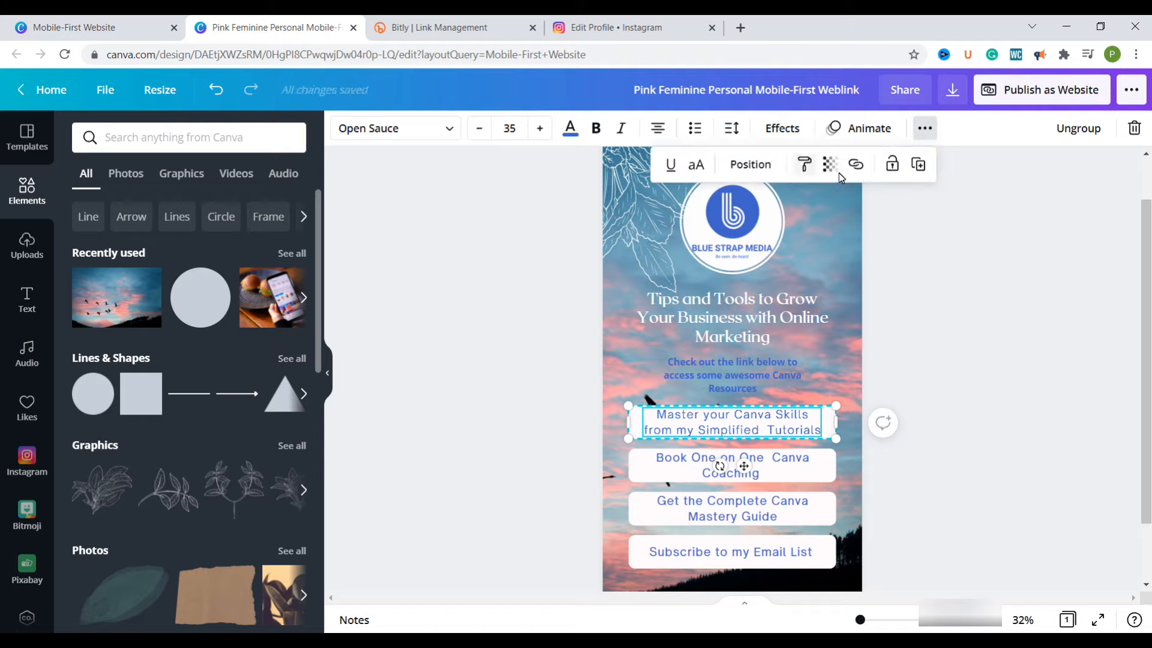
click(857, 168)
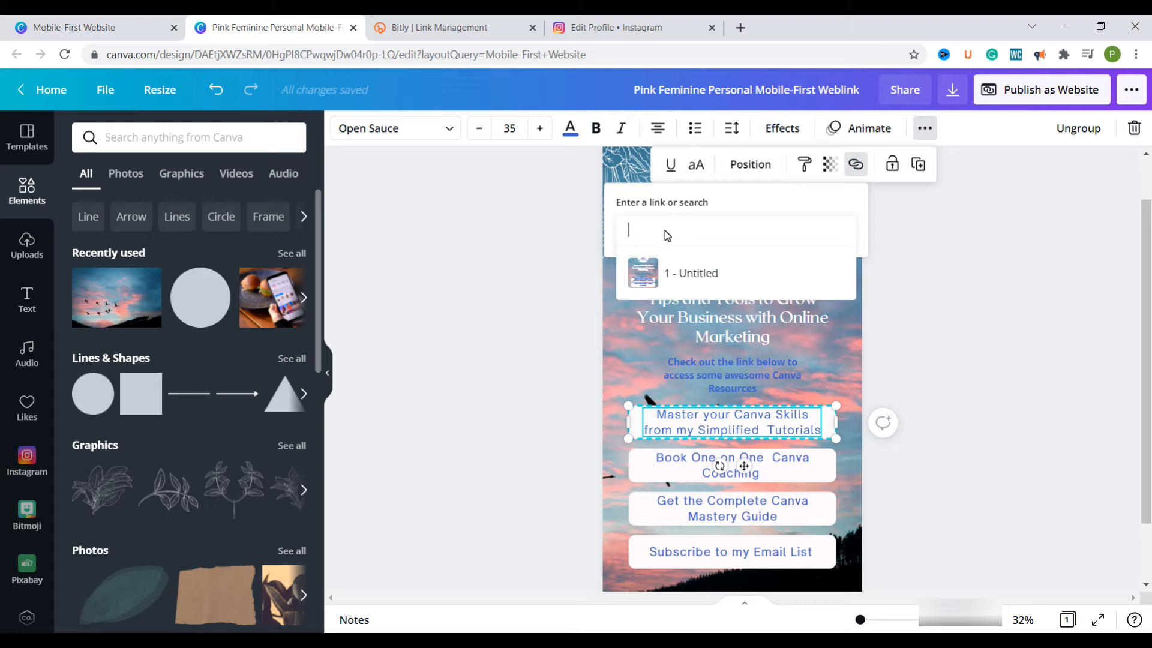
key(alt+Tab)
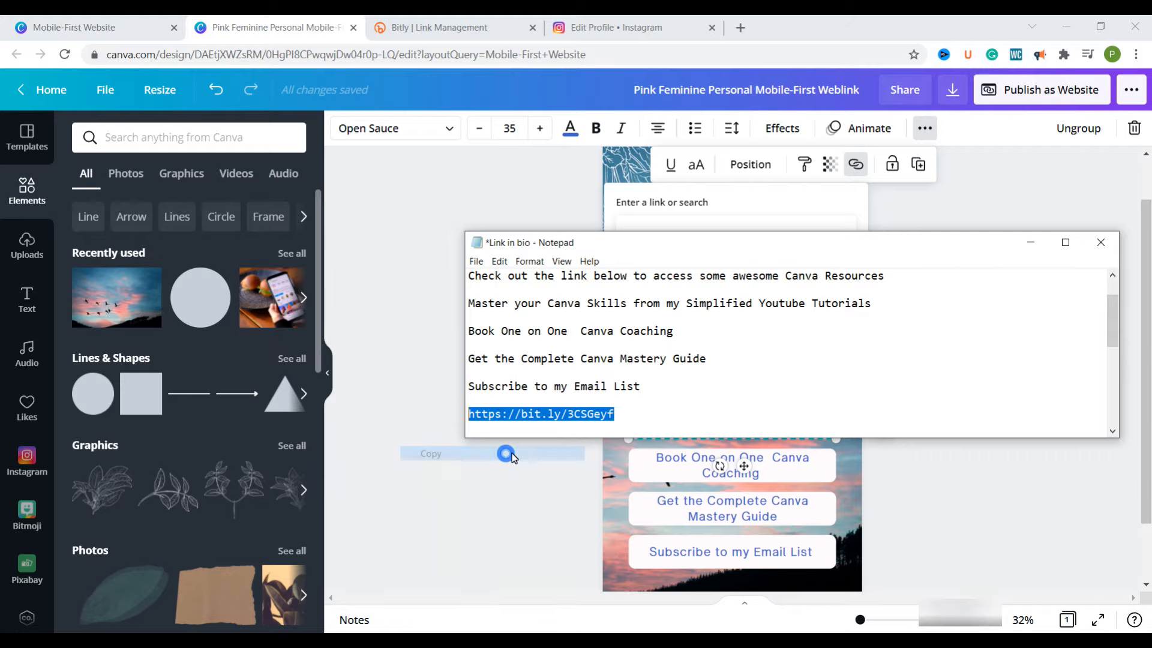
click(758, 206)
click(710, 238)
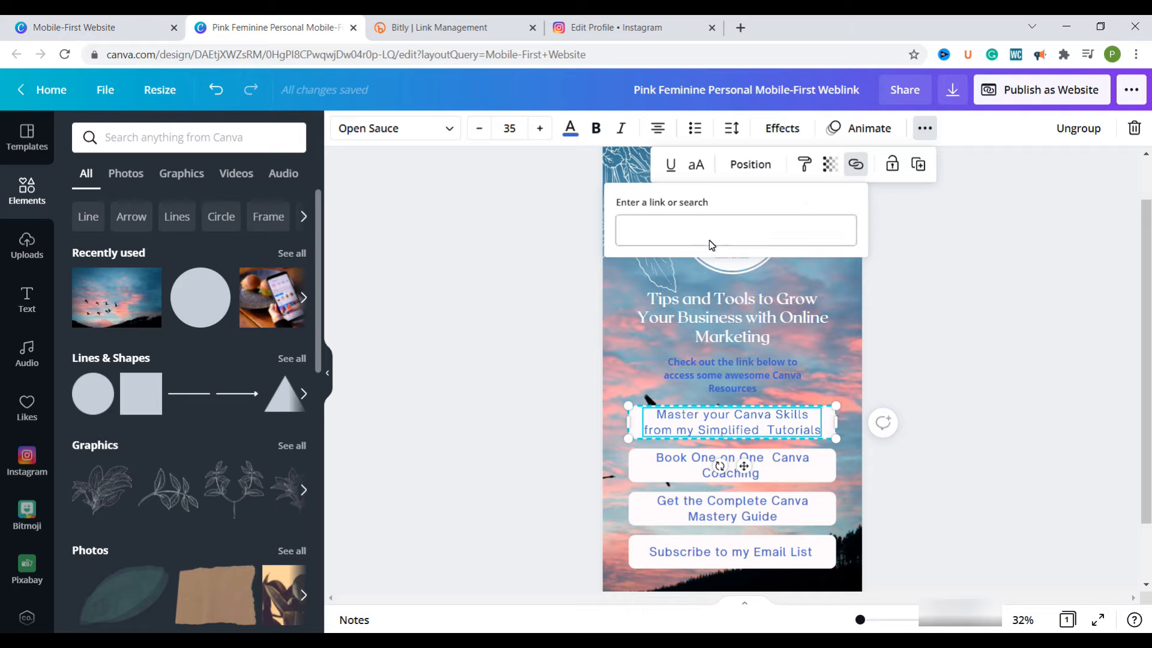
right_click(710, 238)
click(751, 355)
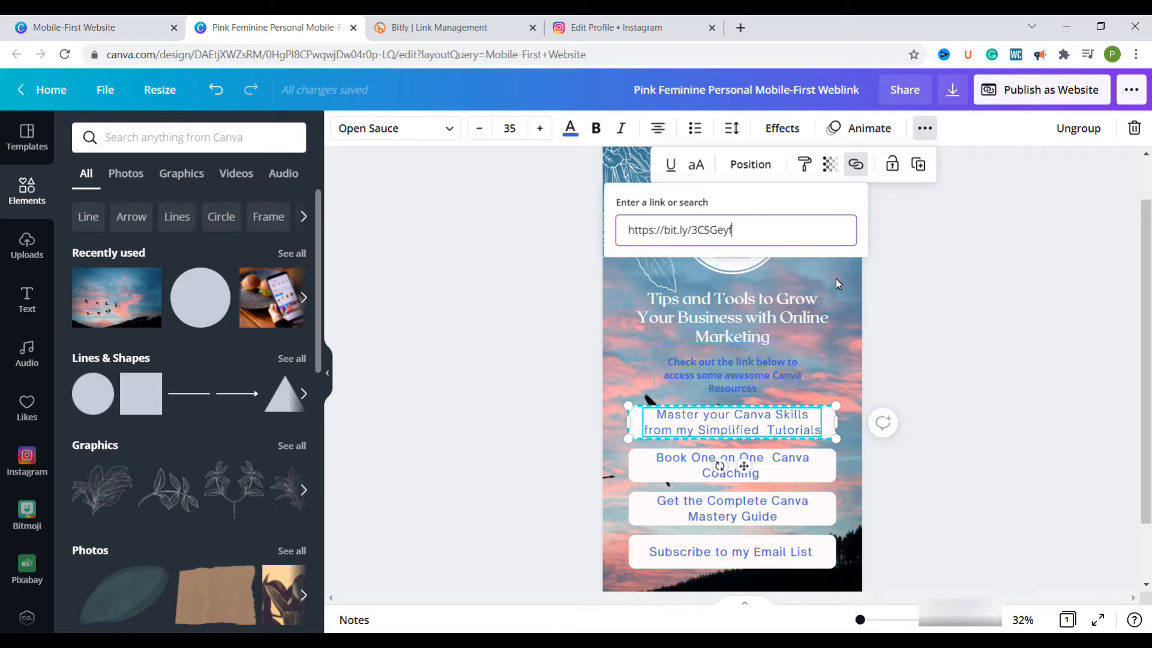
key(Return)
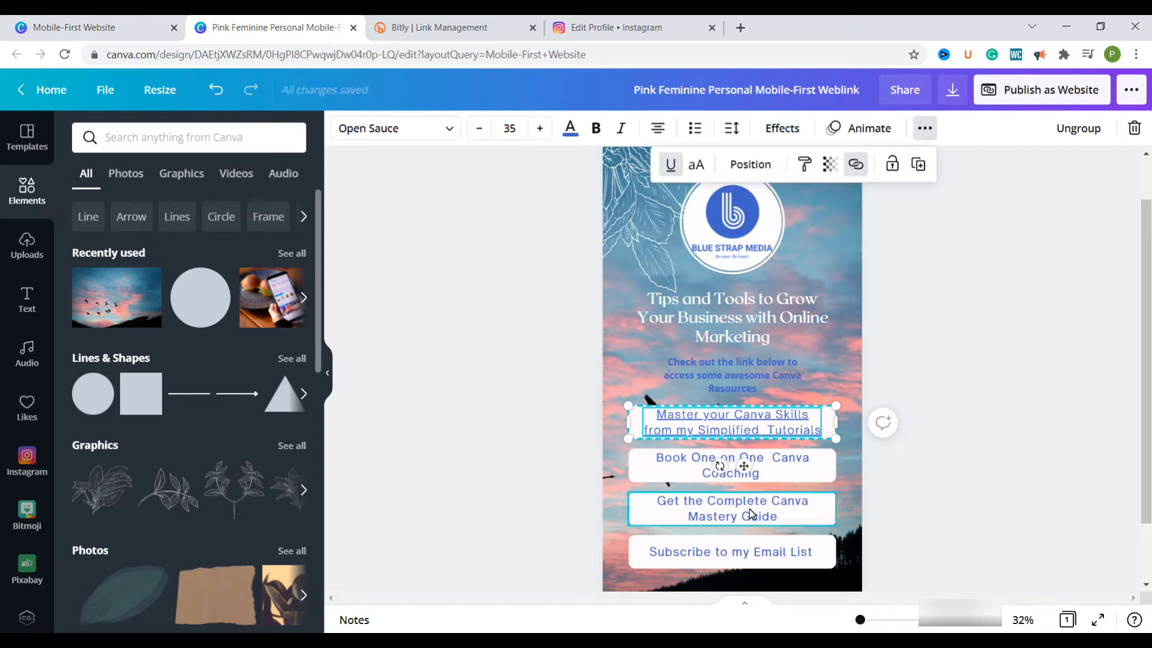
Add the same copied bit.ly address as the link on the "Get the Complete Canva Mastery Guide" label
click(750, 509)
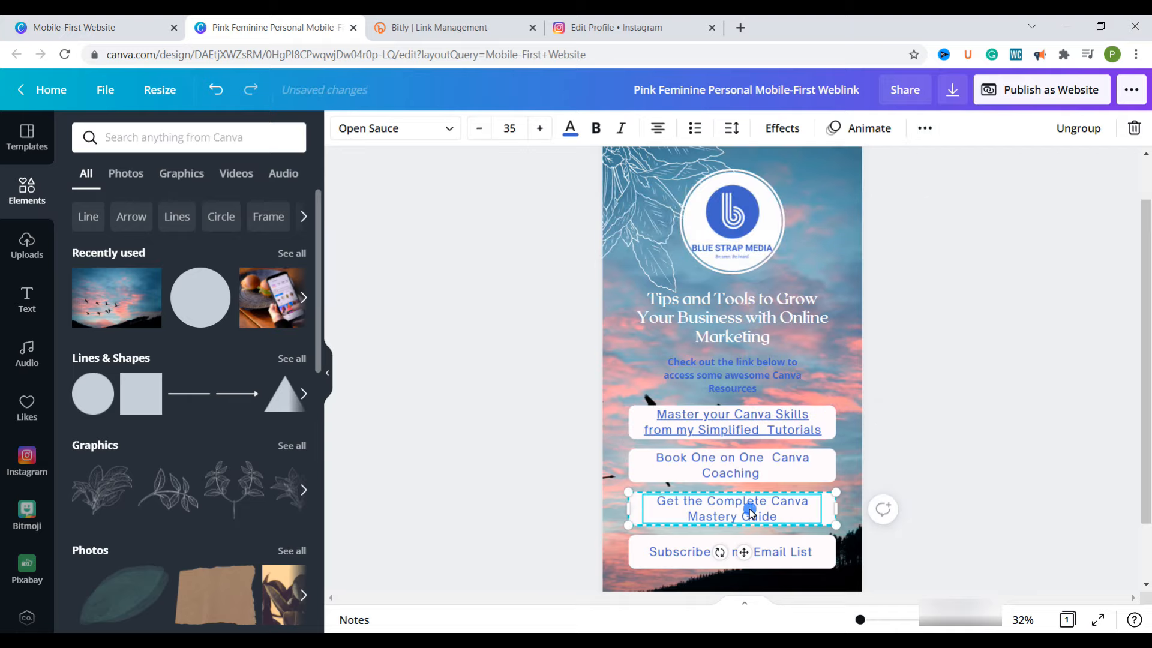
click(927, 131)
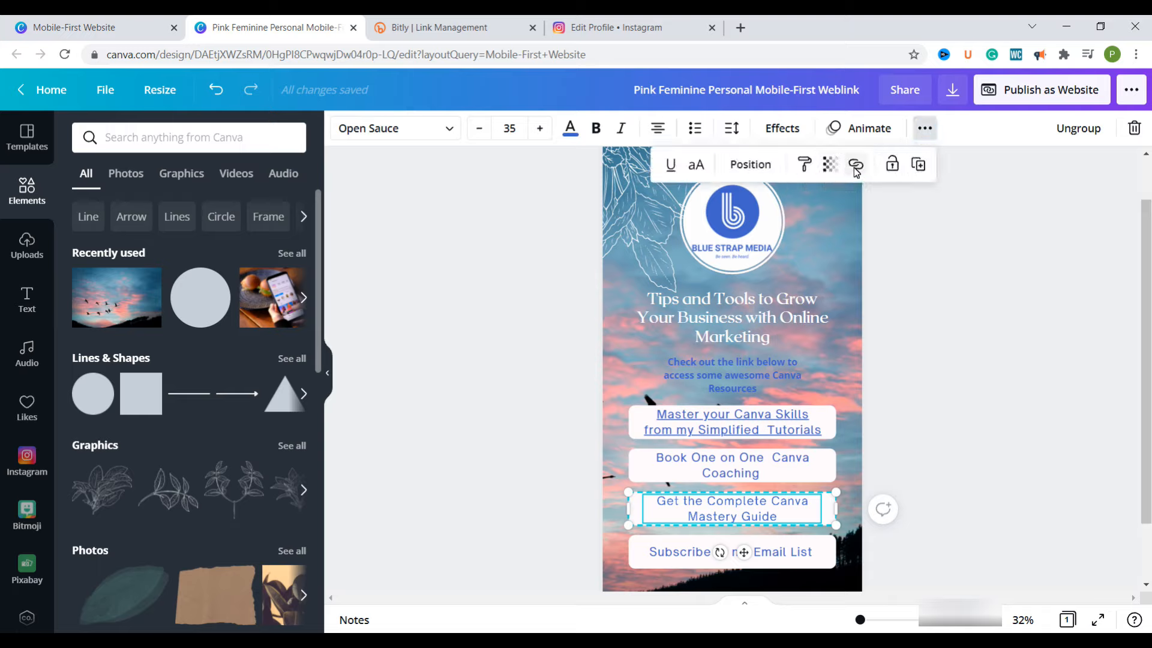
click(856, 166)
right_click(762, 226)
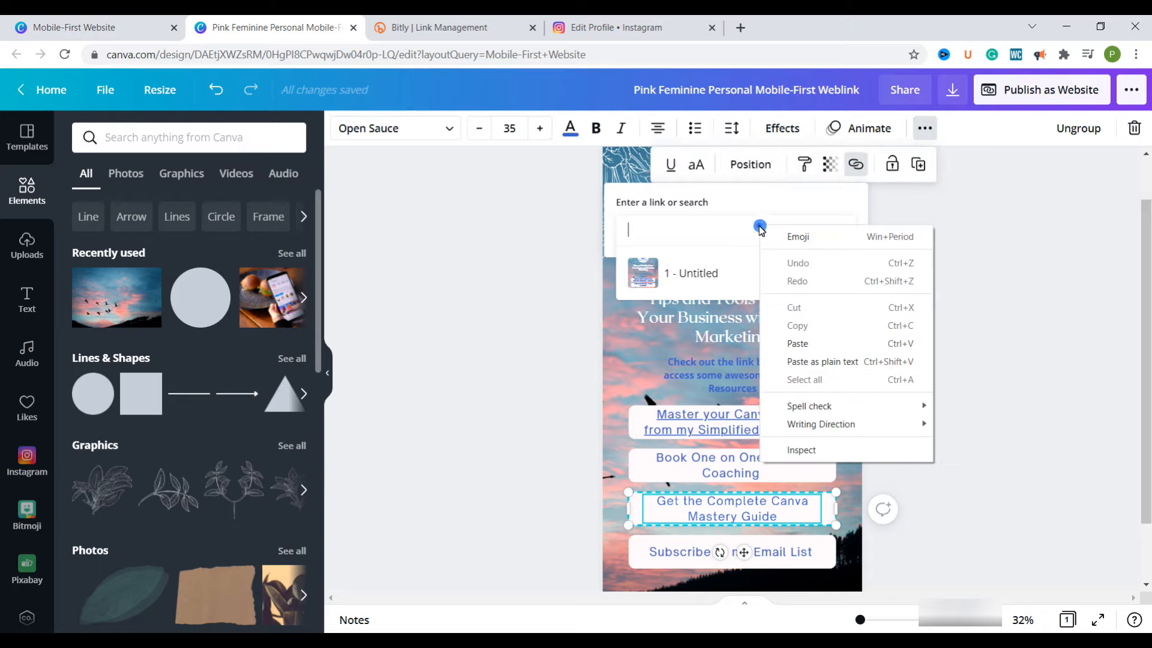
click(807, 339)
click(827, 298)
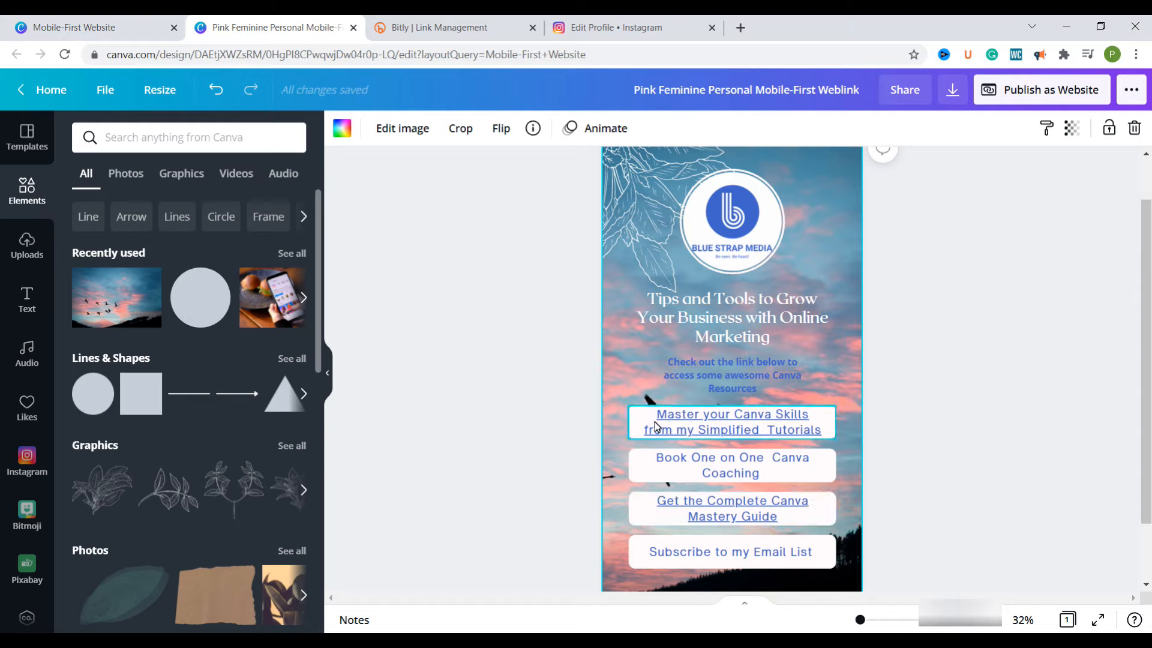
Remove the underline from the two linked button labels, Canva Skills tutorials and Canva Mastery Guide
click(737, 419)
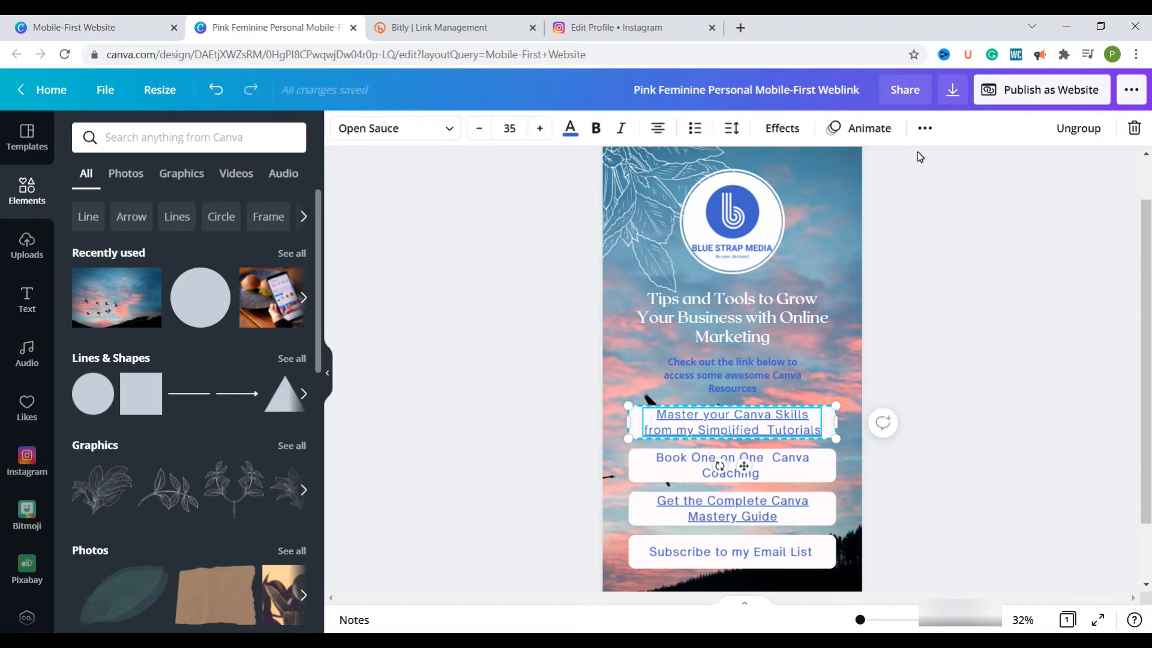
click(924, 134)
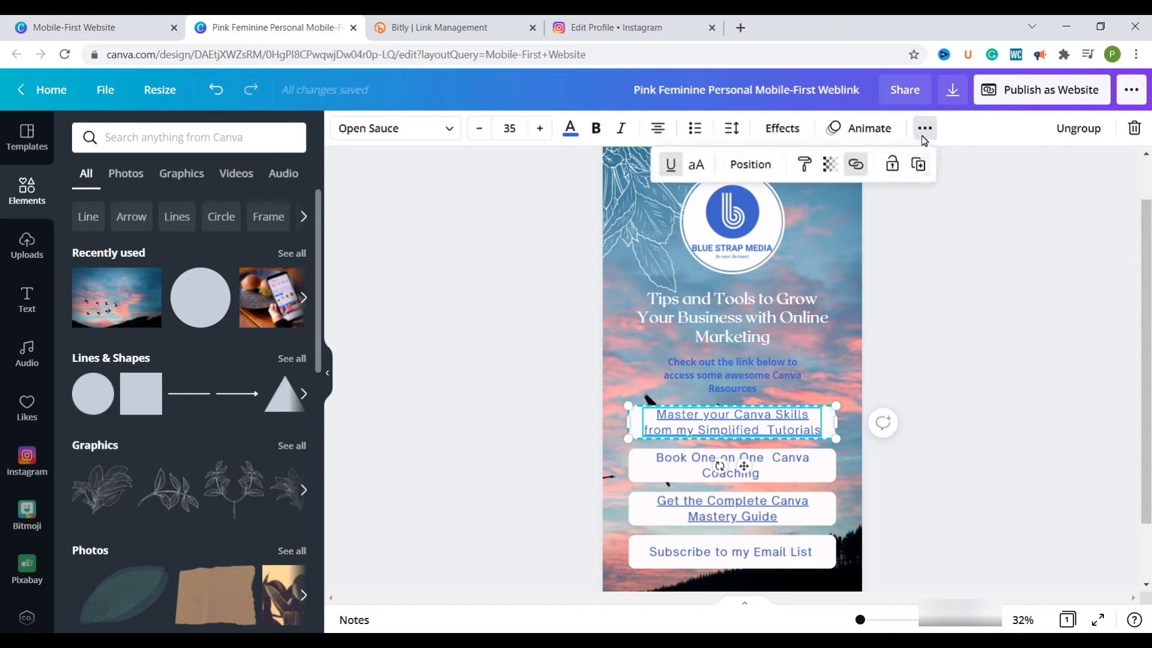
click(673, 167)
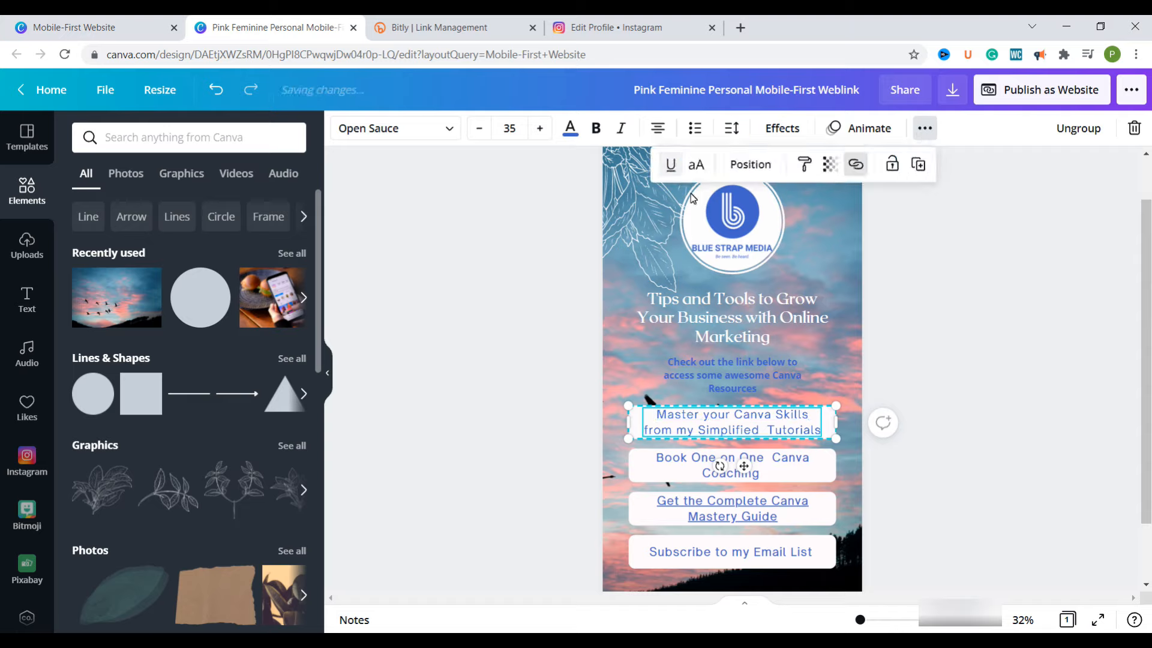
click(769, 517)
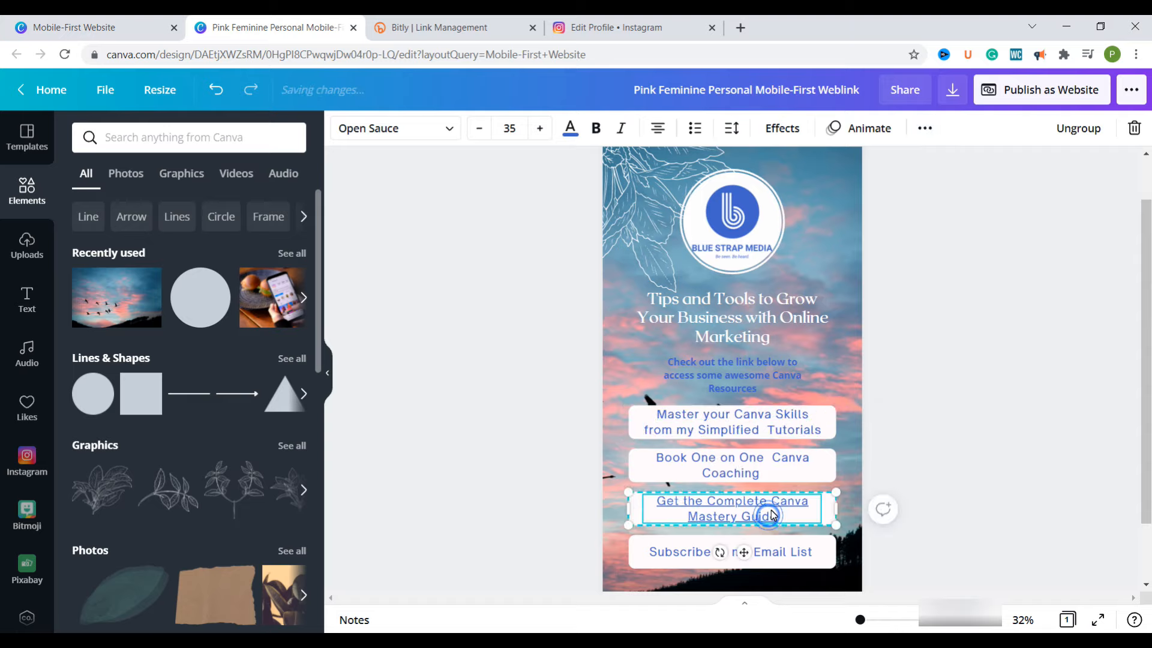
click(924, 129)
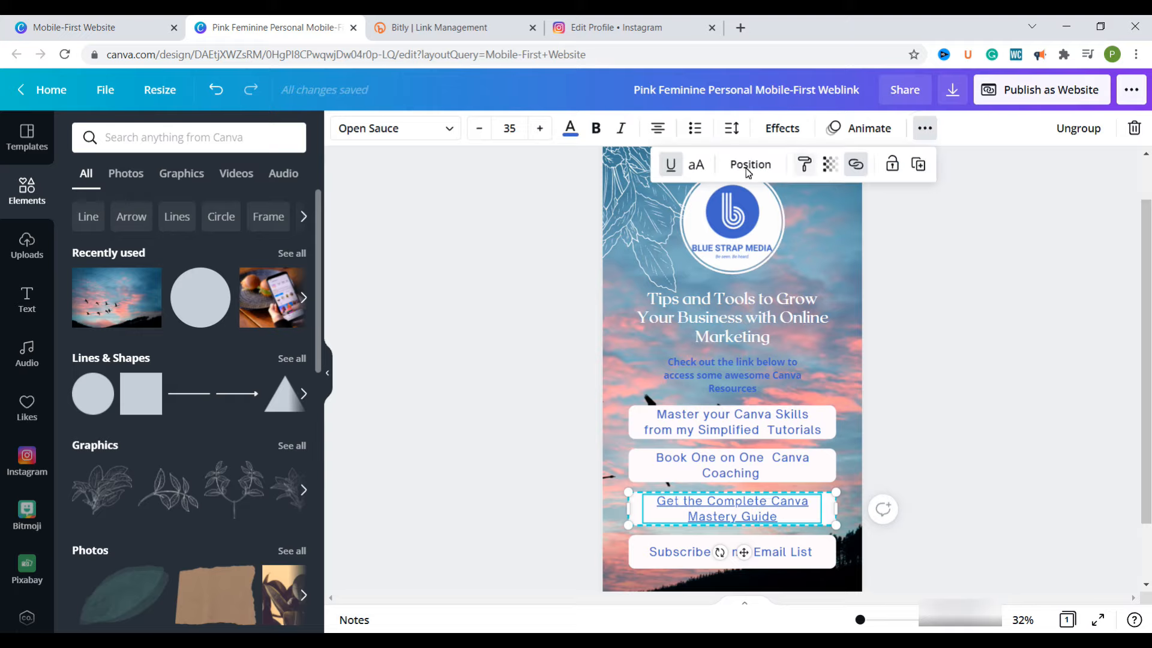
click(672, 167)
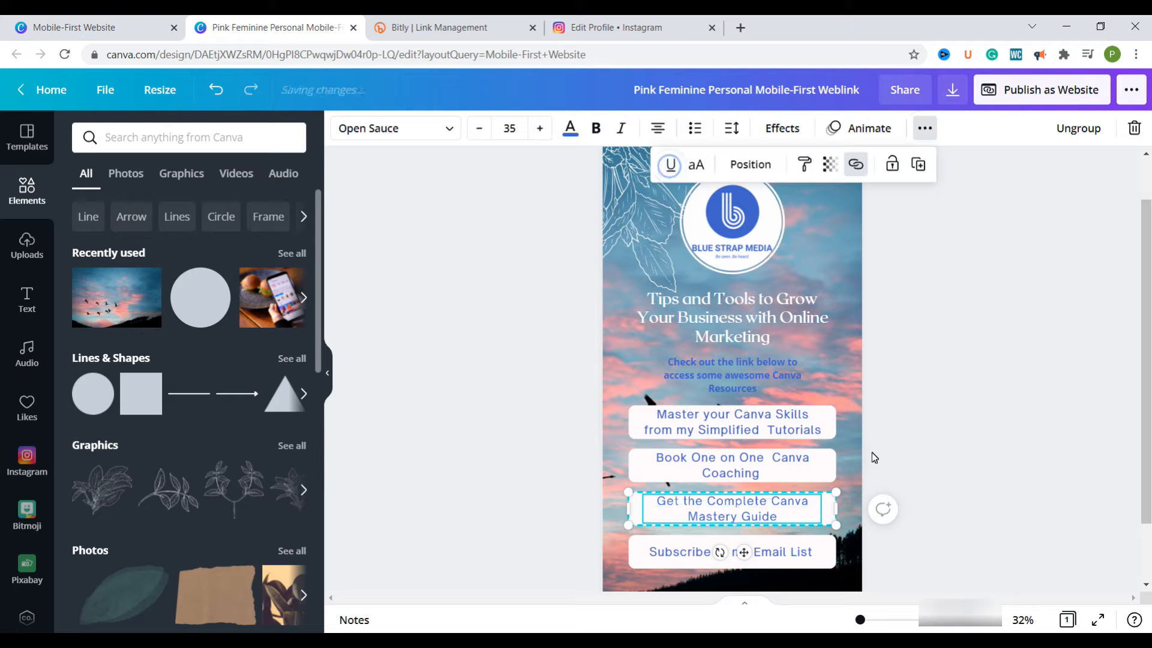
click(835, 379)
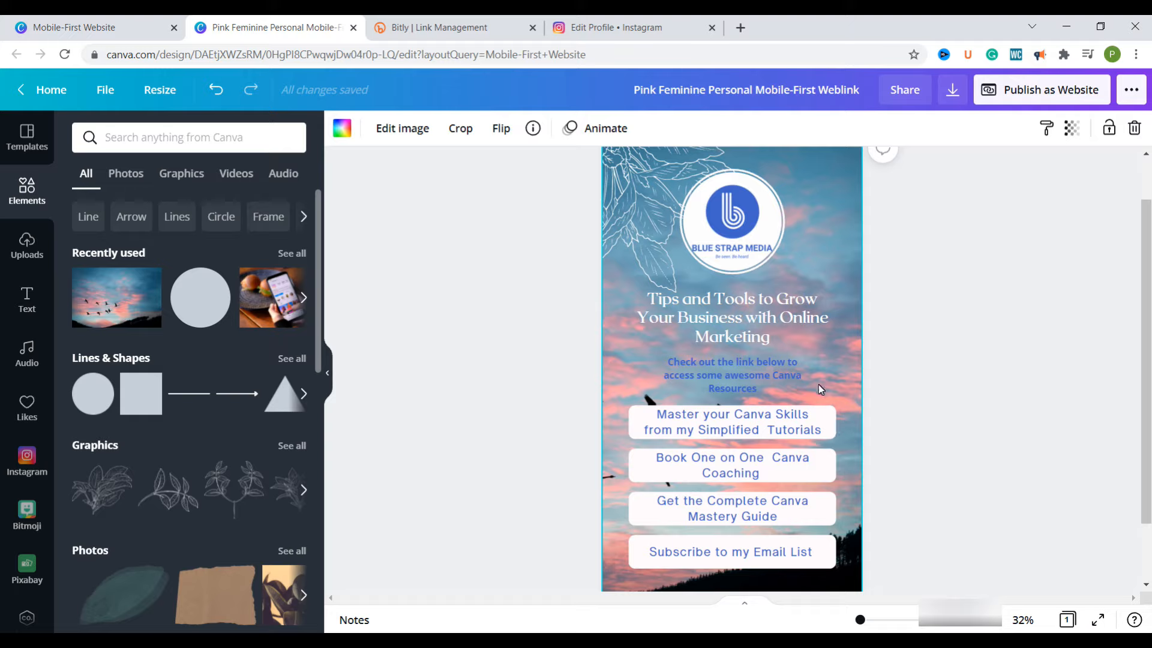
Rename the design as "Bluestrap media Mobile-First Weblink" by replacing the words "Pink Feminine Personal" in its title
drag(634, 90, 760, 88)
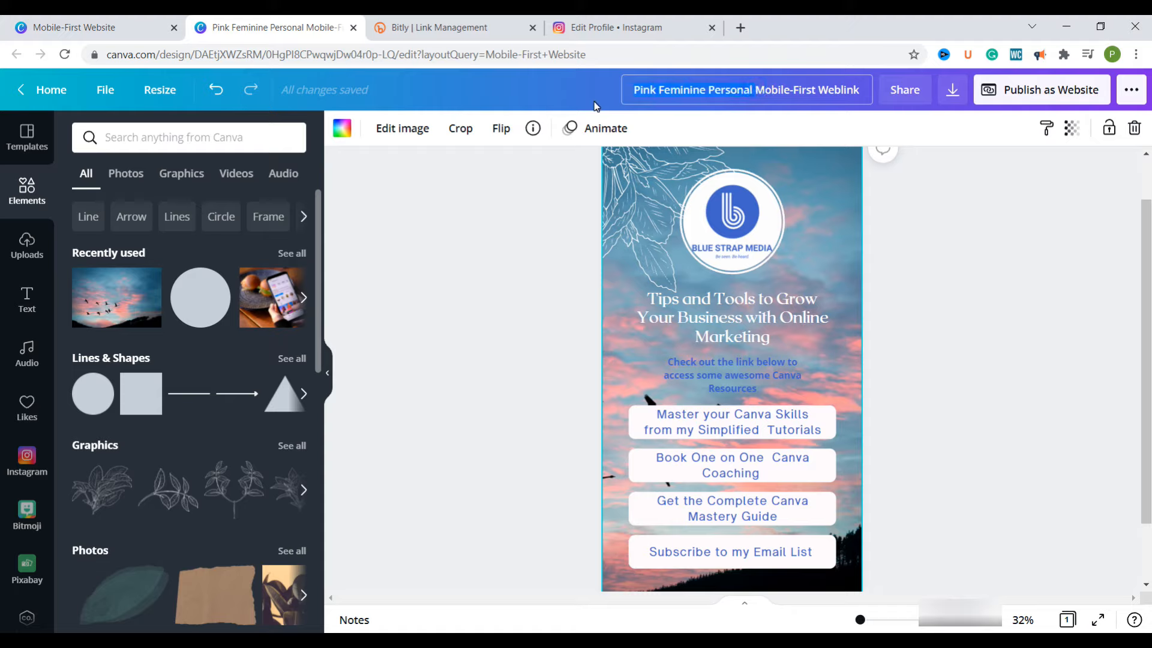
text(Bluestrap media)
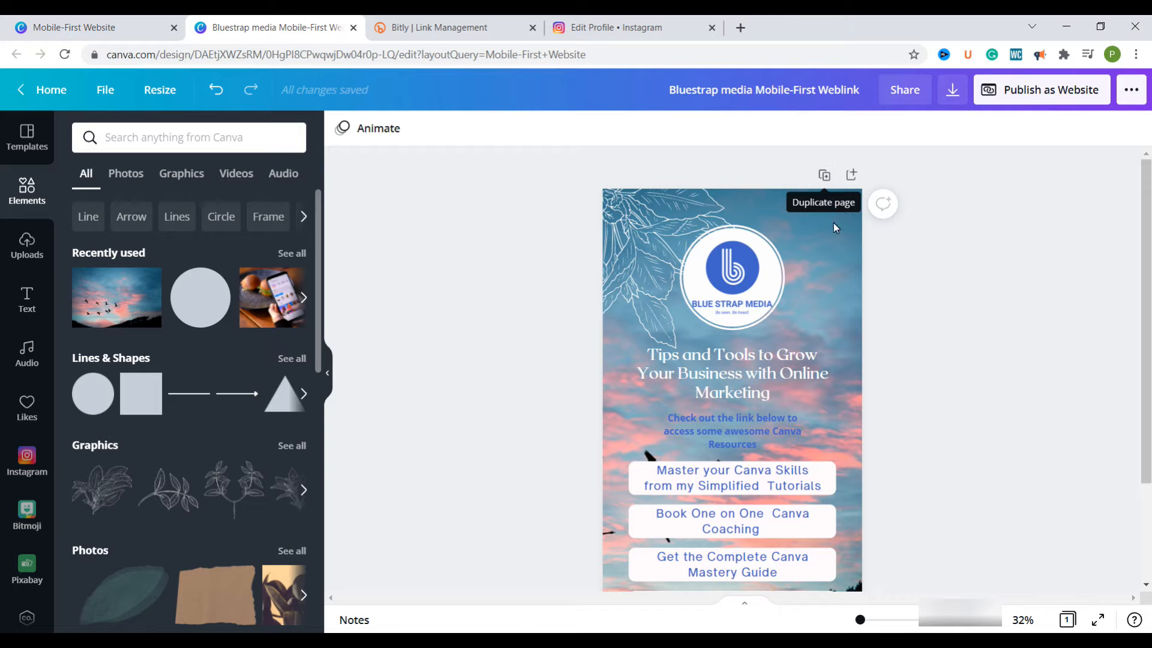
Duplicate the link-in-bio page to add a second page to the design
click(826, 175)
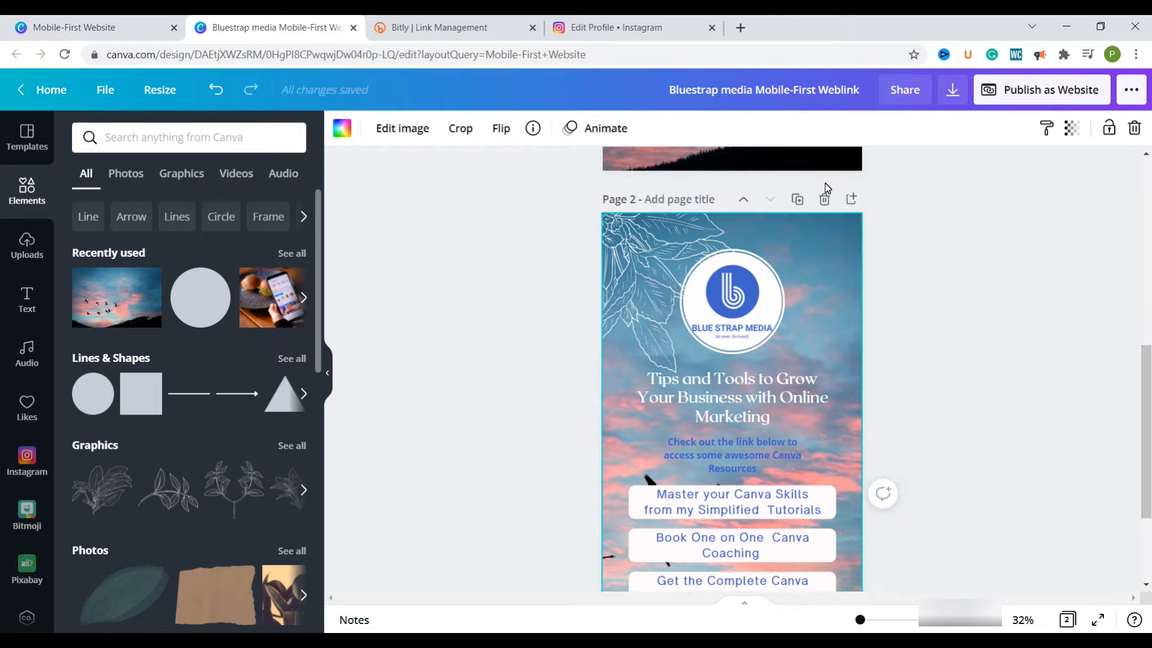
scroll(825, 318, up, 4)
scroll(825, 333, down, 4)
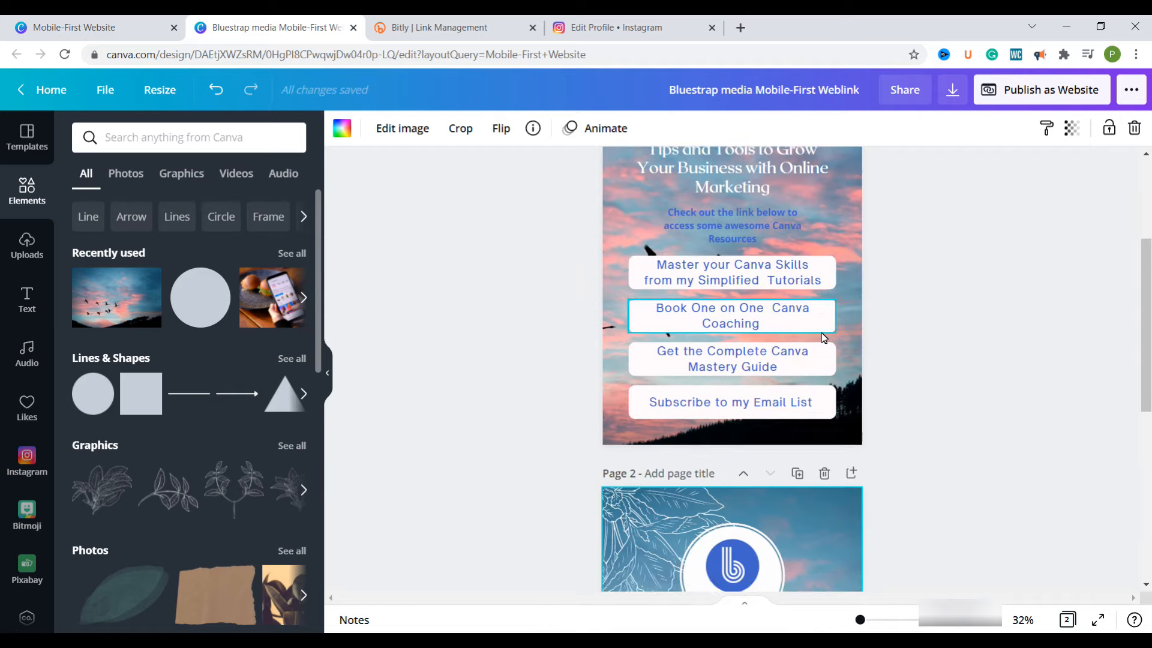
scroll(829, 335, up, 5)
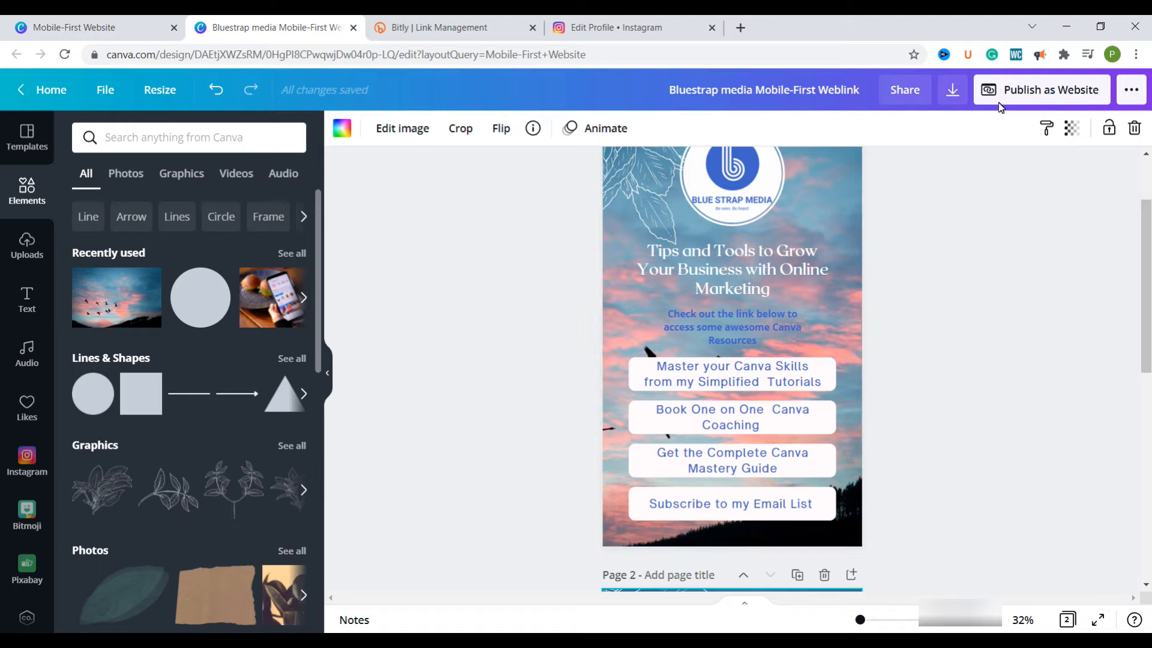
Publish the design as a website with the Scrolling web style and look through the opened site
click(1054, 99)
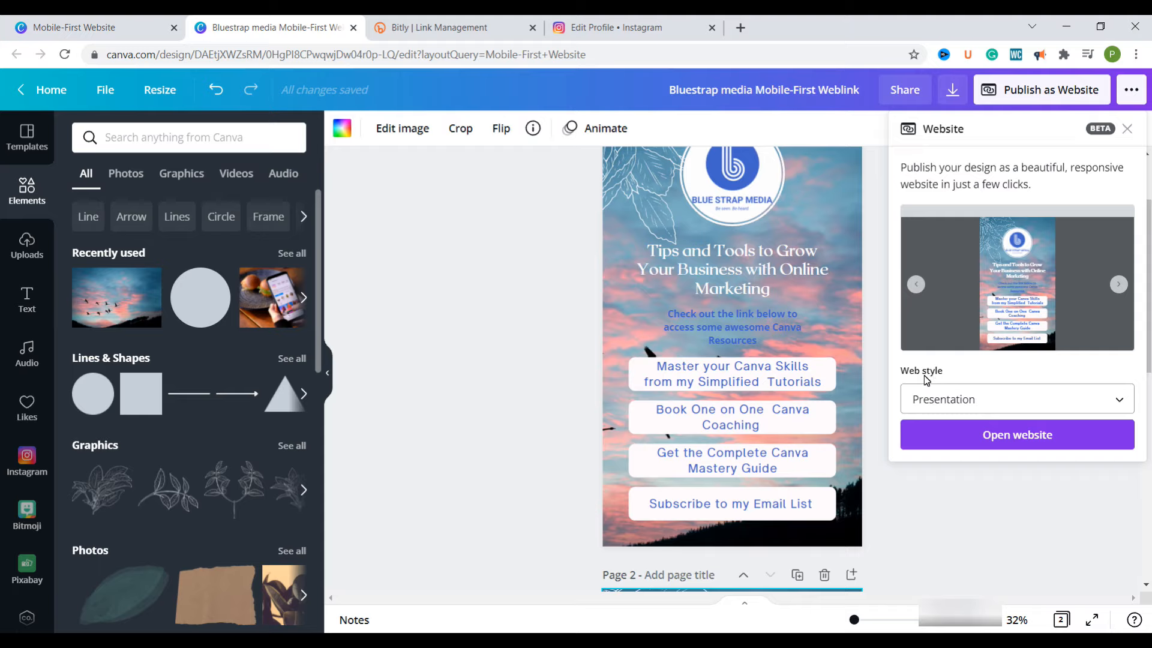
click(1120, 402)
click(950, 450)
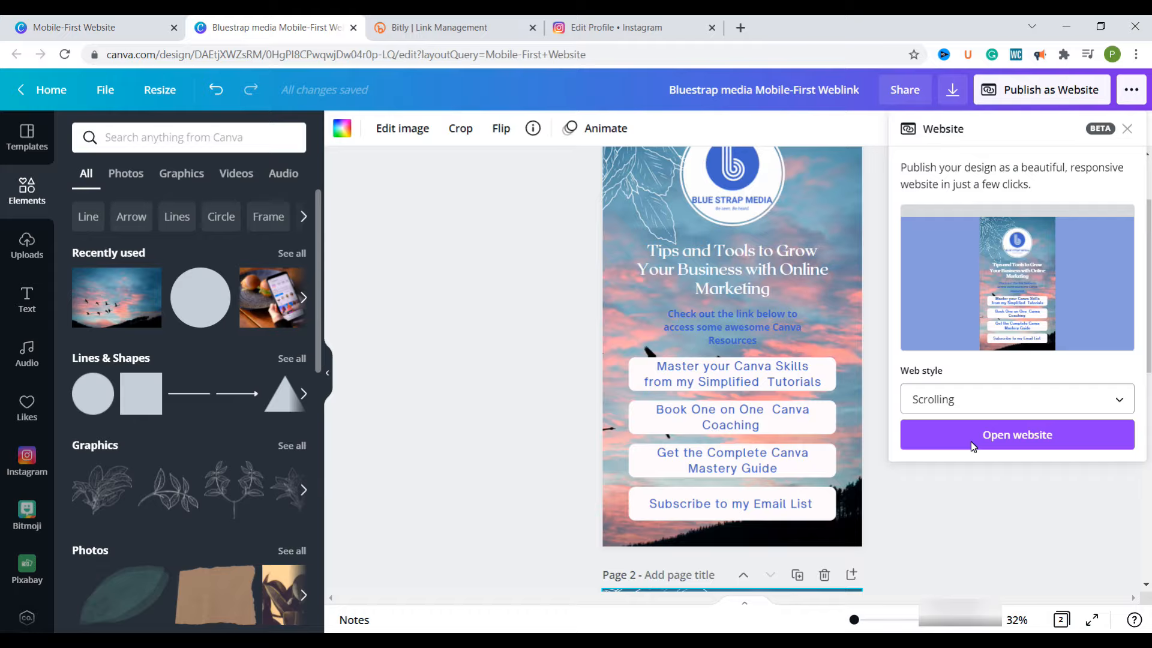
click(973, 441)
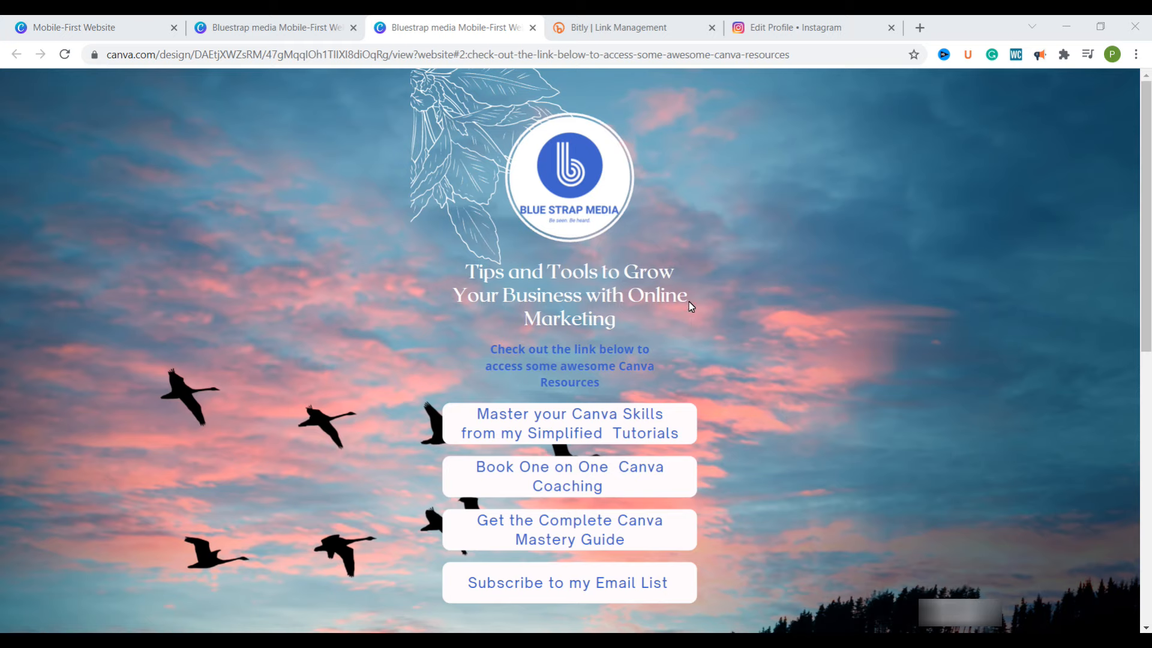
scroll(687, 297, down, 6)
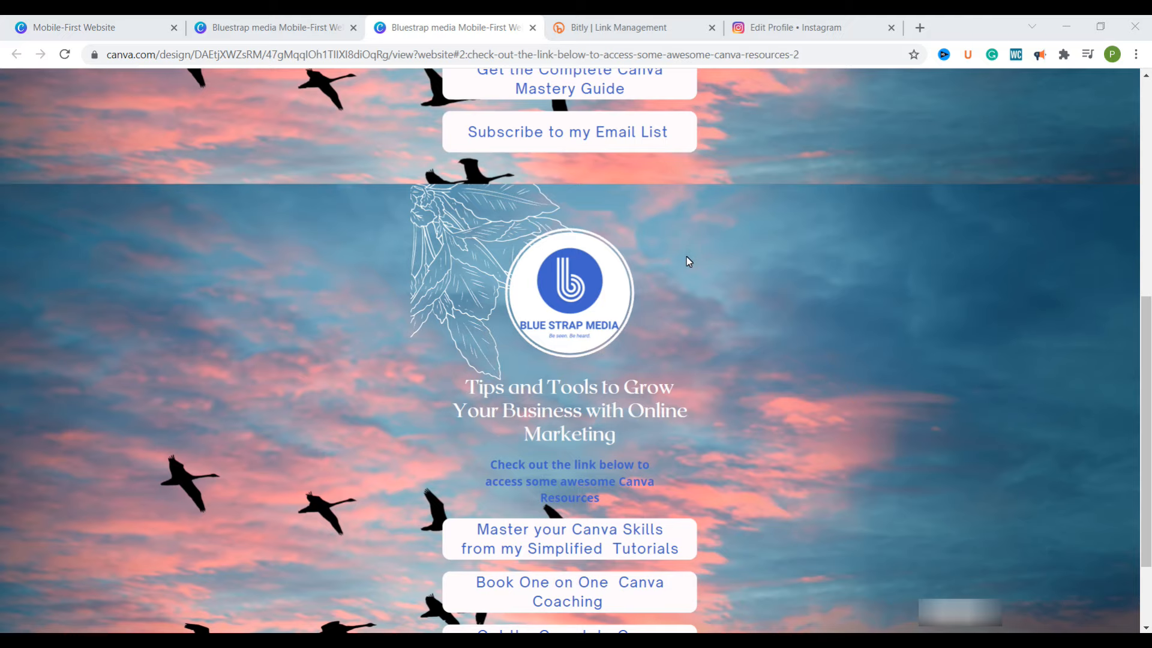
scroll(686, 251, up, 3)
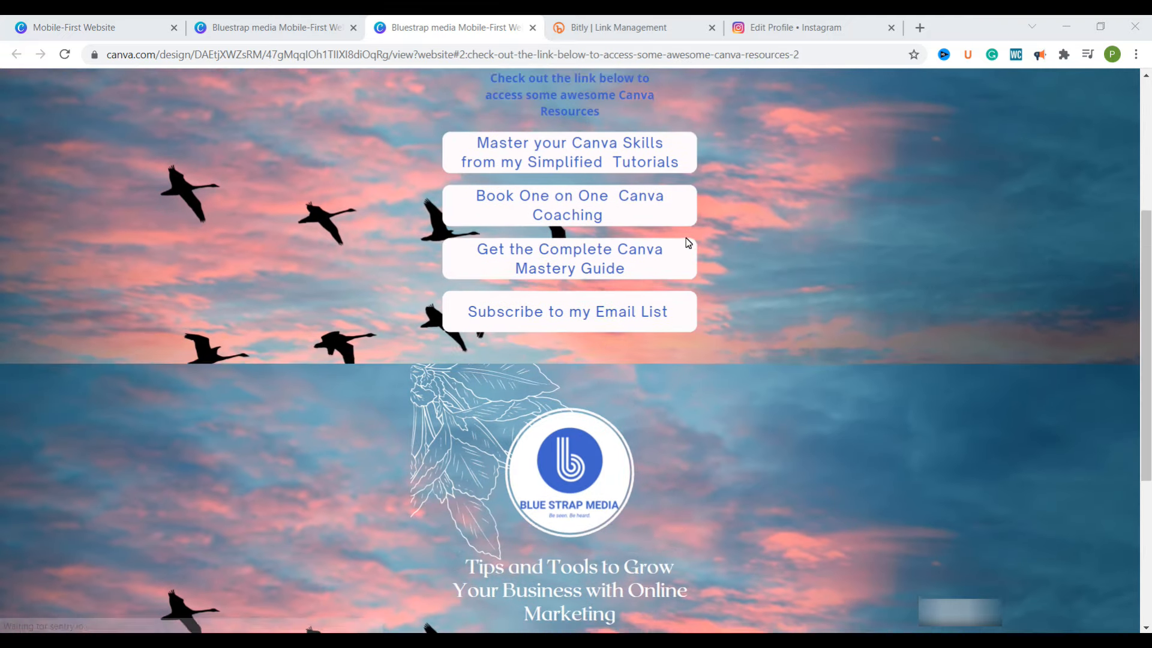
scroll(695, 437, up, 4)
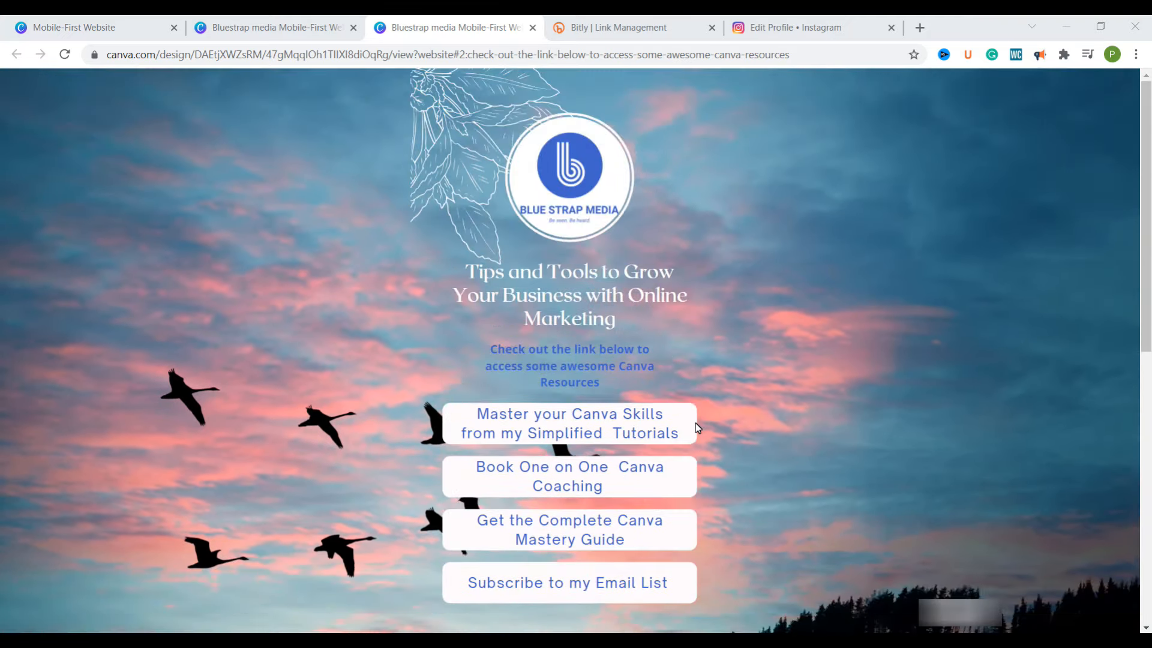
Return to the design editor and delete the duplicated page 2
click(251, 32)
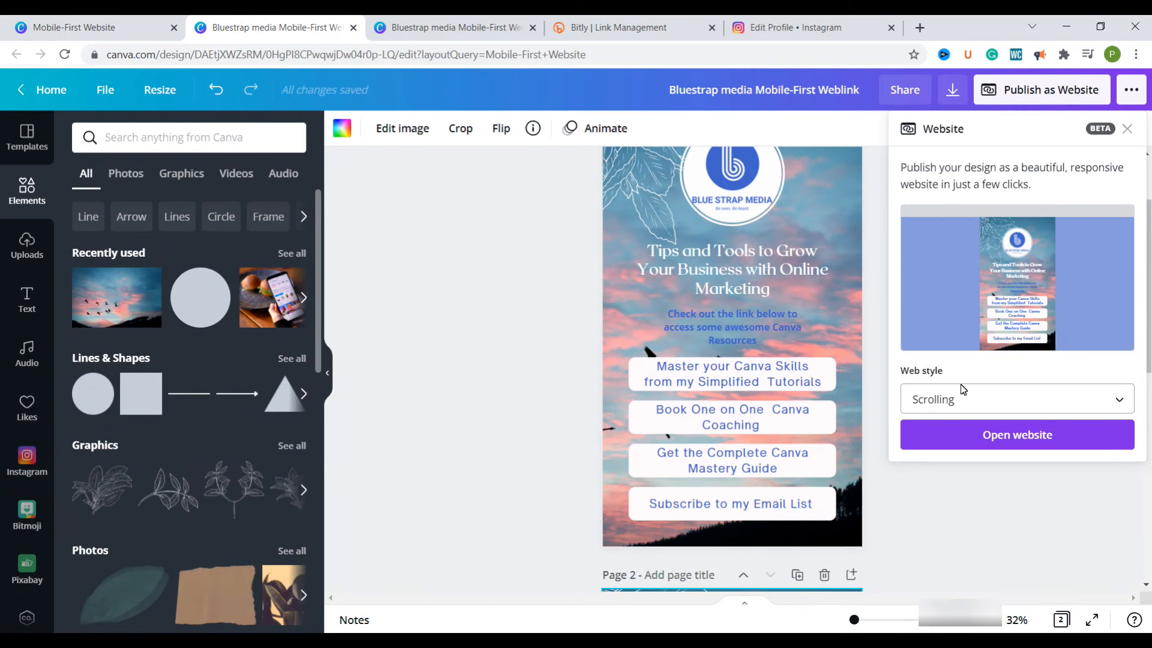
click(833, 327)
scroll(833, 322, down, 5)
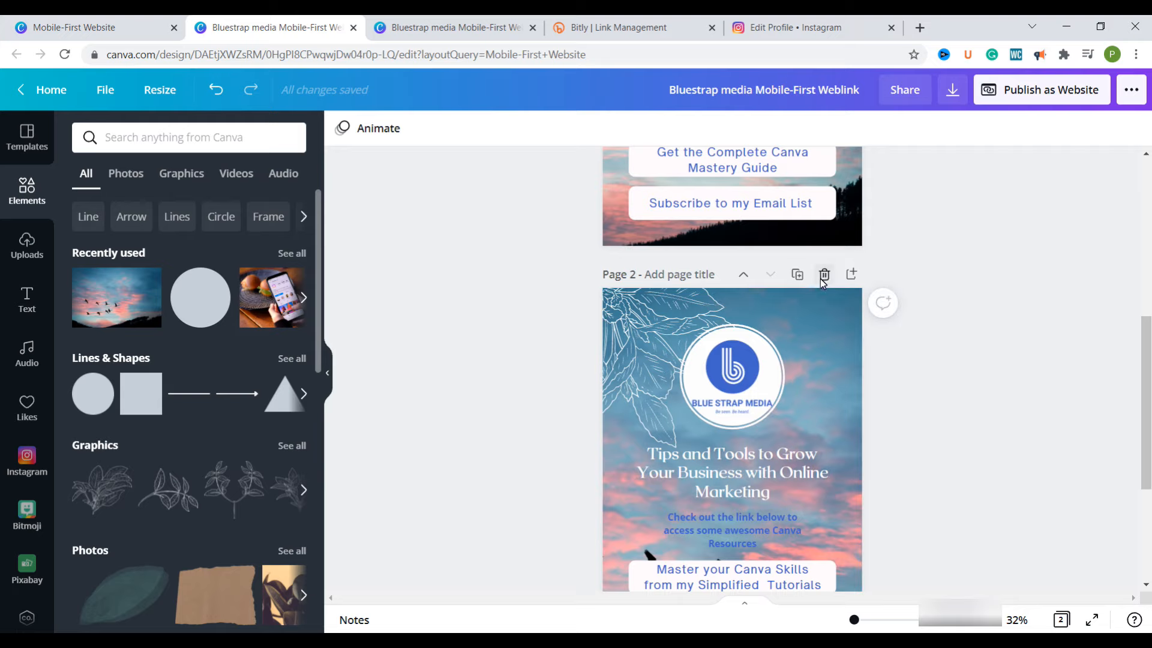
click(824, 275)
scroll(798, 377, up, 1)
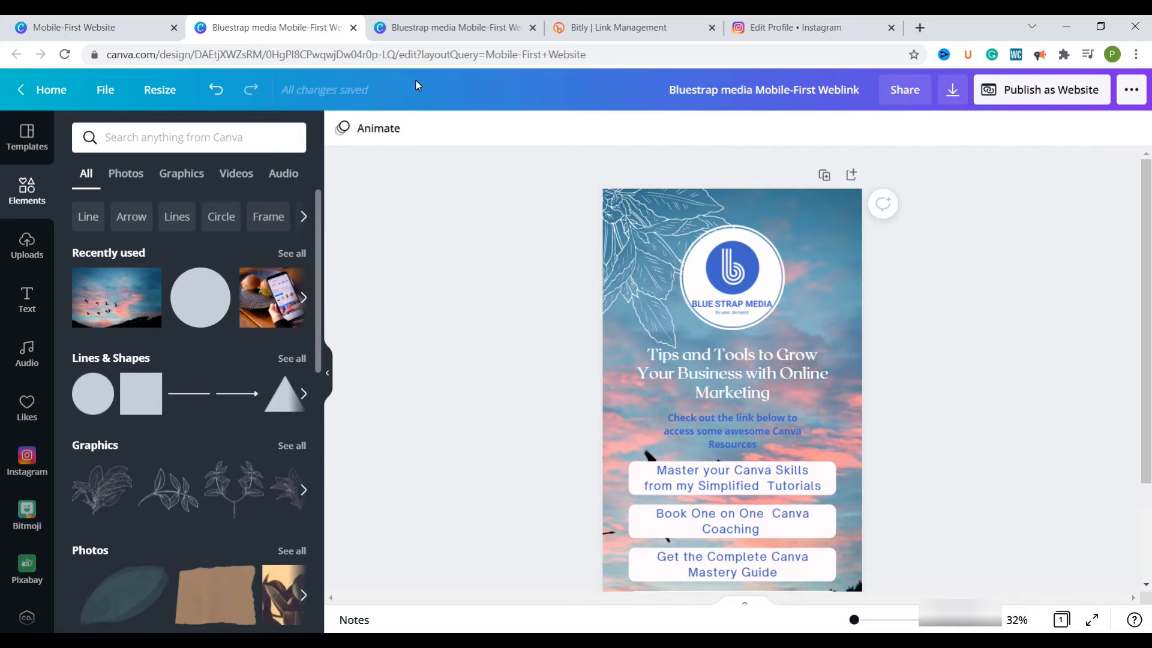
Reload the design editor page and the published website page in the browser
click(393, 60)
key(Return)
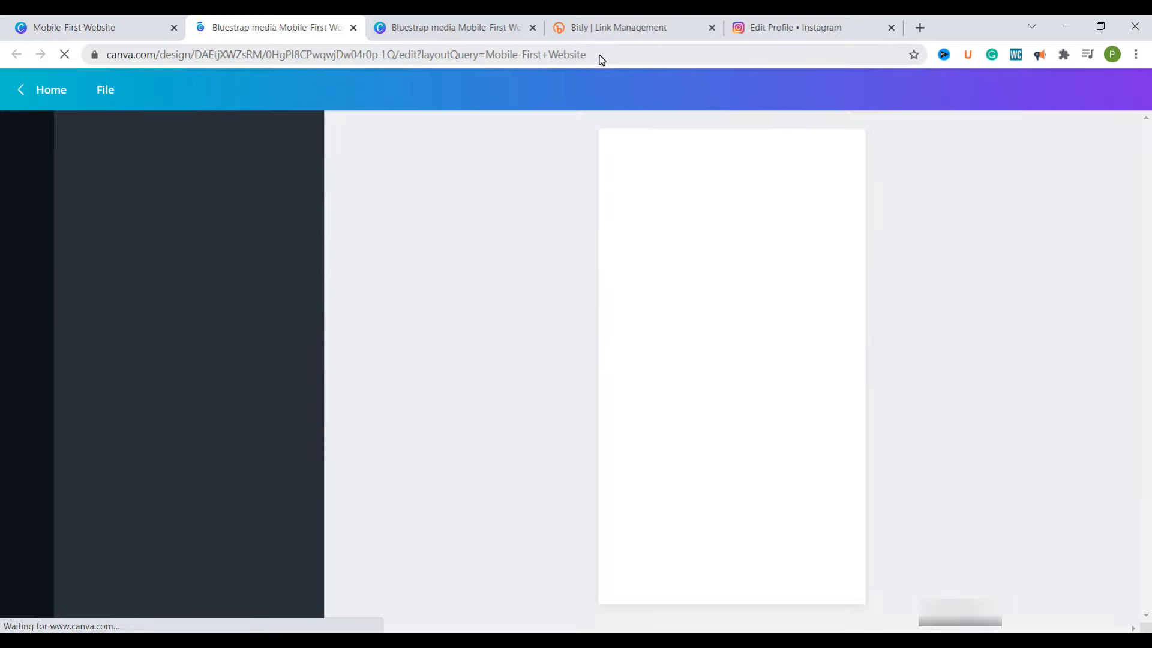
click(601, 57)
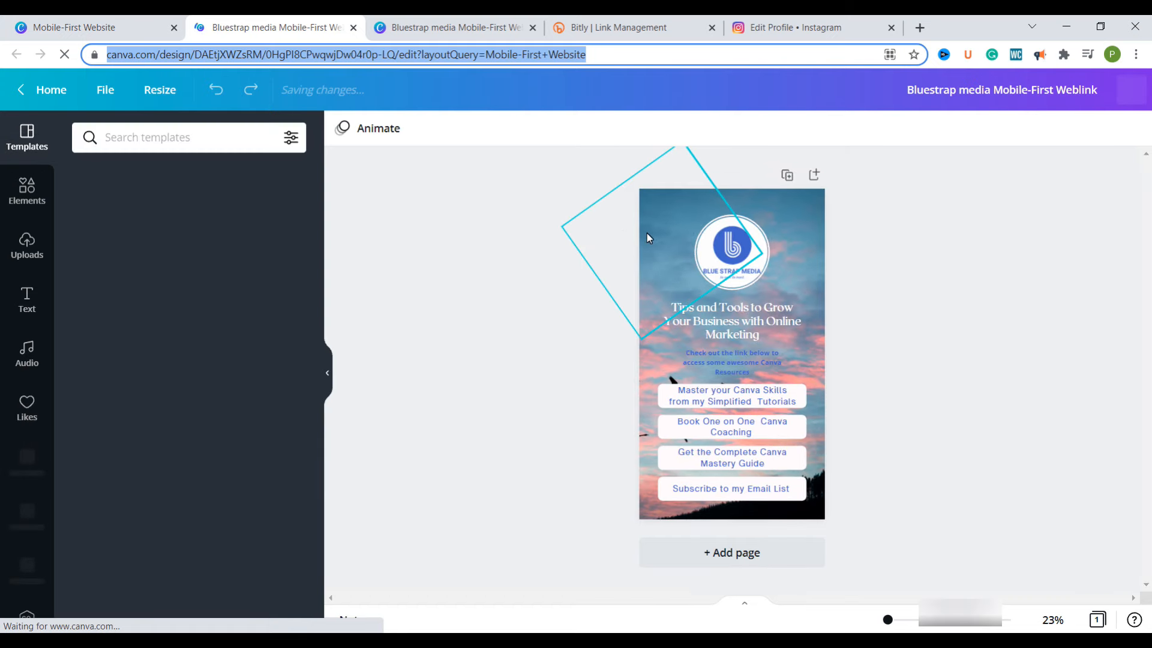
click(452, 28)
click(405, 56)
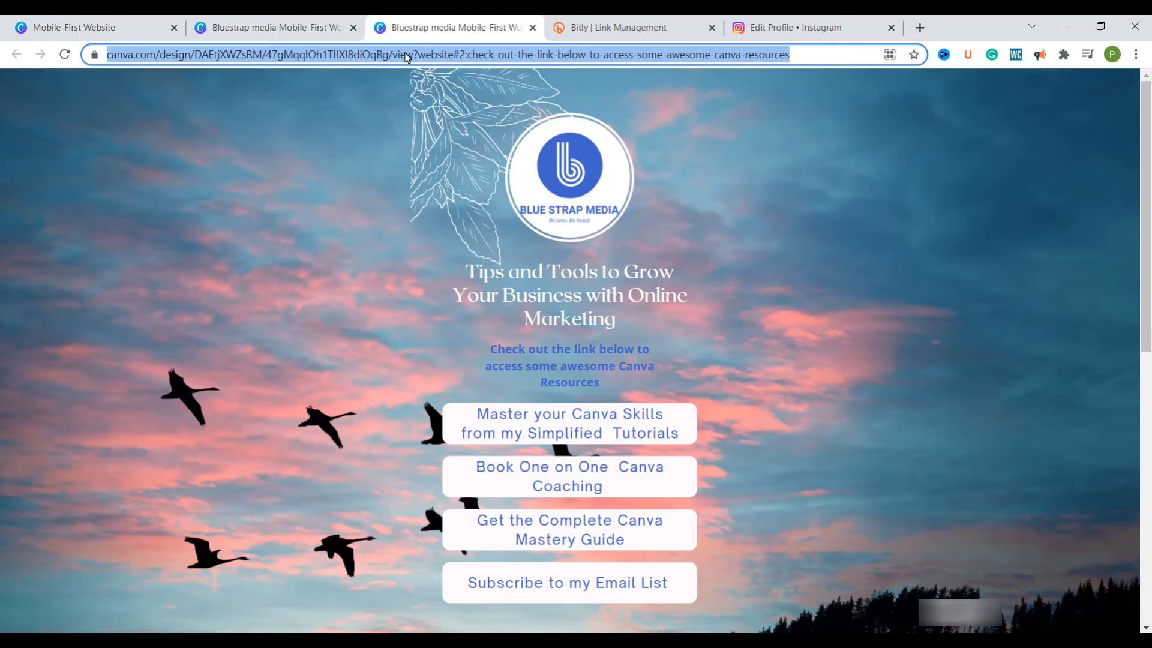
key(Return)
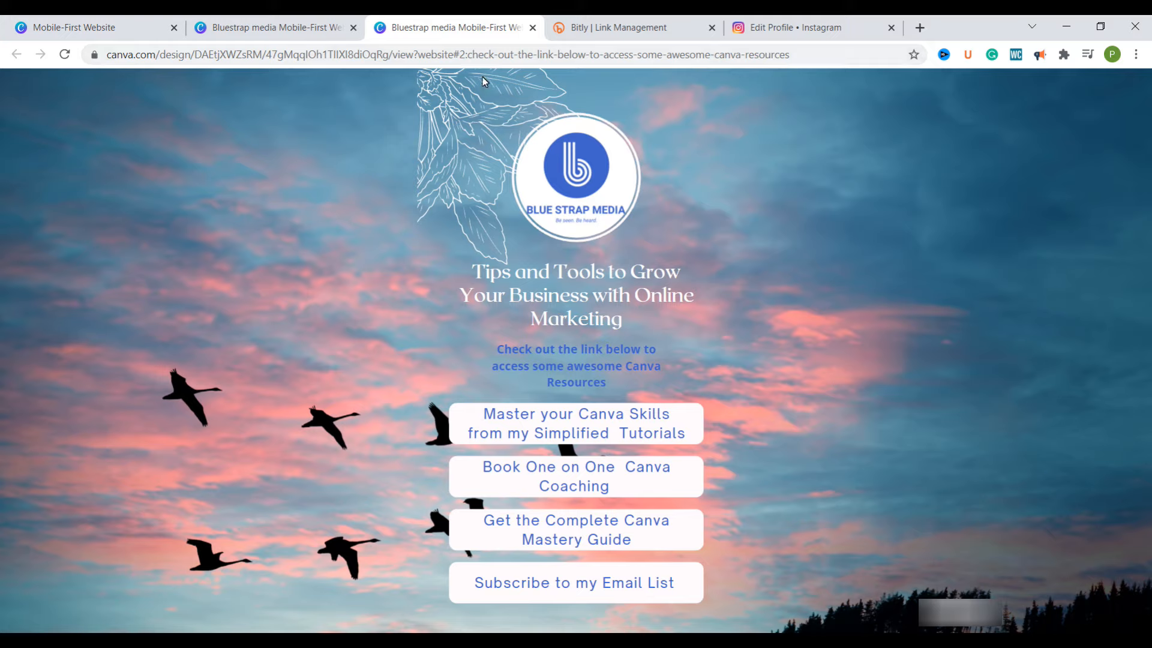
Copy the published website's address and create a bit.ly short link from it in Bitly
click(393, 56)
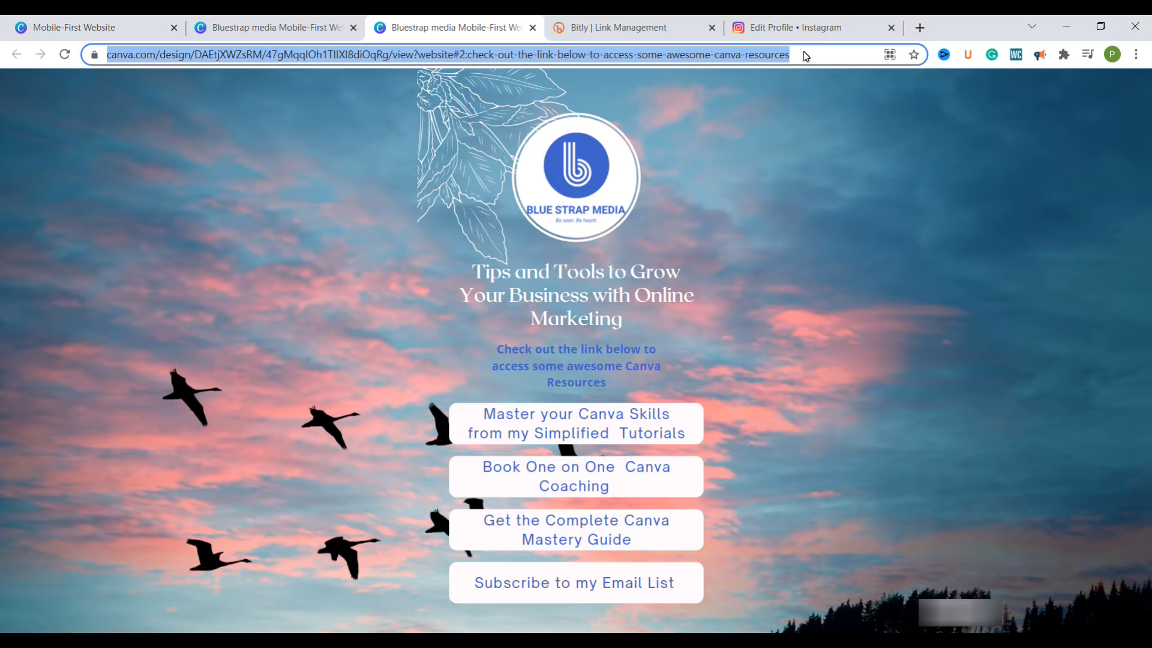
right_click(287, 54)
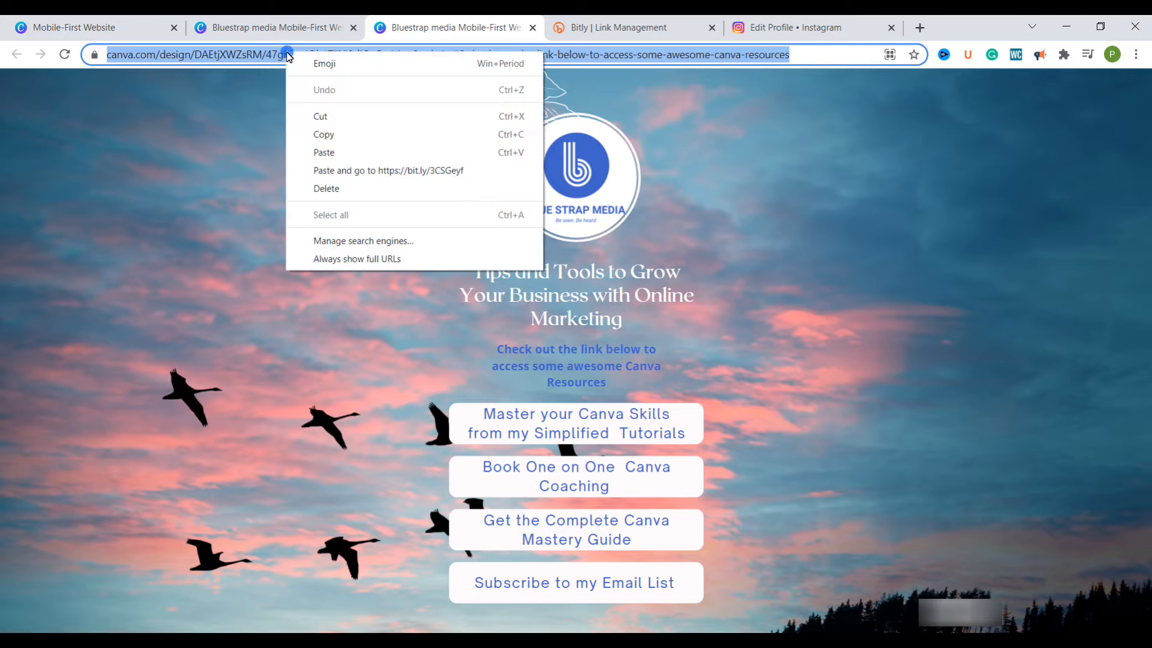
click(330, 133)
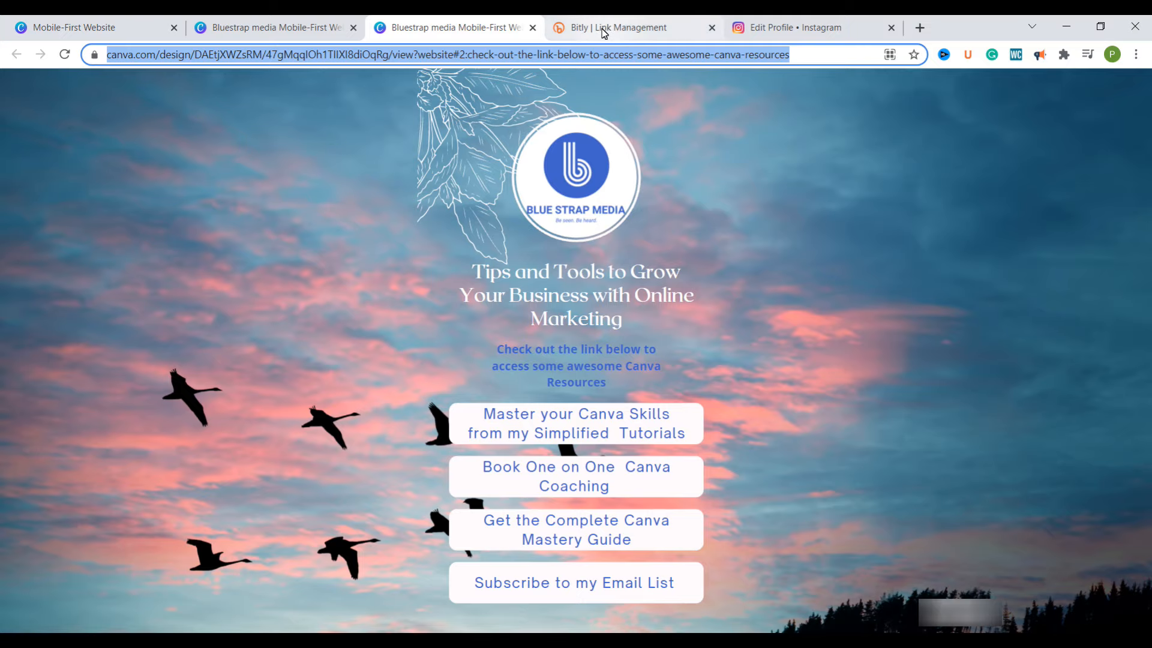
click(603, 33)
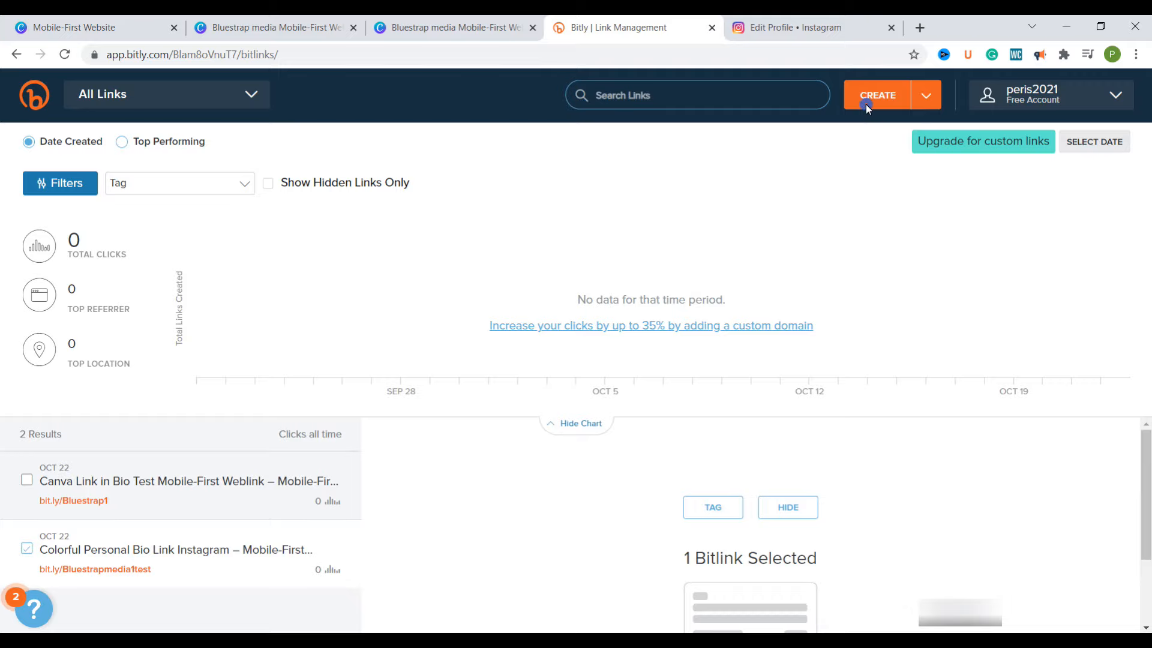
click(906, 96)
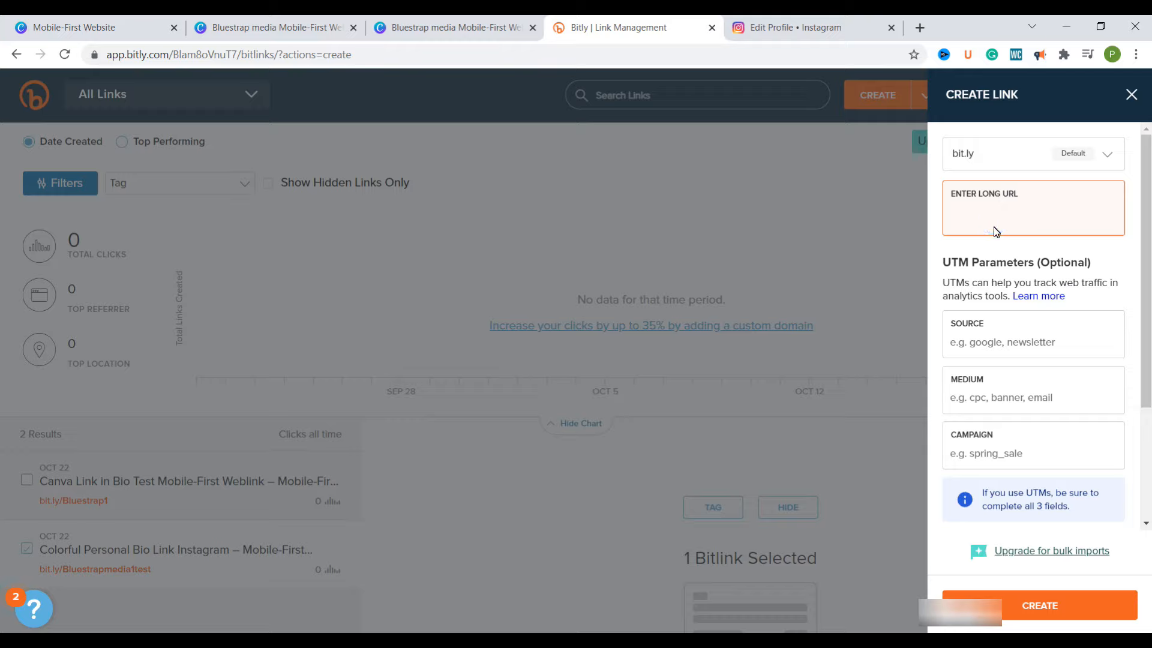
key(ctrl+v)
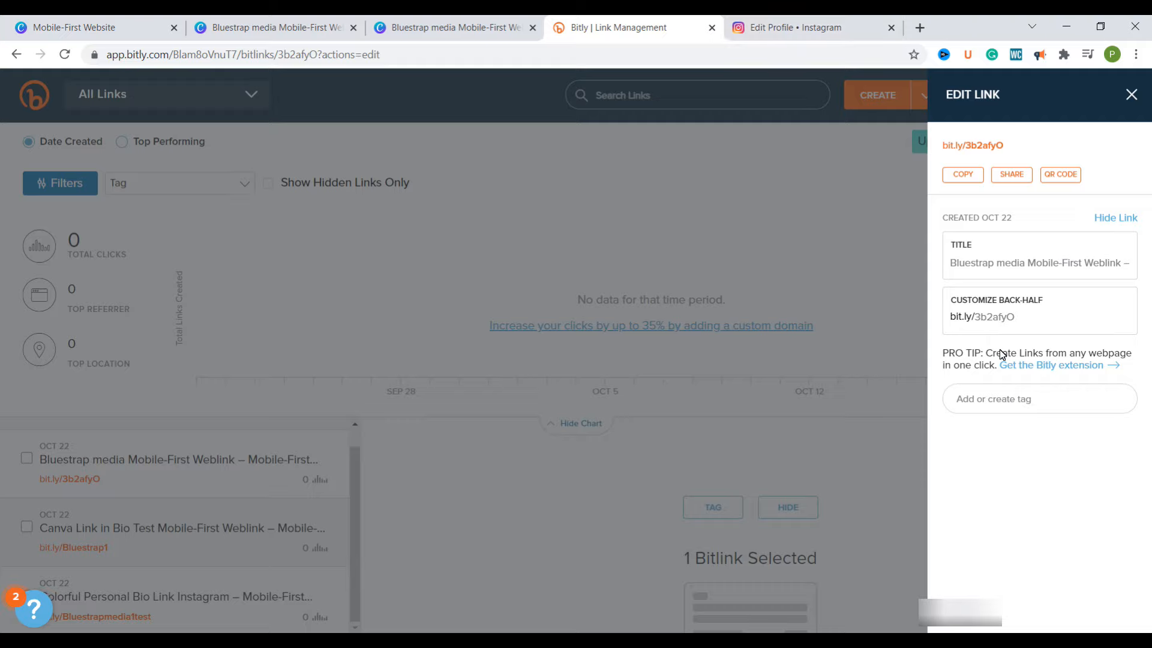
Customize the new short link's back-half as BluestrapmediaIG and save the link
click(1020, 318)
drag(1019, 318, 975, 318)
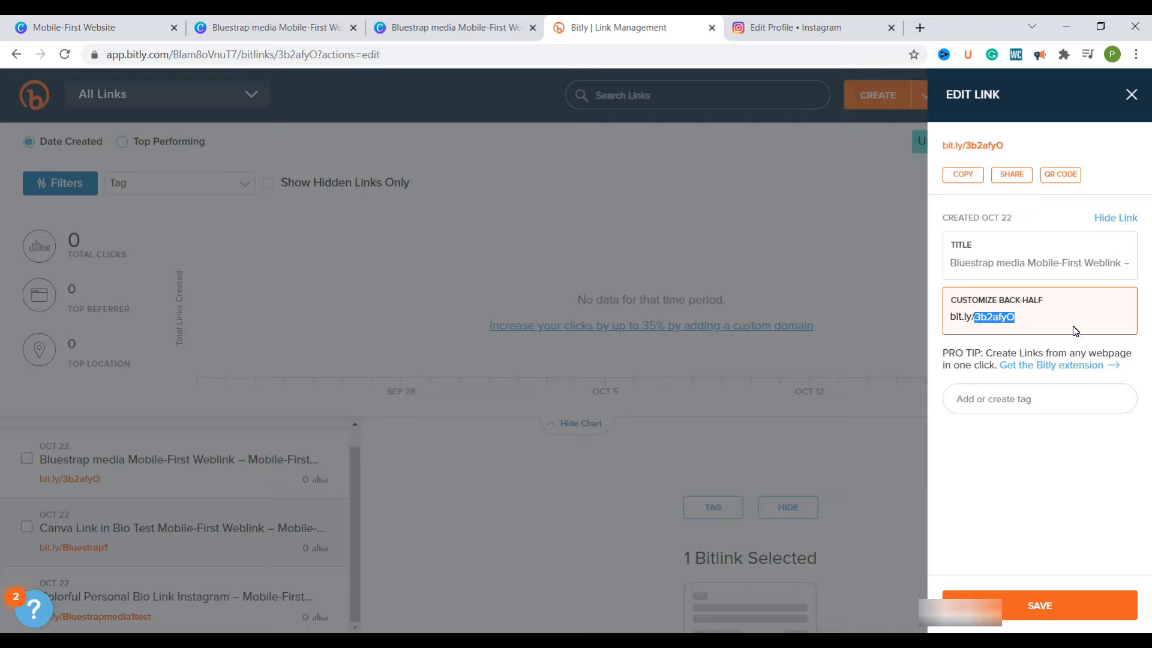
text(Bluestrapmedia)
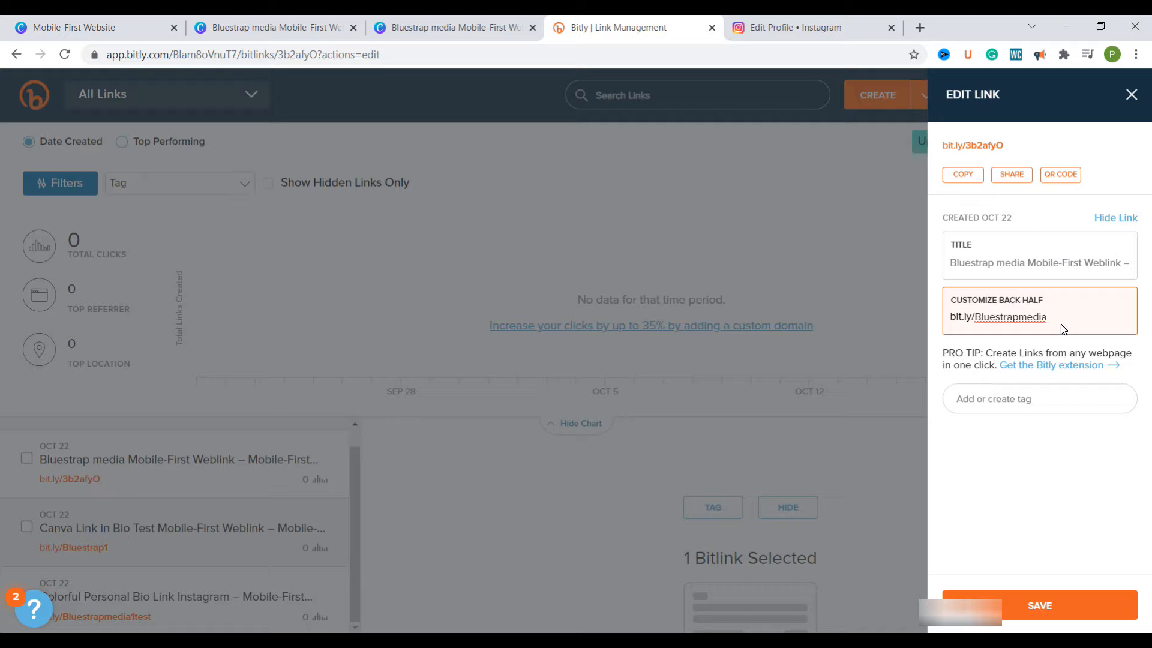
text(IG)
click(1059, 606)
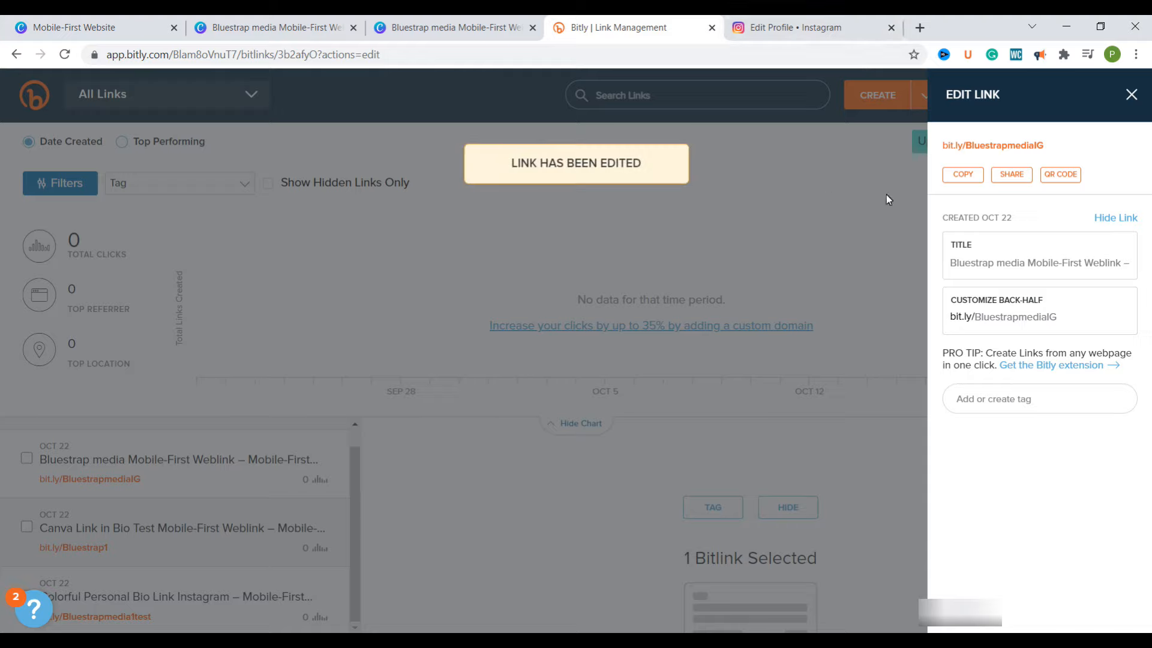
Copy the bit.ly/BluestrapmediaIG link, replace the Website address in the Instagram profile with it and submit the change
click(960, 175)
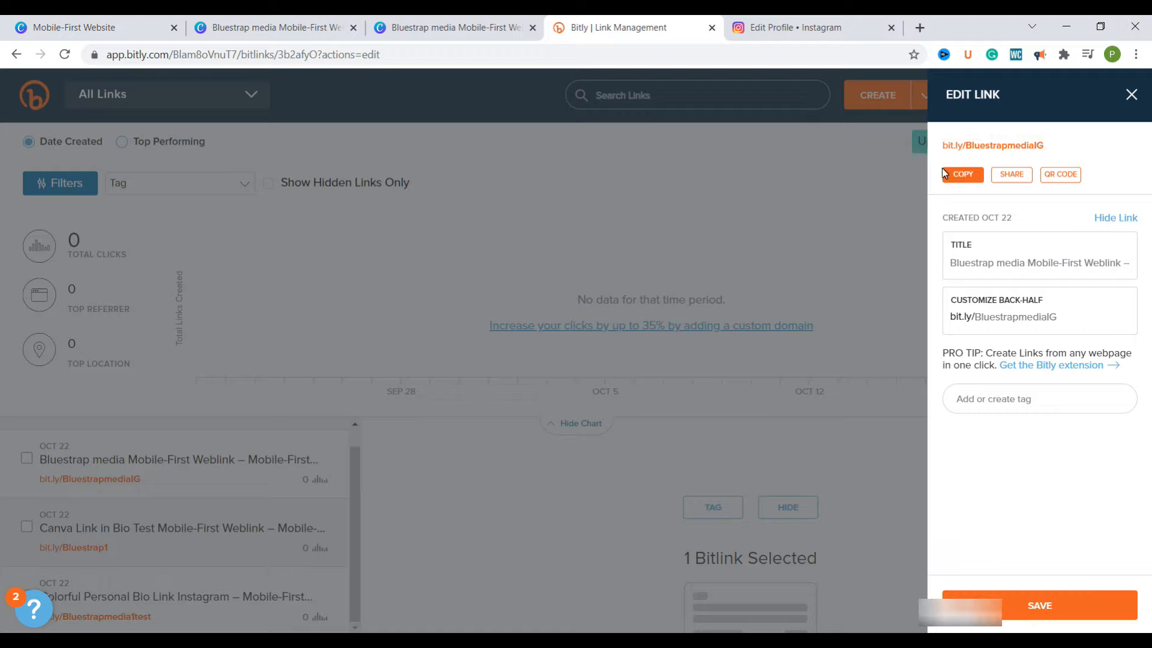
click(799, 34)
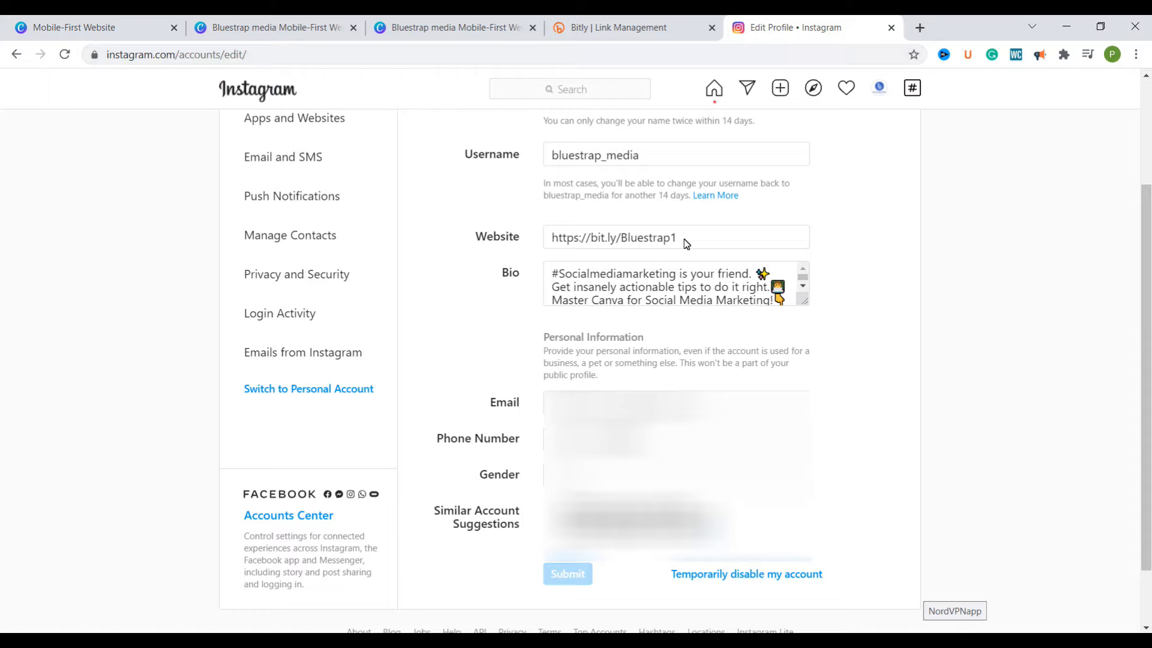
drag(689, 239, 549, 245)
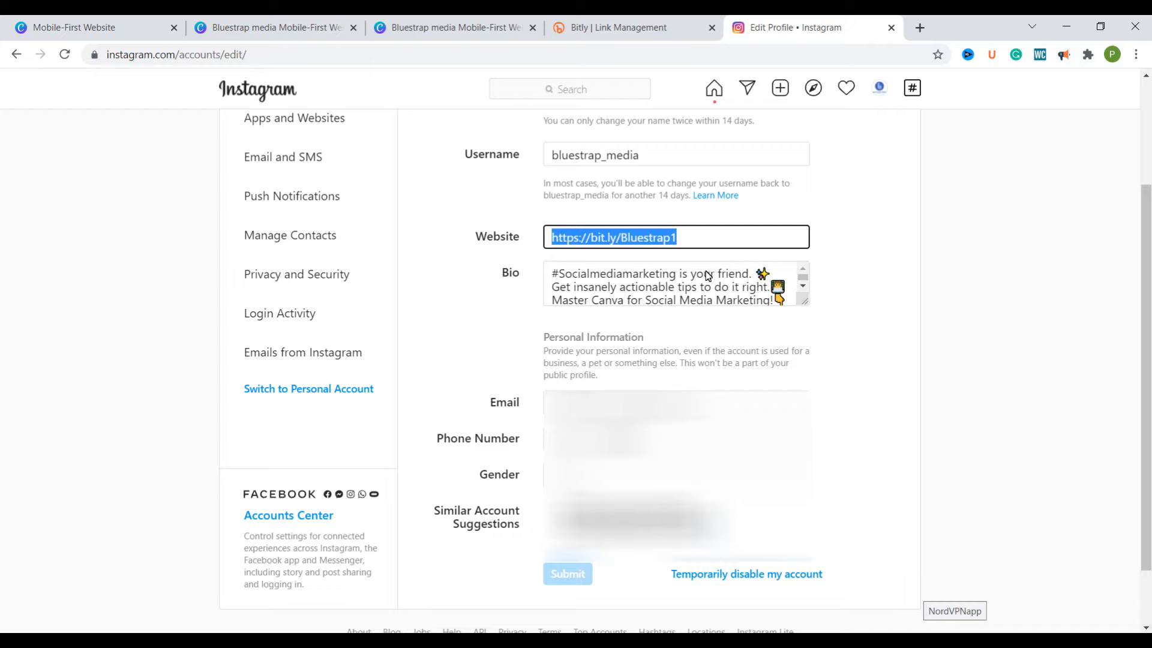
key(BackSpace)
key(ctrl+v)
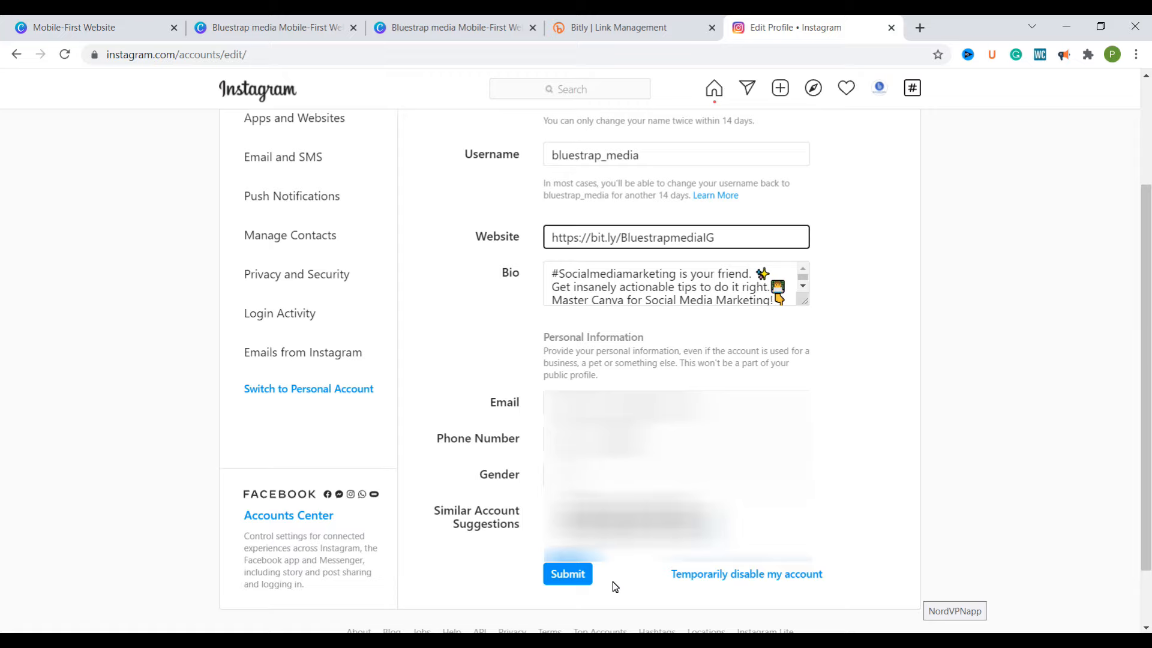
click(567, 574)
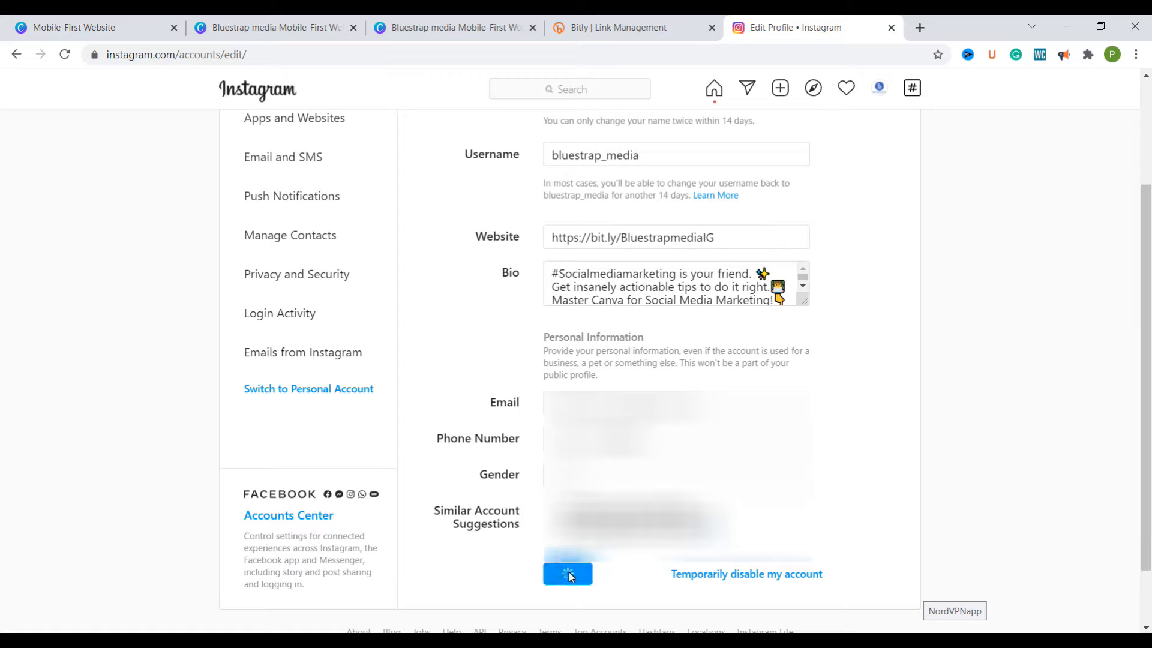